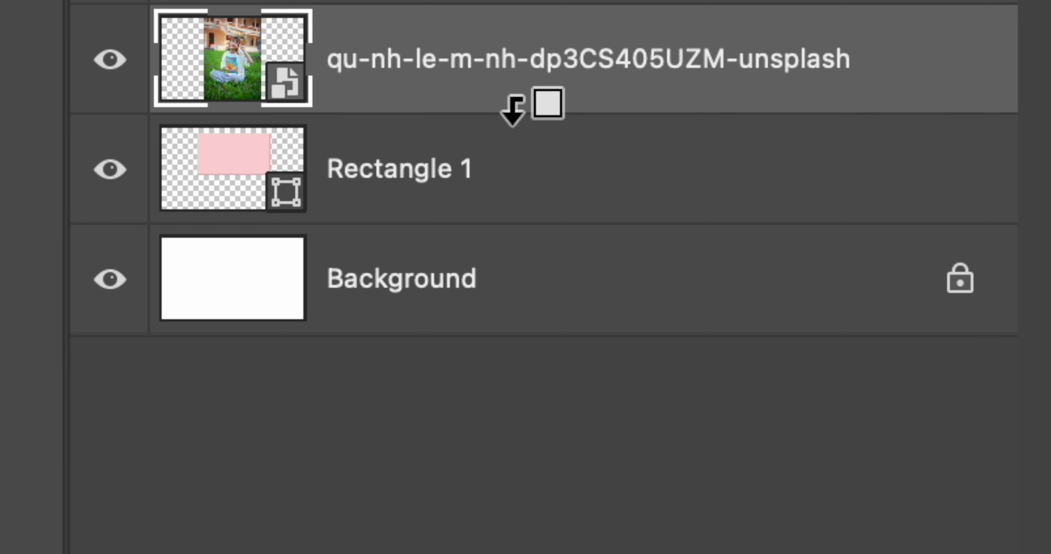
Draw a pink rectangle about 1001 × 544 px beneath the photo and clip the photo layer to it
left_click(512, 111, "alt")
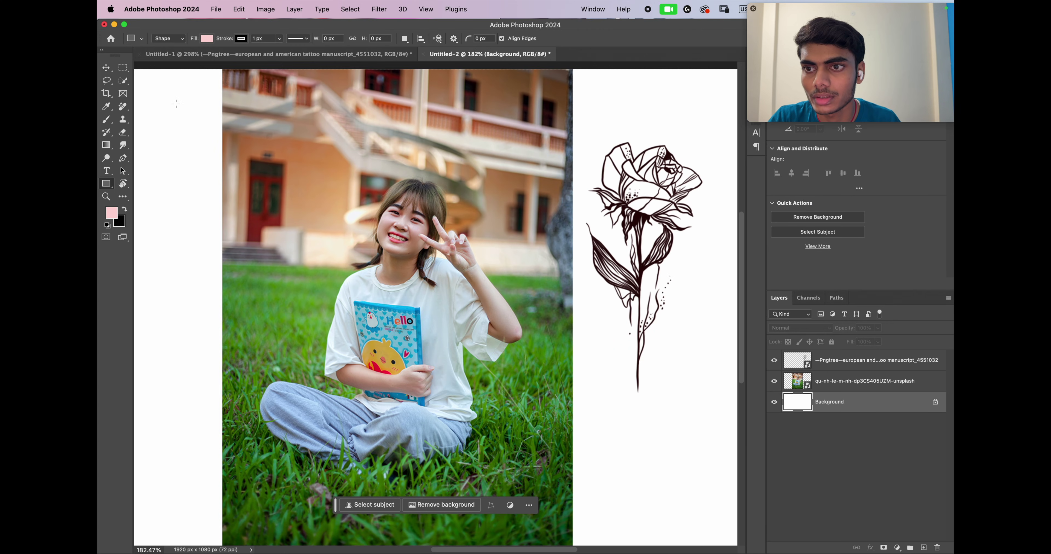
left_click_drag(177, 104, 630, 350)
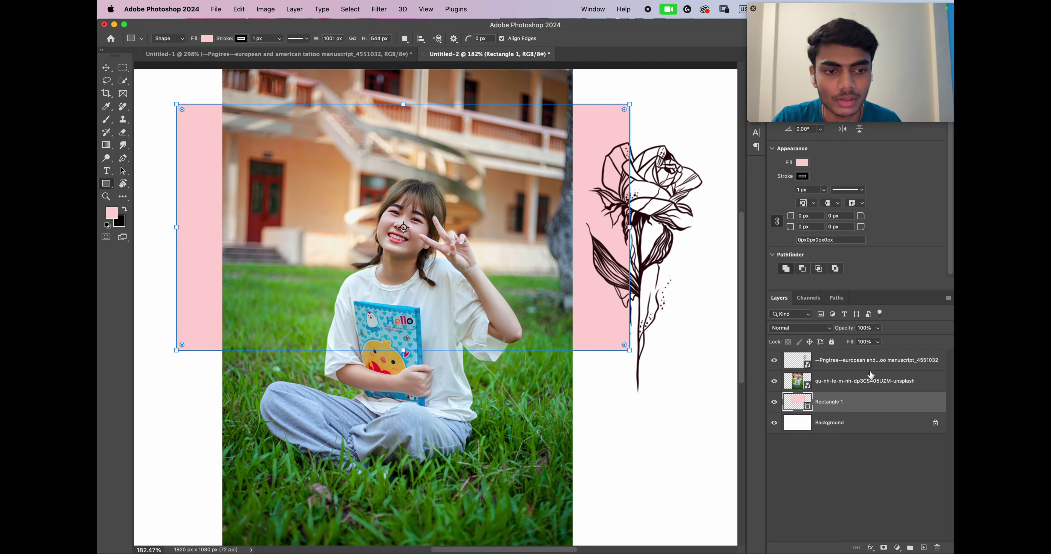
left_click(864, 382)
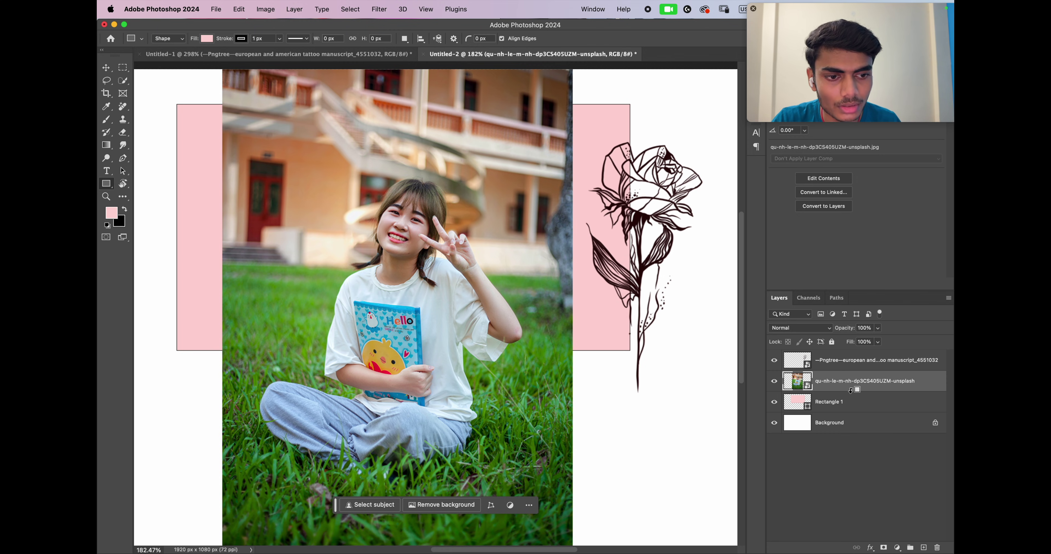
left_click(793, 391, "alt")
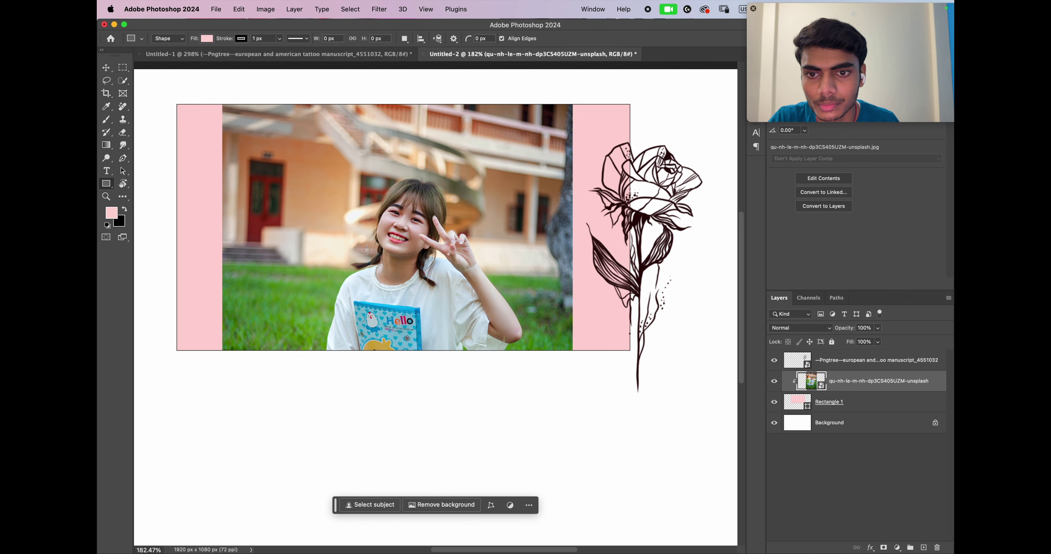
Mask the photo layer to the girl with Select Subject and move her up within the pink rectangle
left_click(370, 505)
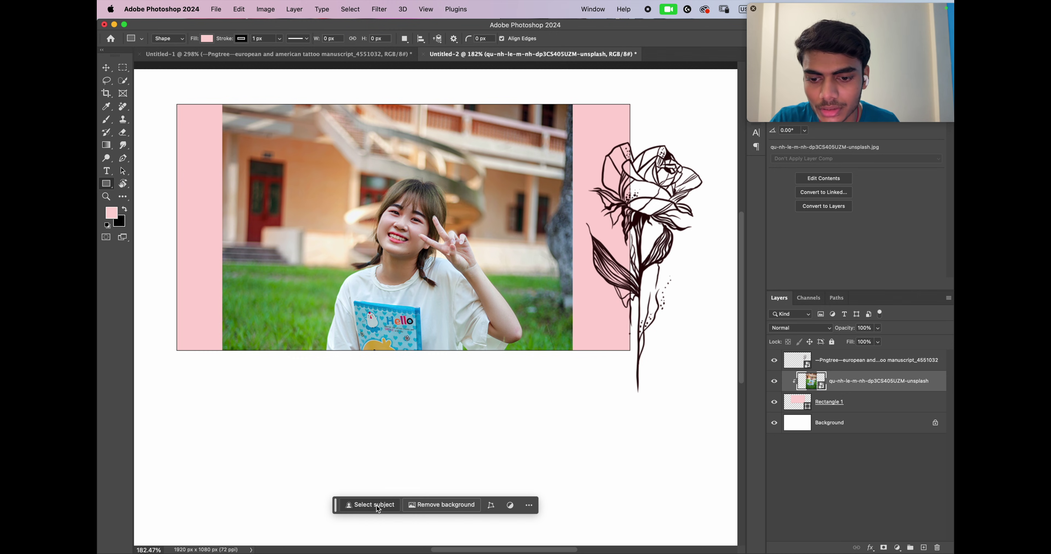
left_click(883, 548)
left_click(810, 382)
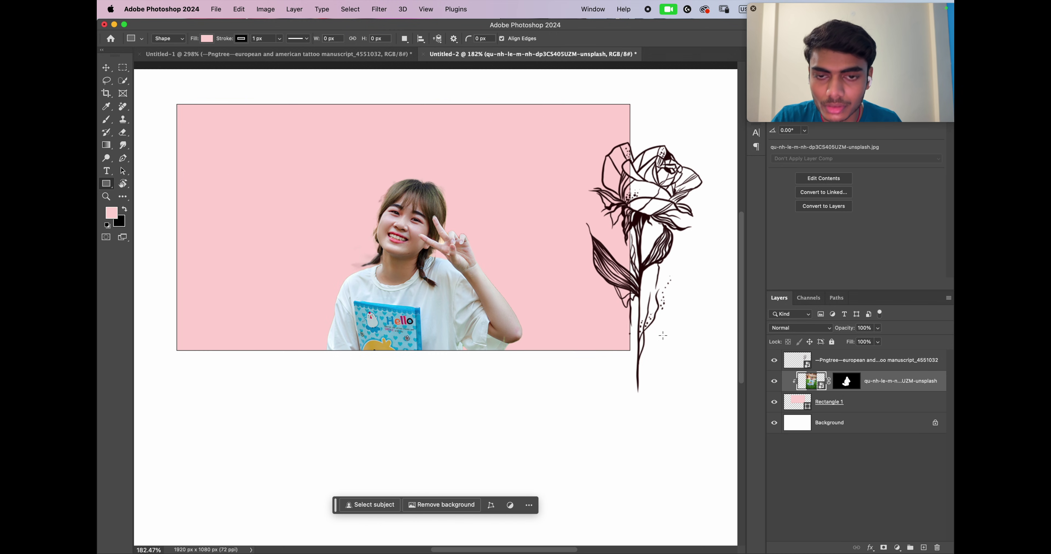
key("ctrl+t")
left_click_drag(459, 281, 442, 236)
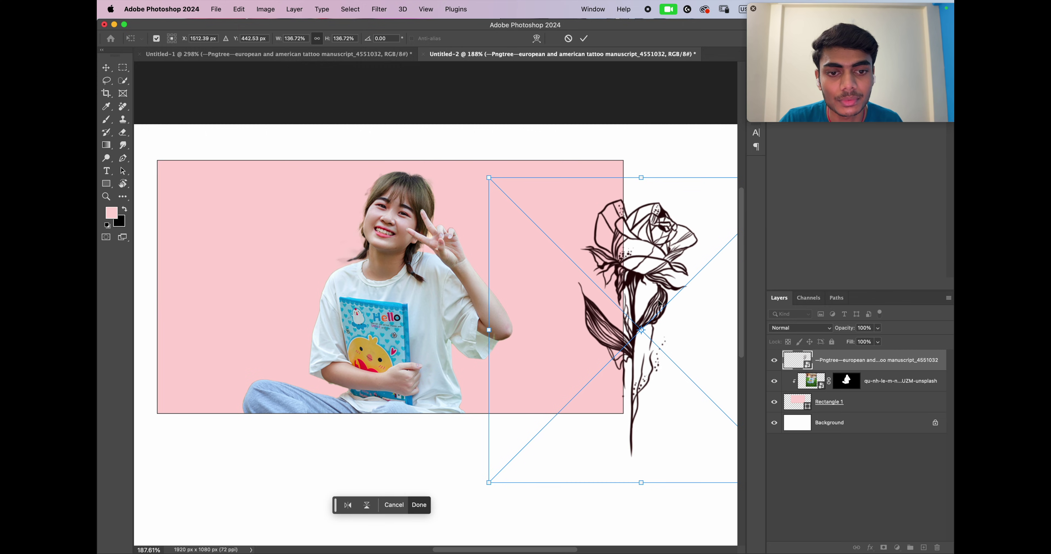
Scale the rose tattoo to about 49%, place it over the raised forearm, and add its layer to the clipping stack
left_click_drag(658, 302, 526, 288)
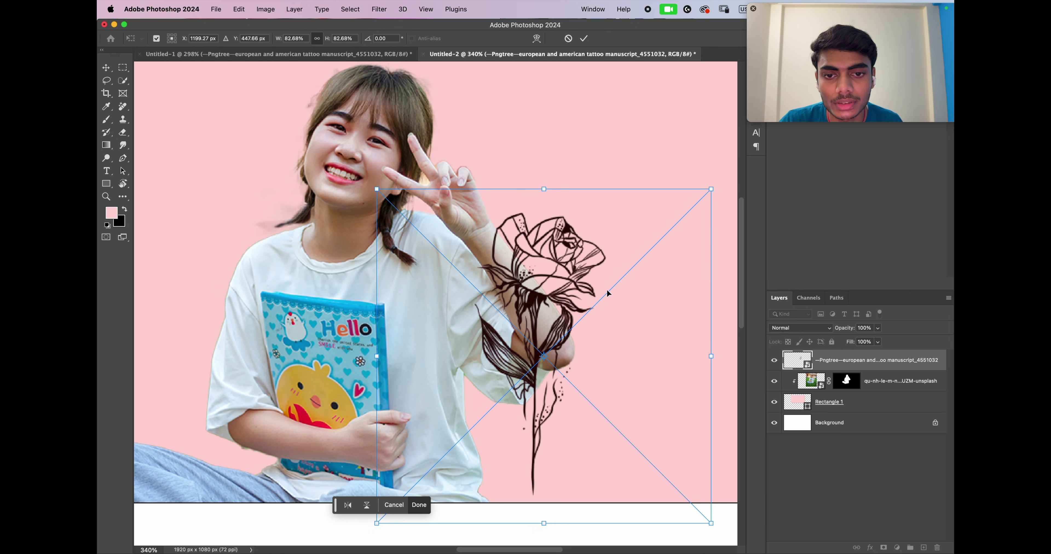
left_click_drag(642, 277, 610, 185)
left_click_drag(677, 100, 548, 240)
left_click_drag(518, 295, 591, 234)
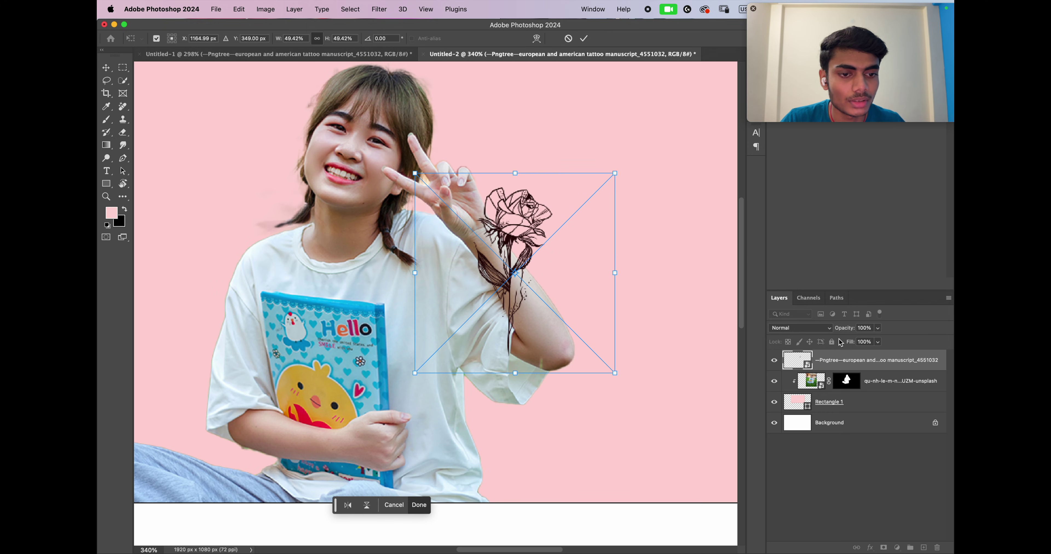
left_click(875, 368, "alt")
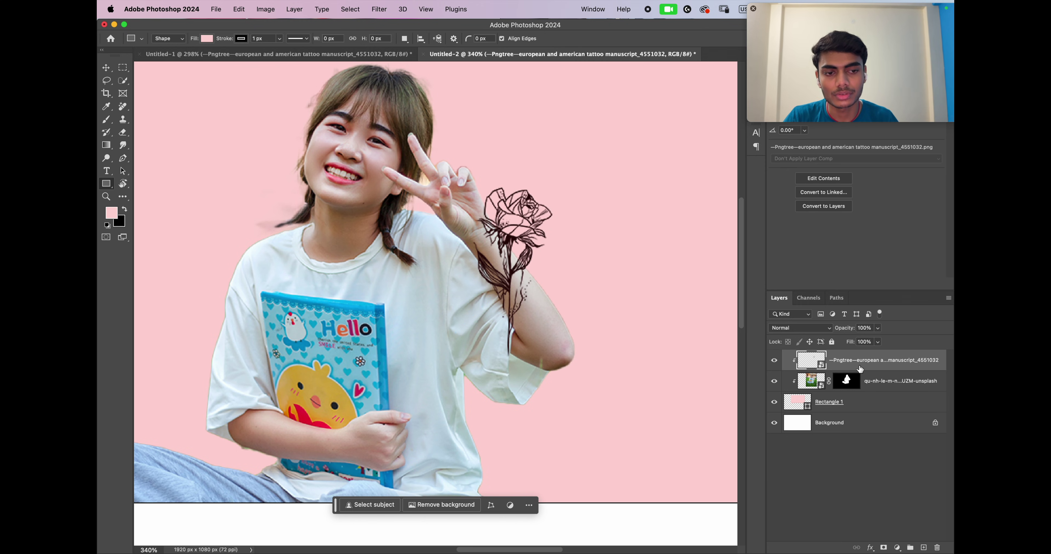
Release the photo layer from its clipping mask on the pink rectangle
left_click(811, 387)
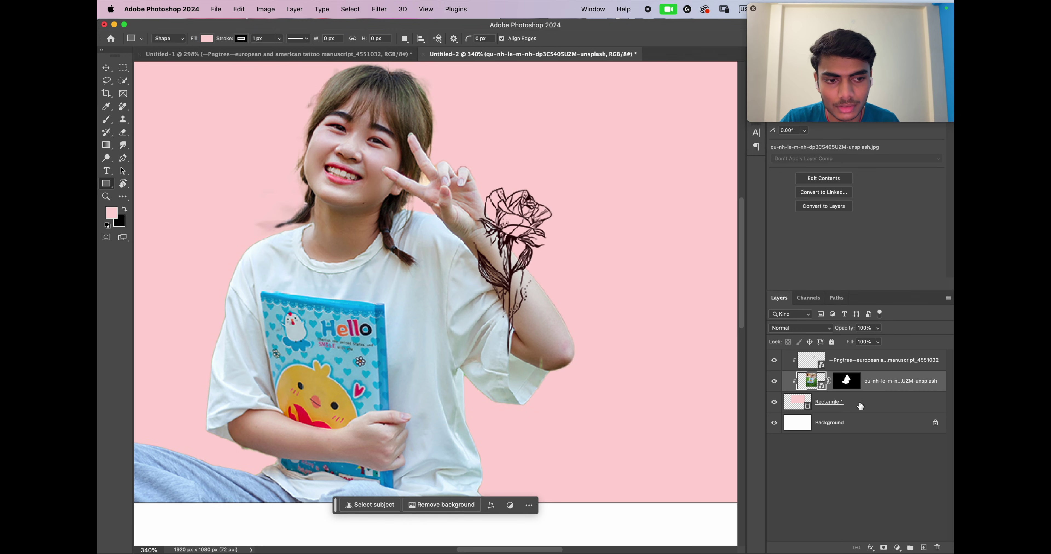
key("super+0")
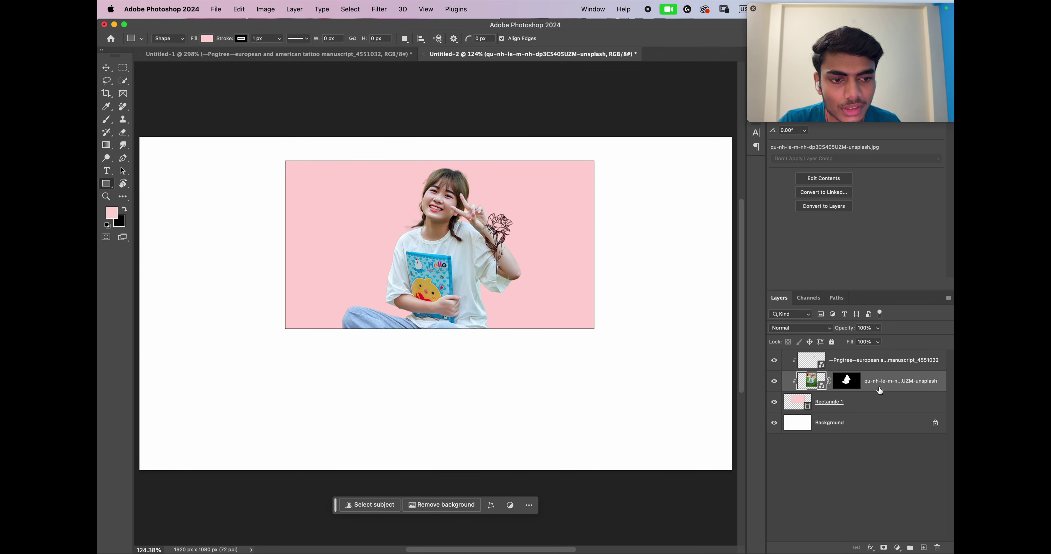
left_click(886, 392, "alt")
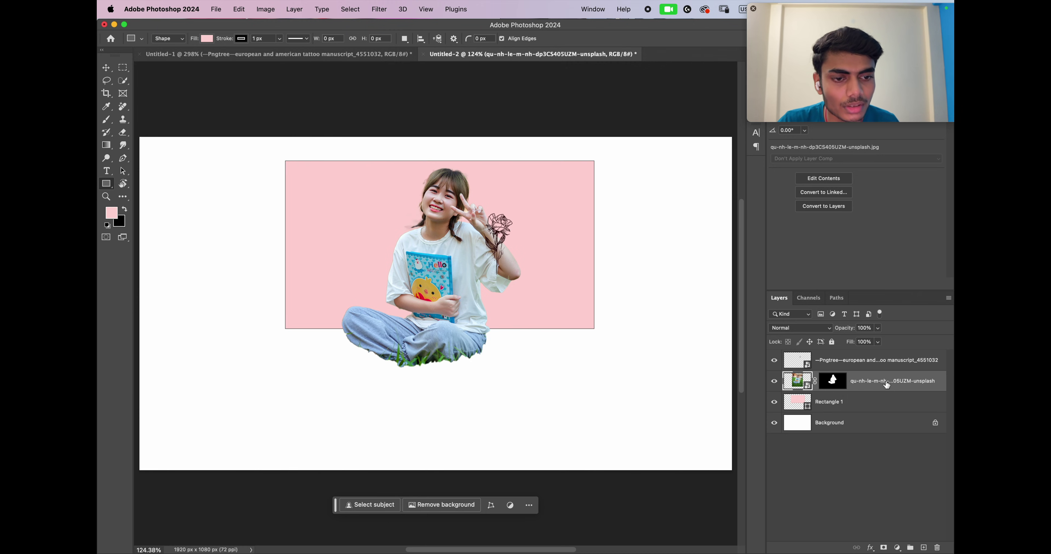
Clip the rose tattoo layer to the cut-out photo layer and reposition the rose on the raised forearm
left_click(865, 364)
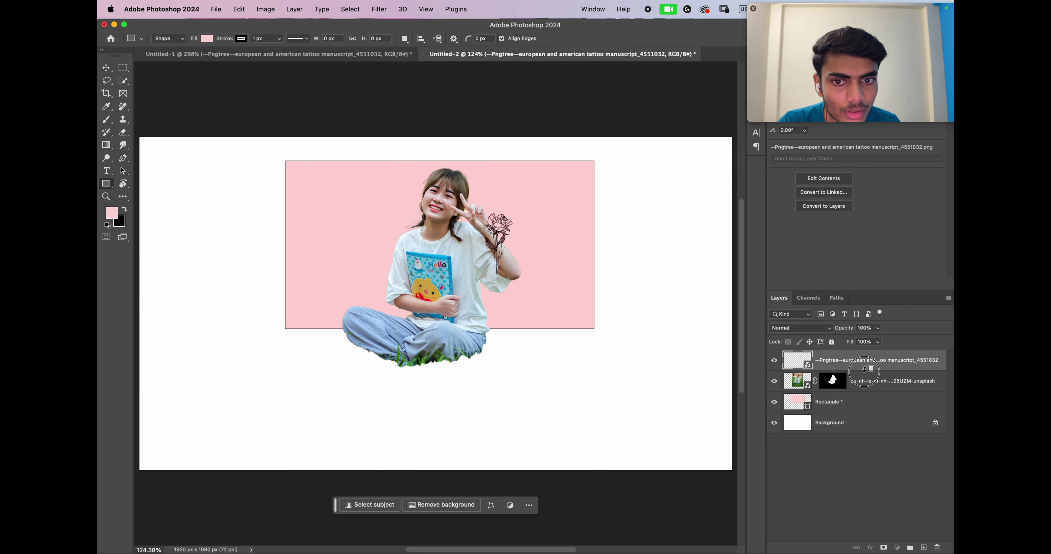
key("super+alt+g")
key("super+t")
key("super+equal")
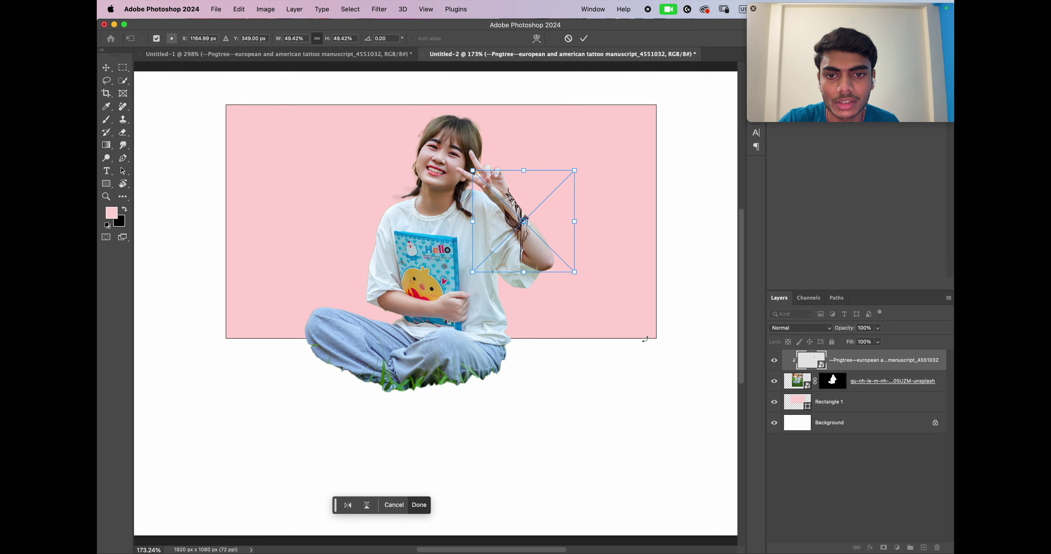
mouse_move(562, 253)
left_mouse_down()
mouse_move(580, 269)
mouse_move(569, 258)
left_mouse_up()
Clip the photo layer to the pink rectangle again
left_click(796, 382)
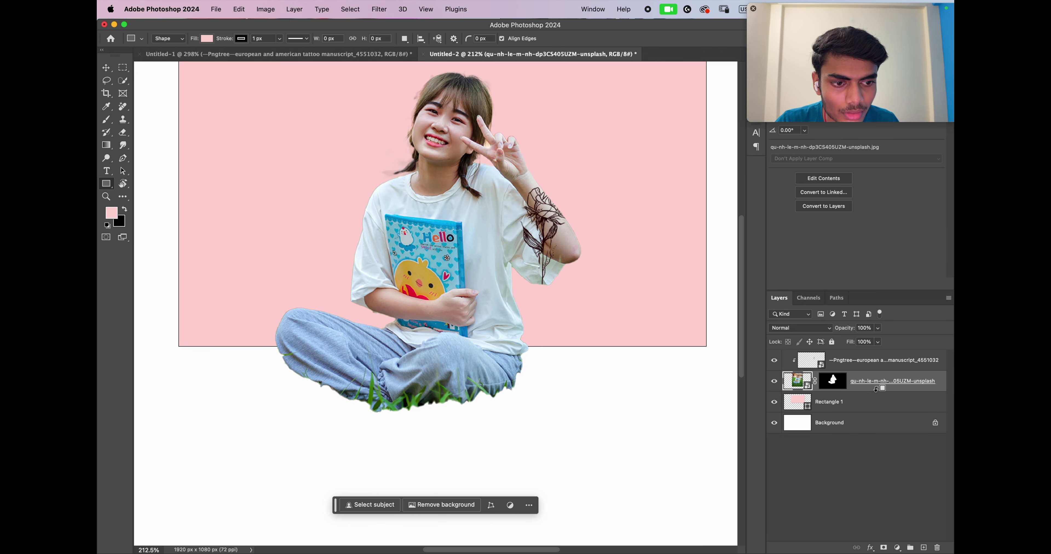
left_click(881, 391, "alt")
key("super+equal")
scroll(594, 206, "up", 3)
scroll(594, 206, "right", 3)
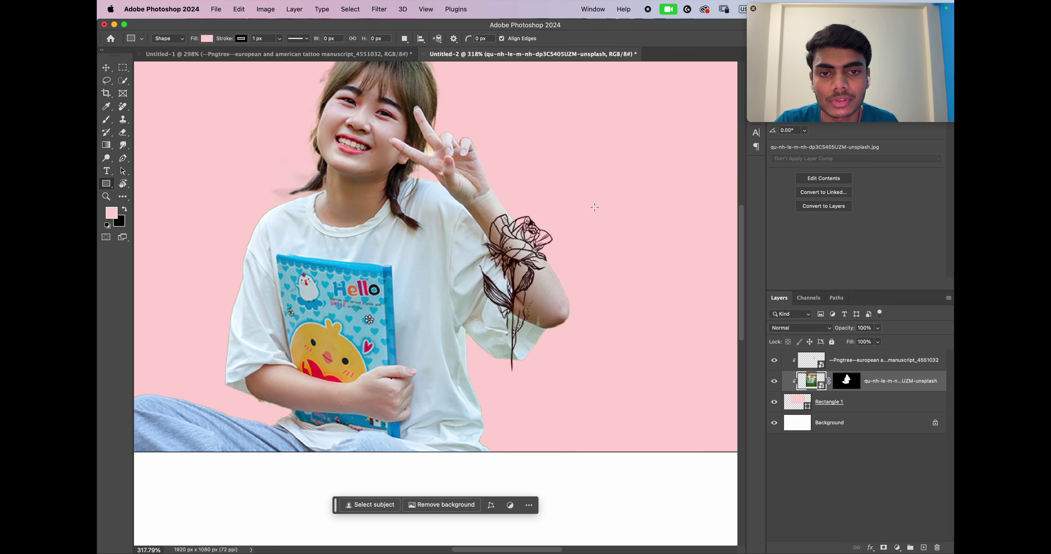
Try to mask the rose tattoo layer with a selection loaded from the photo's layer mask
left_click(886, 360)
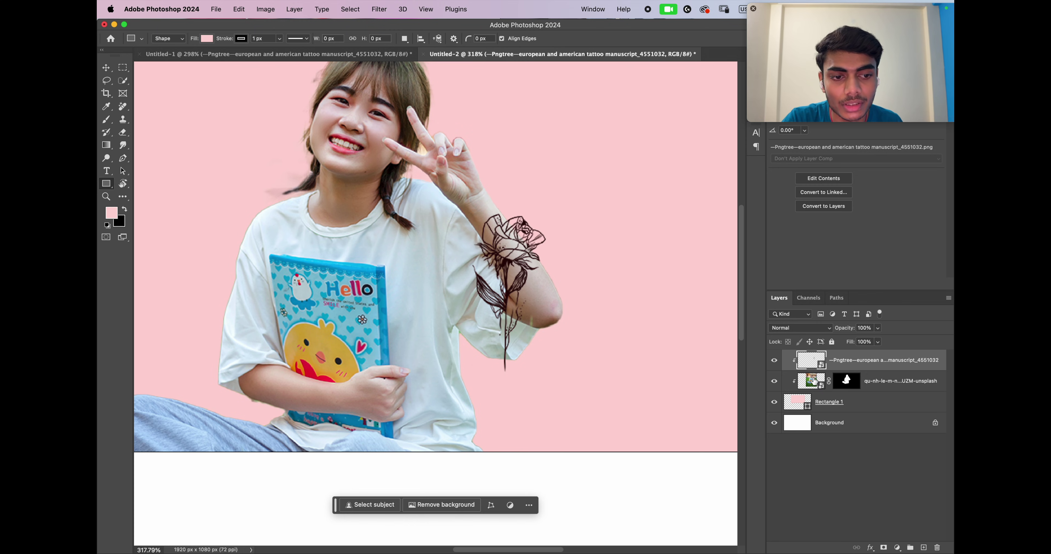
left_click(814, 382)
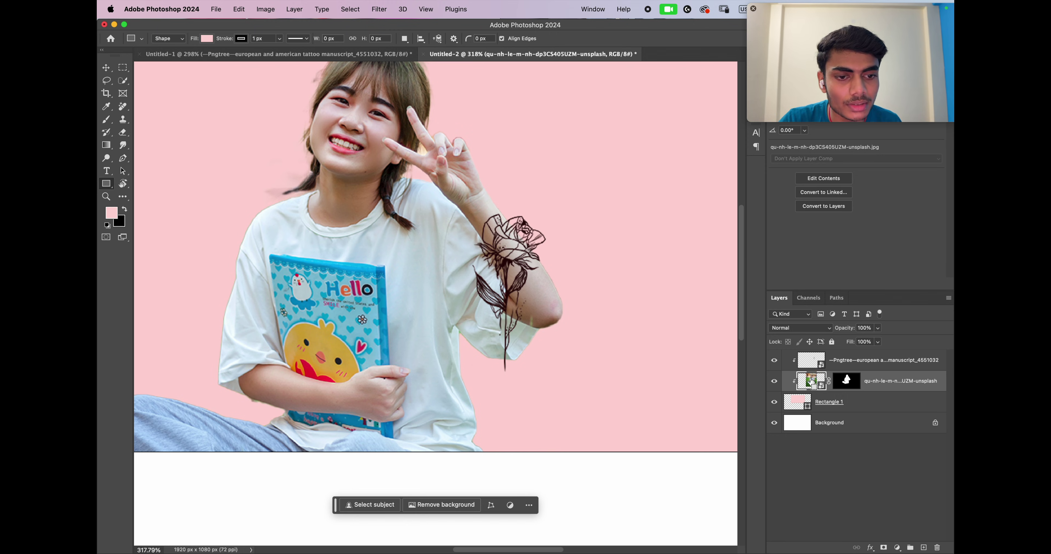
left_click(810, 382, "super")
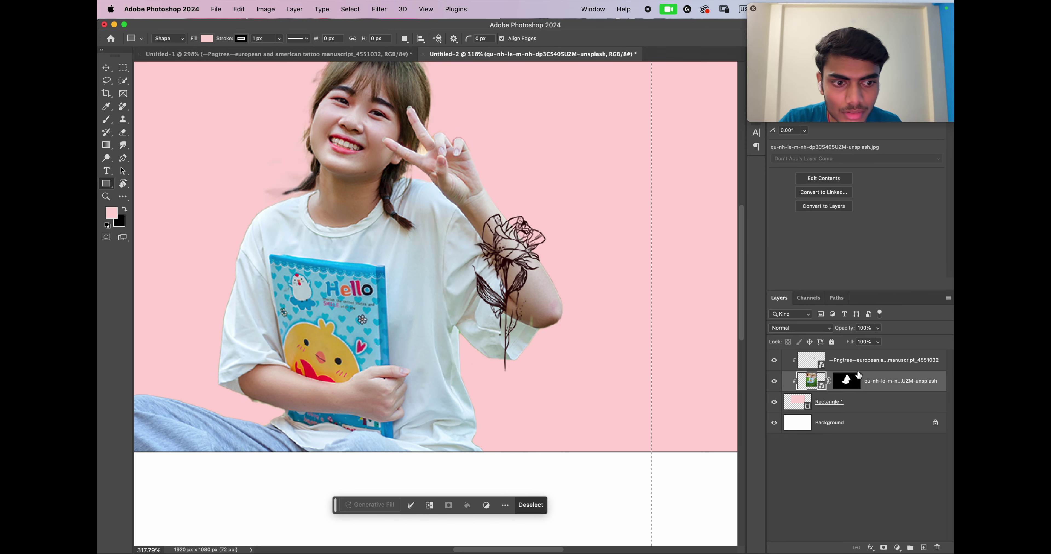
left_click(846, 381)
left_click(846, 381, "super")
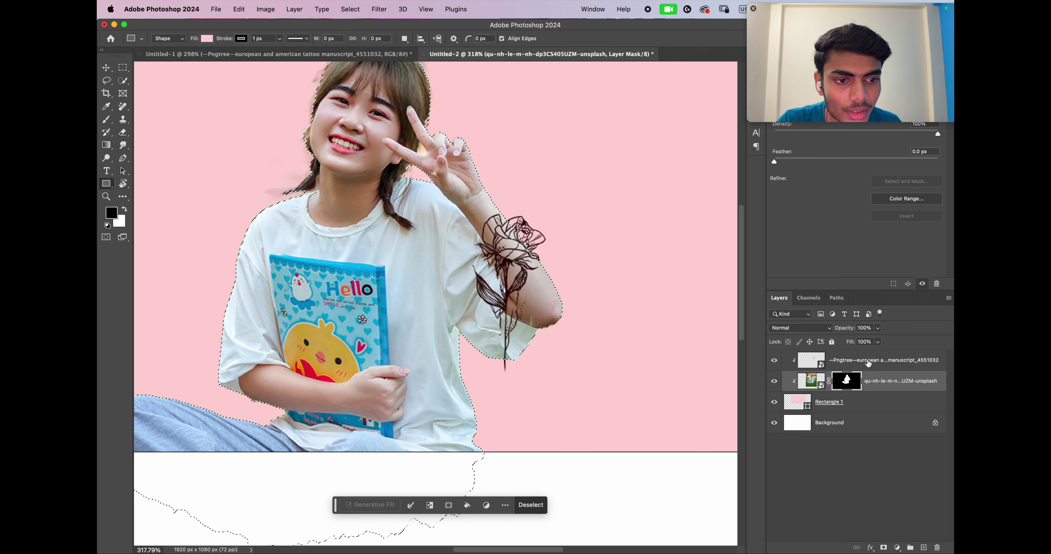
left_click(811, 361)
left_click(883, 547)
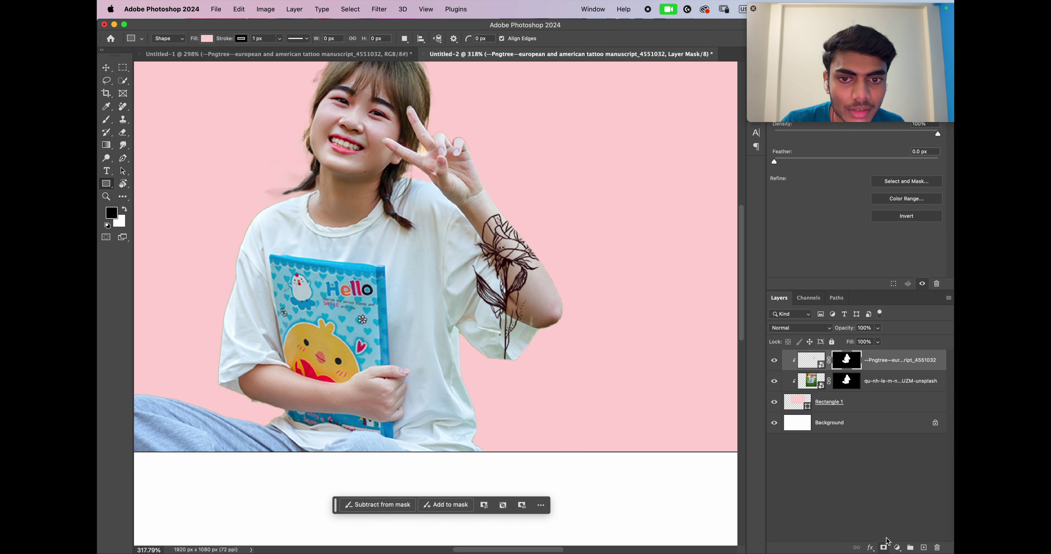
Unlink the tattoo layer from its mask, scale the rose to about 39%, and reposition it on the forearm
left_click(829, 361)
left_click(811, 361)
key("super+t")
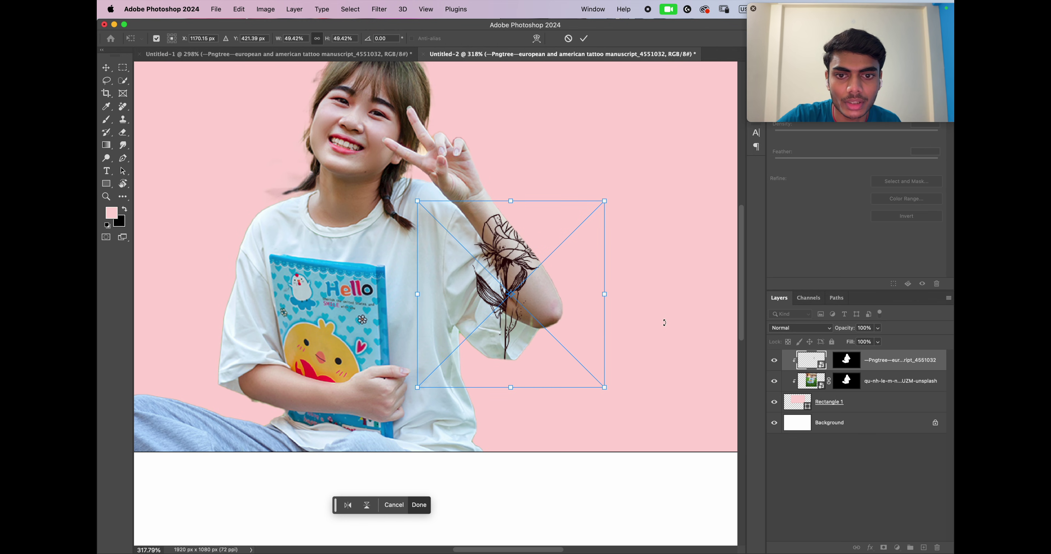
left_click_drag(541, 299, 553, 305)
left_click_drag(616, 206, 576, 246)
left_click_drag(531, 303, 542, 273)
scroll(547, 277, "up", 1)
scroll(547, 278, "right", 3)
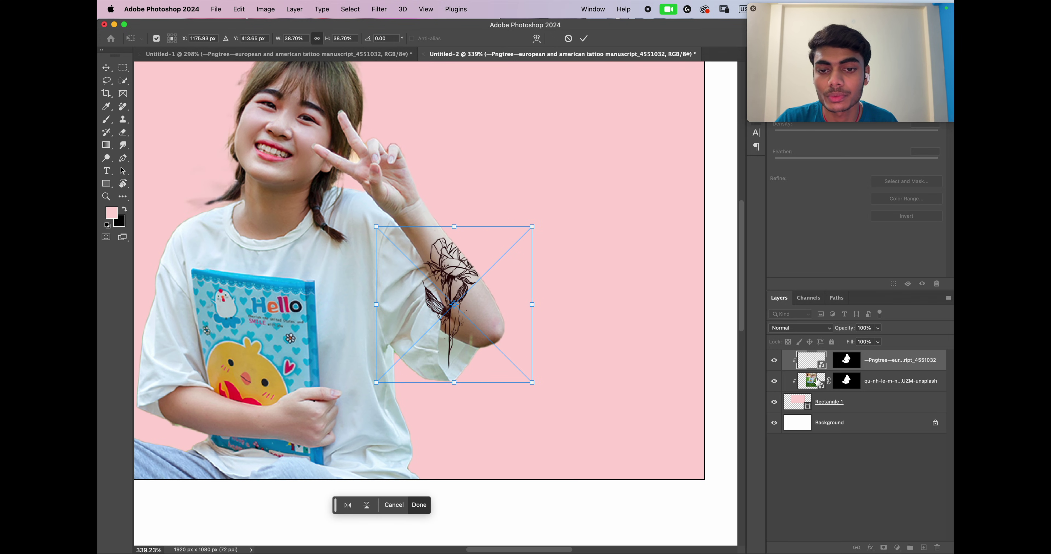
Undo the rose tattoo's latest resizing and its layer mask
left_click(852, 360)
left_click(848, 401)
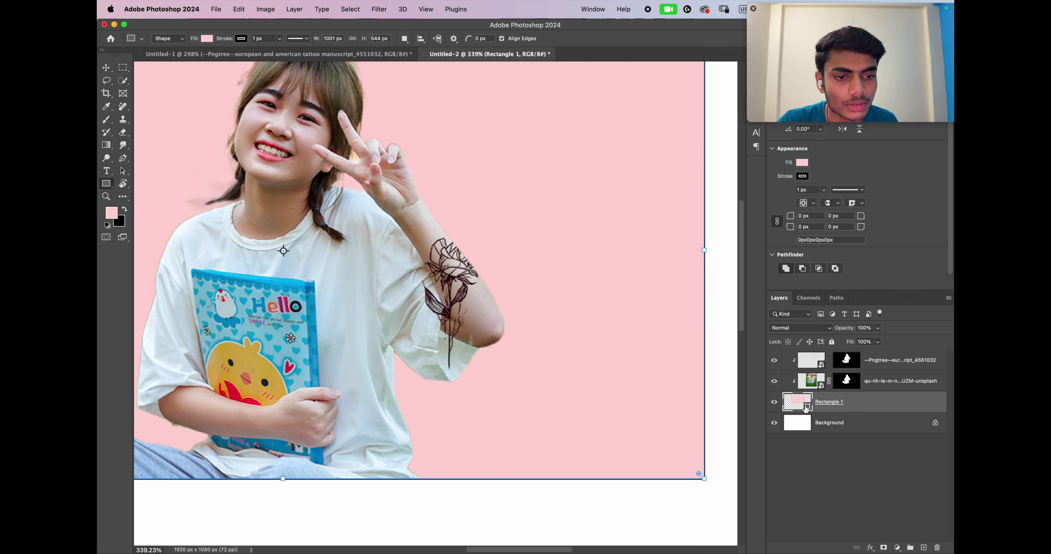
key("super+z")
key("super+z")
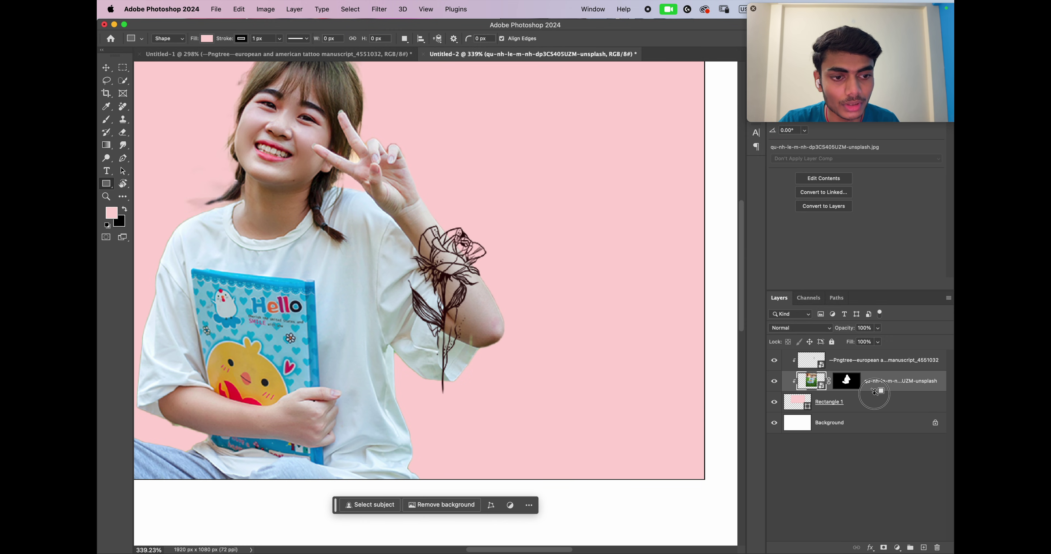
Release the photo layer from the pink rectangle and clip the rose tattoo layer to the photo
left_click(879, 392, "alt")
left_click(871, 369, "alt")
key("super+0")
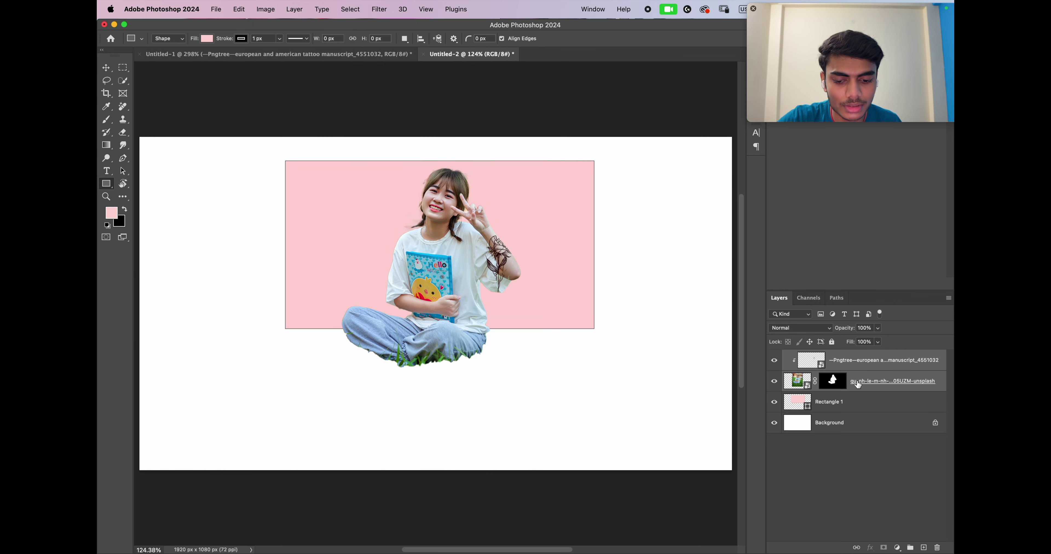
Group the photo and rose tattoo layers and mask the group to the pink rectangle's outline
key("super+g")
left_click(799, 374)
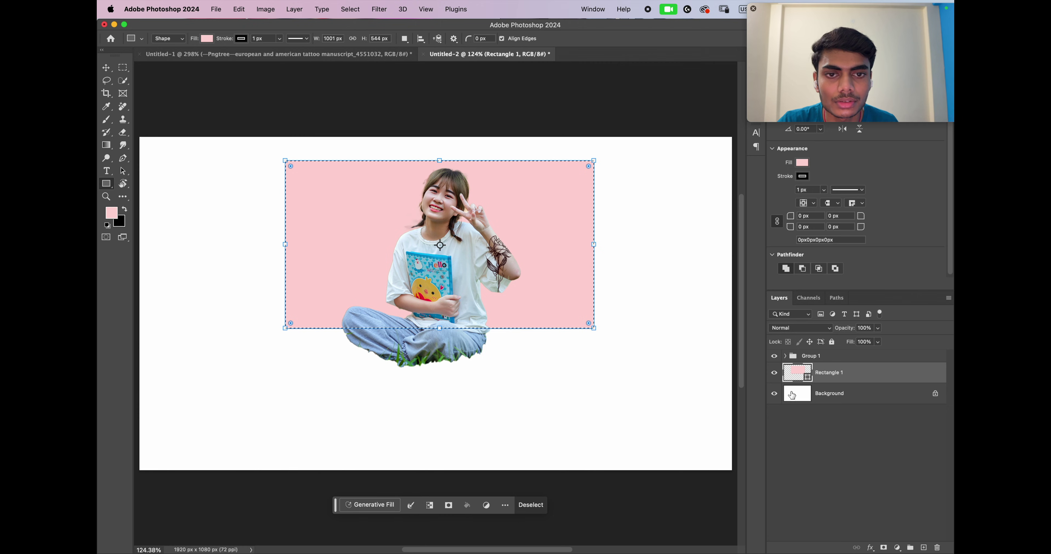
key("super+equal")
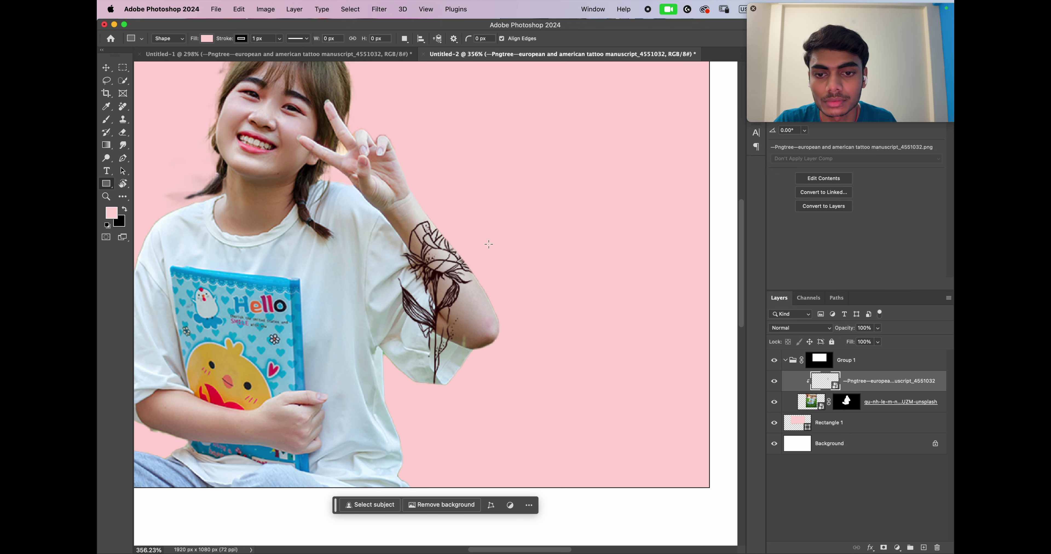
Add a Curves adjustment above the rose tattoo, raise its black point almost to the top, and clip it to the layers below
left_click(897, 548)
left_click(889, 429)
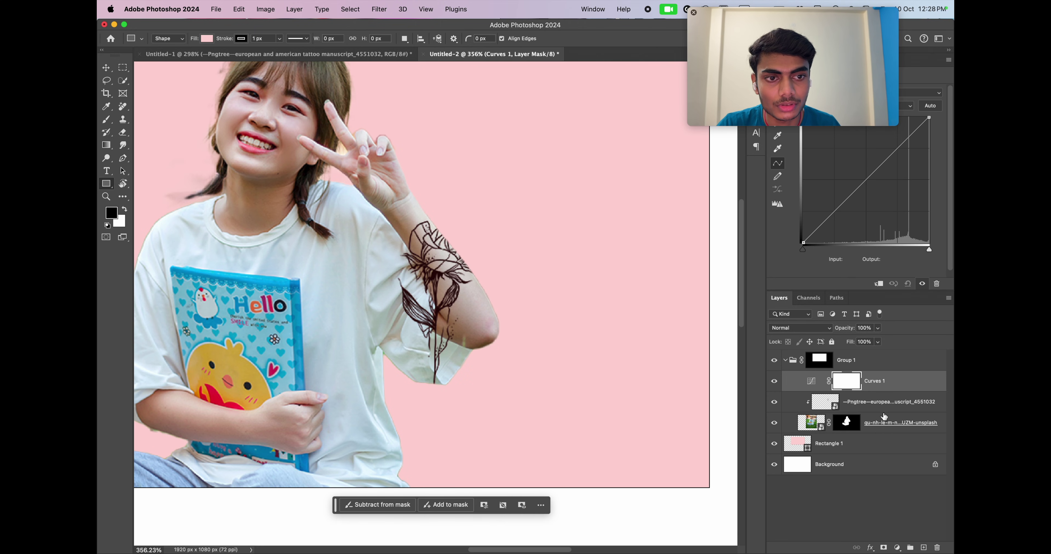
left_click_drag(803, 243, 800, 130)
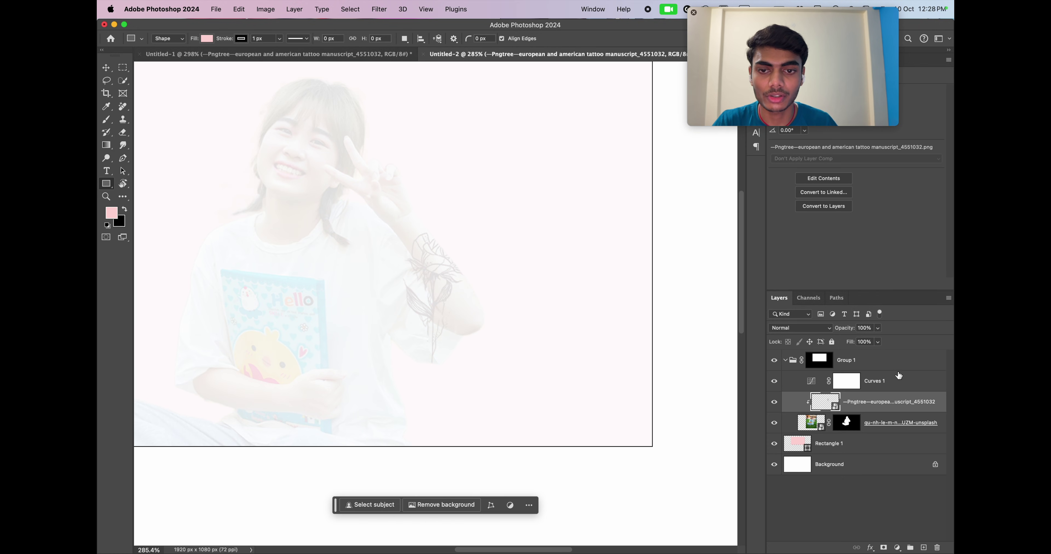
left_click(886, 382)
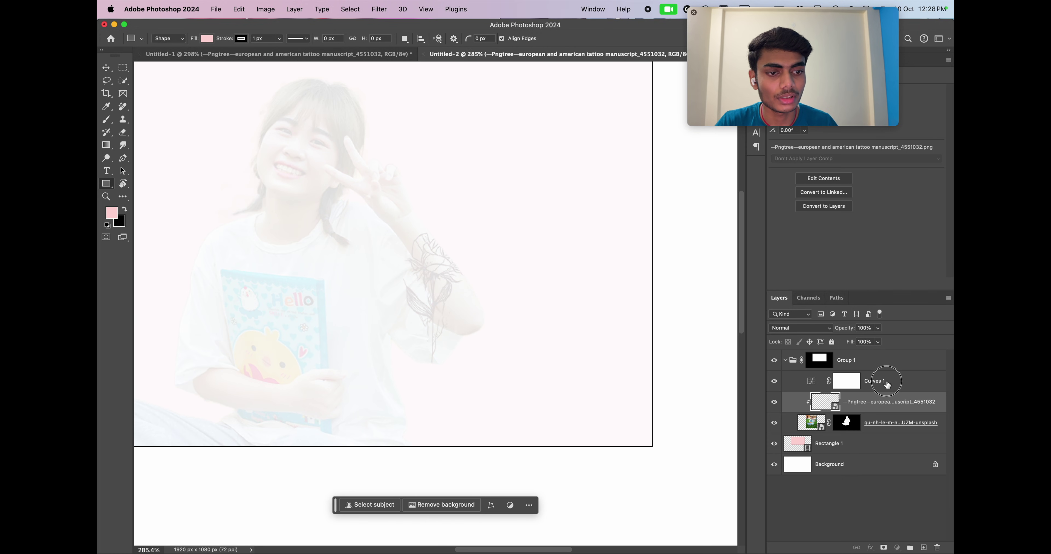
left_click(895, 391, "alt")
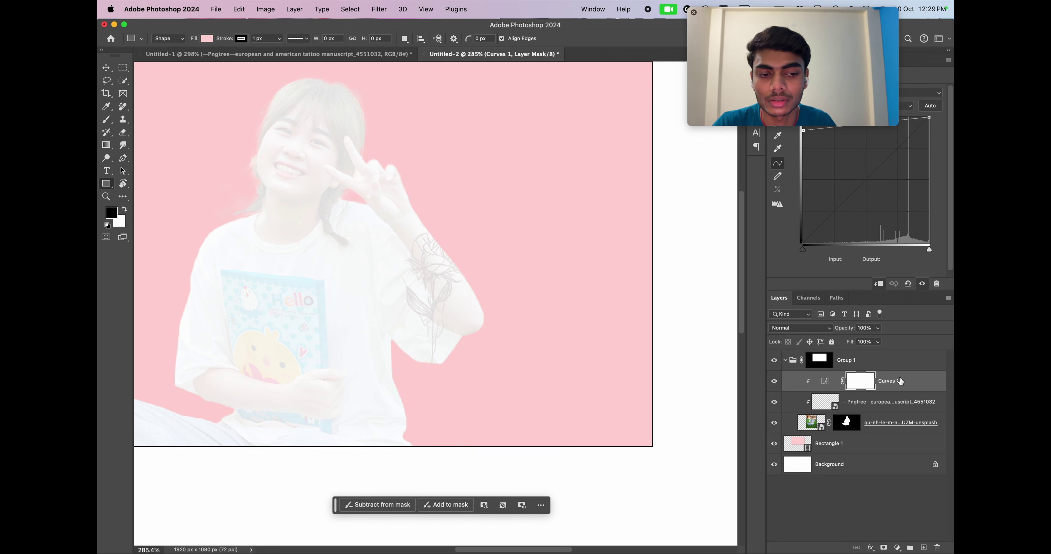
Invert the Curves layer's mask to black and test a white brush stroke over the forearm tattoo, undoing the stroke
key("super+i")
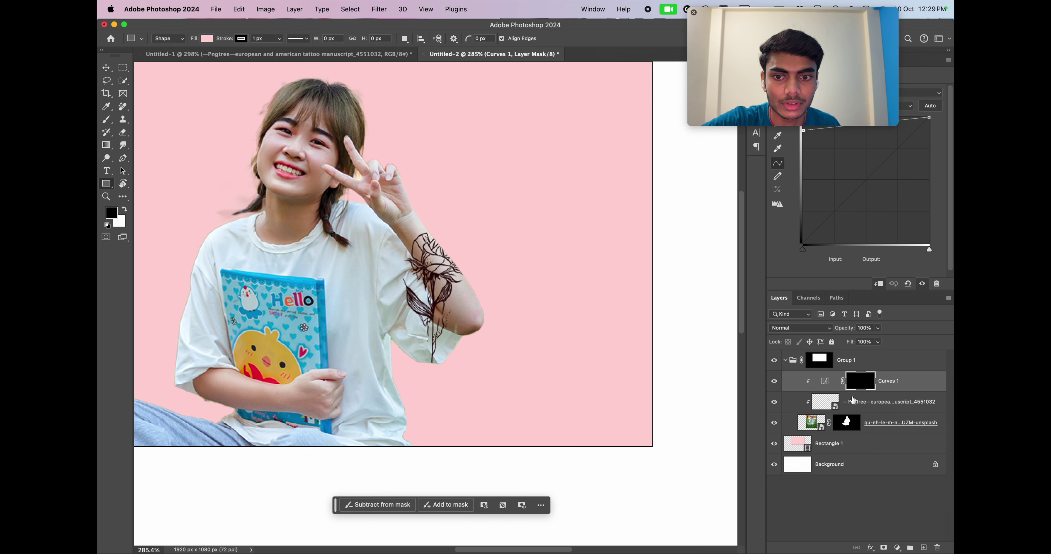
key("b")
key("x")
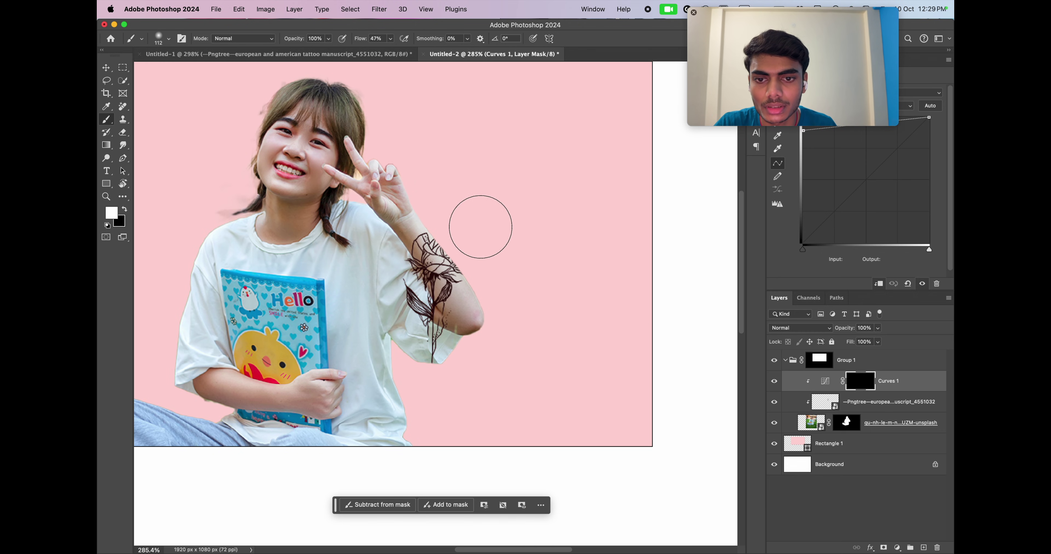
mouse_move(478, 255)
left_mouse_down()
mouse_move(514, 314)
mouse_move(486, 258)
mouse_move(497, 260)
left_mouse_up()
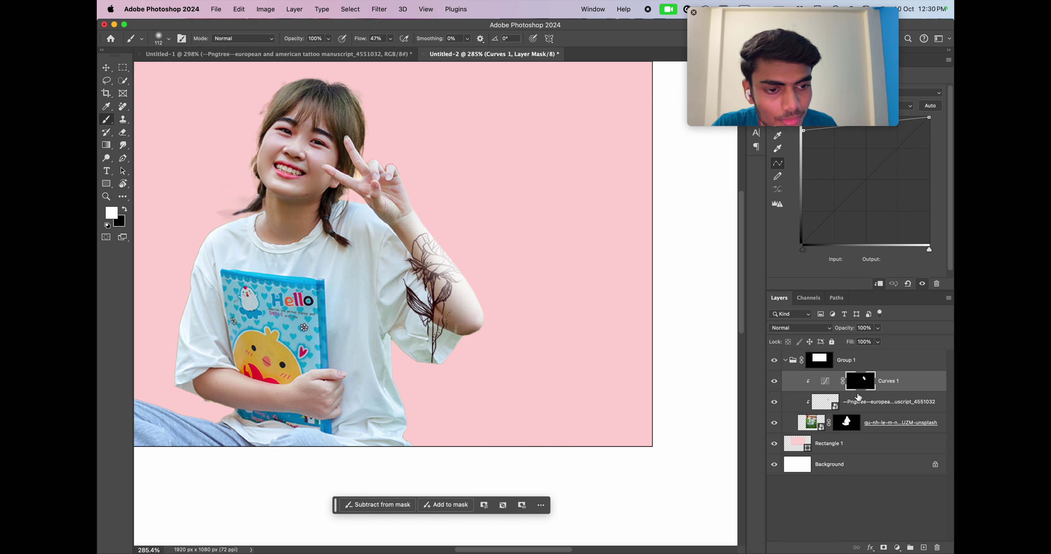
key("super+z")
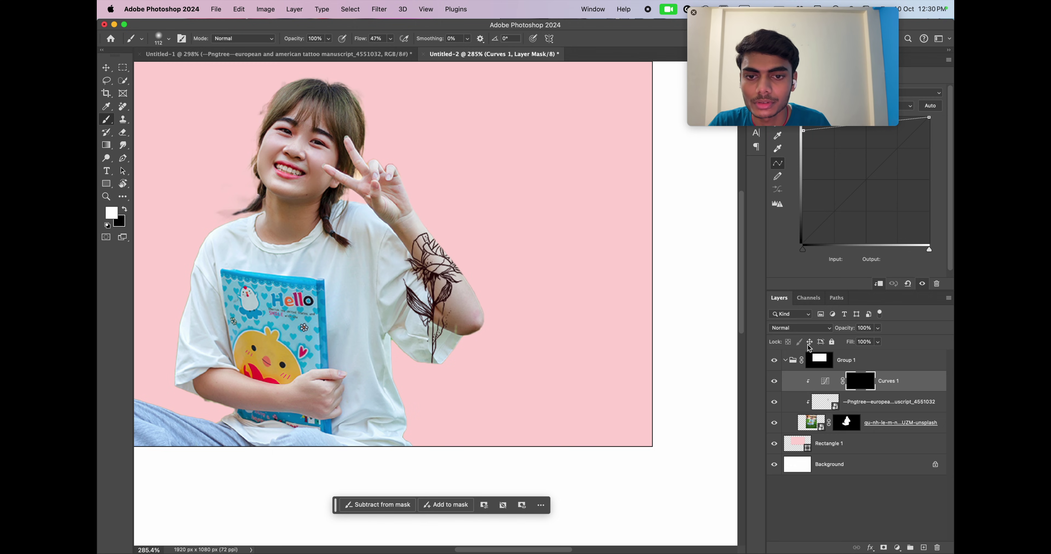
Load the rose tattoo's outline as a selection, brush white inside it on the Curves mask over the rose, and deselect
left_click(828, 401)
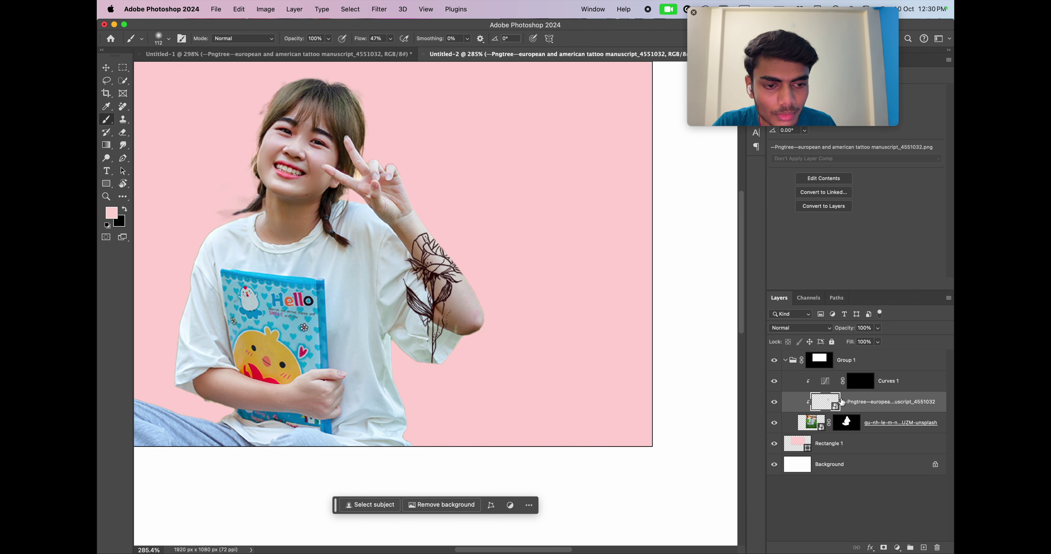
left_click(826, 403, "super")
left_click(867, 383)
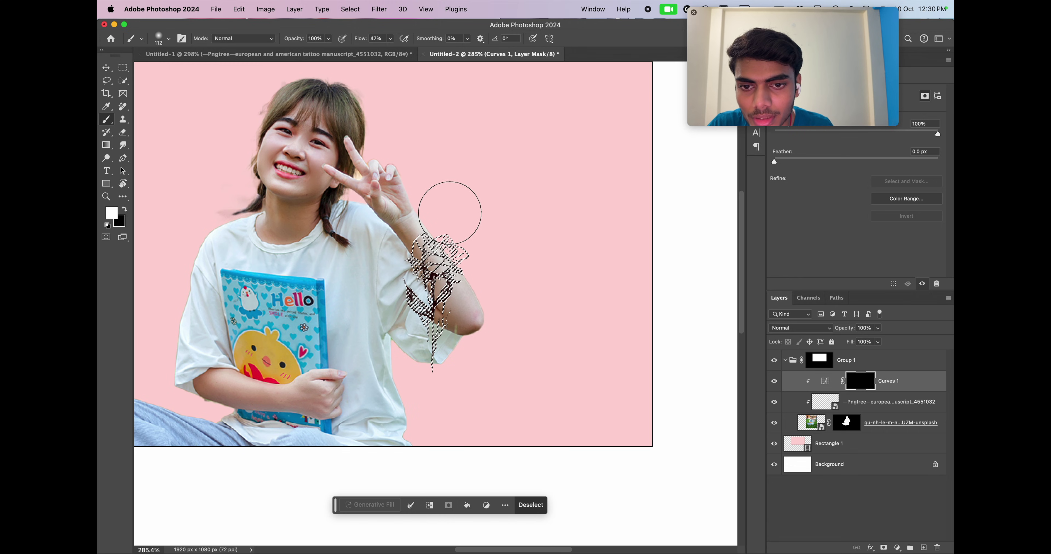
mouse_move(449, 212)
left_mouse_down()
mouse_move(482, 264)
mouse_move(457, 229)
left_mouse_up()
key("super+d")
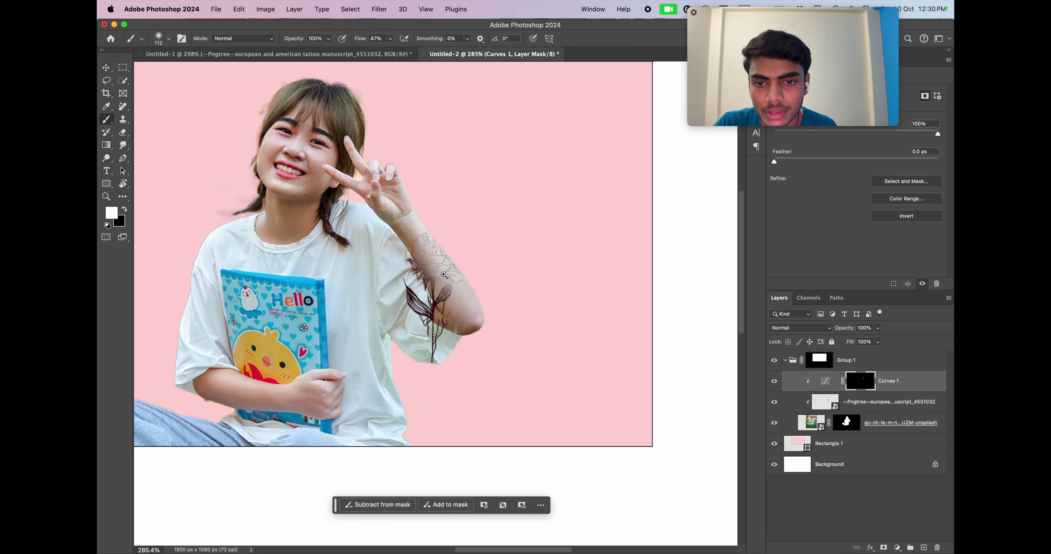
mouse_move(452, 275)
left_mouse_down()
mouse_move(493, 265)
mouse_move(404, 271)
mouse_move(535, 254)
mouse_move(454, 270)
left_mouse_up()
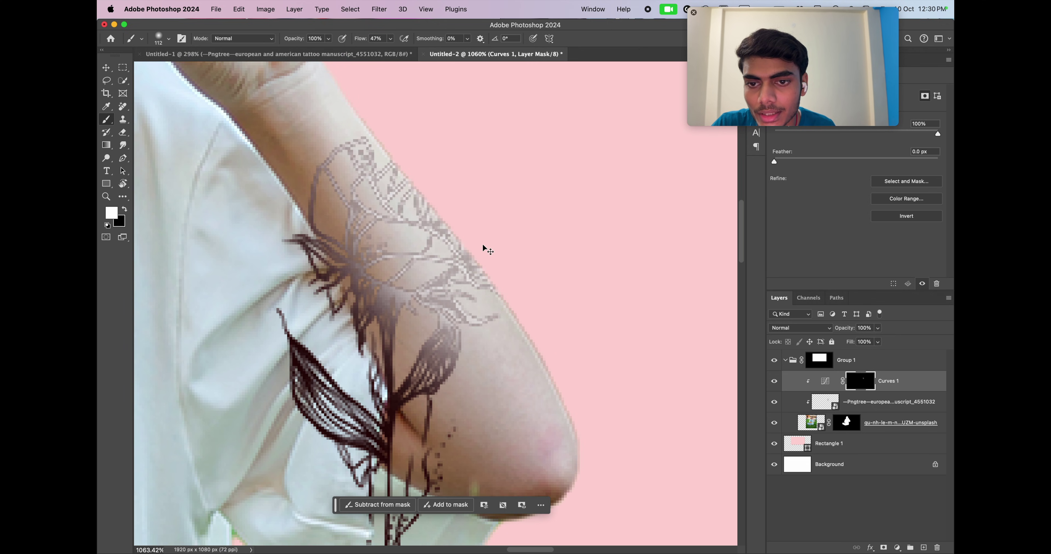
left_click_drag(498, 244, 420, 246)
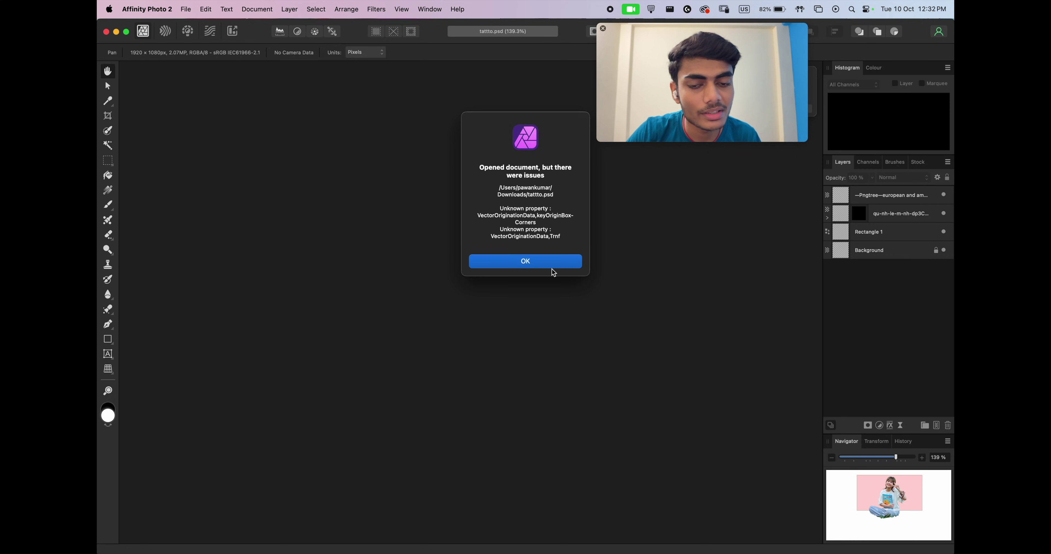
In Affinity Photo, accept the PSD import notice and nest the girl's photo layer inside the pink rectangle layer
left_click(545, 263)
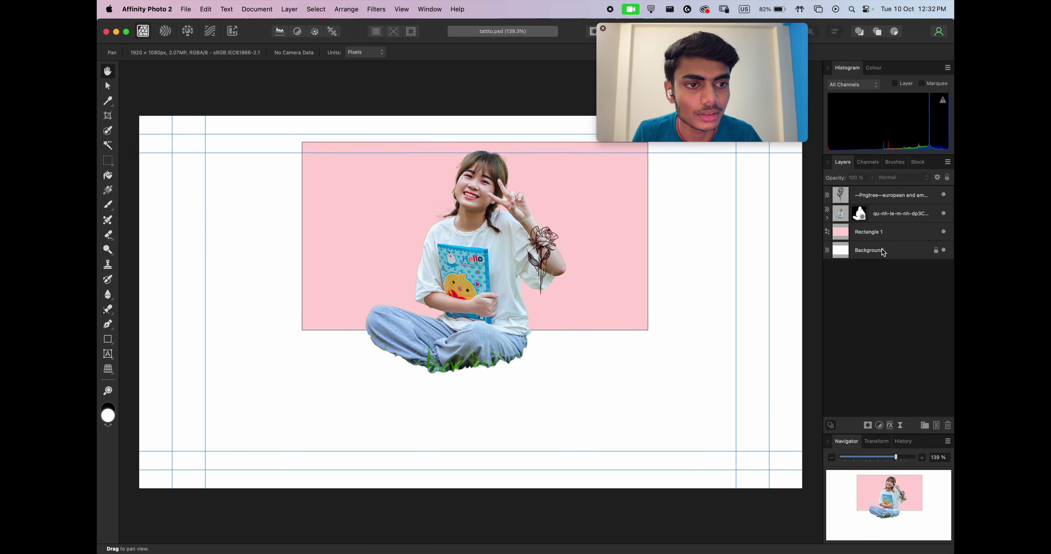
left_click(893, 240)
left_click(895, 203)
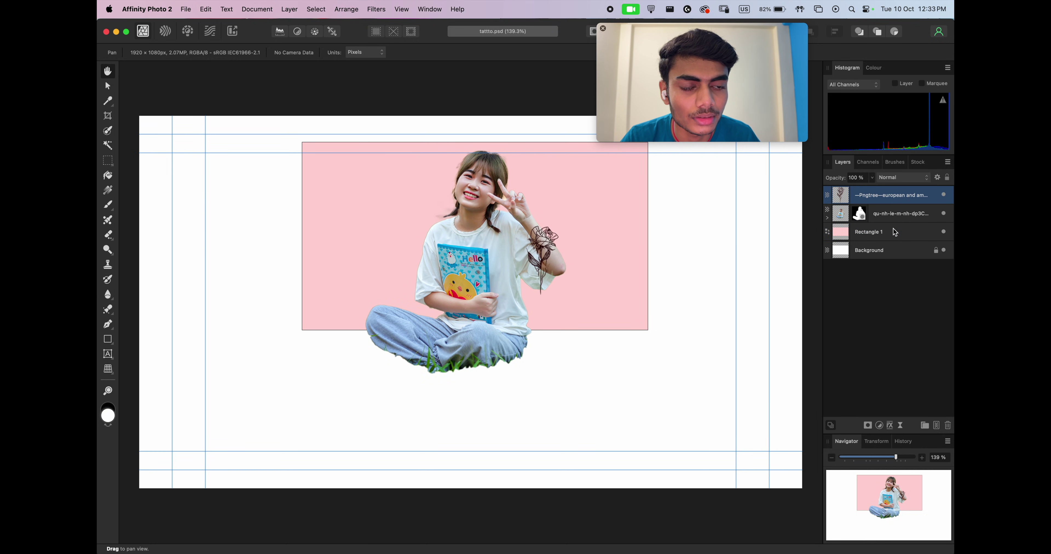
left_click(902, 217)
left_click(896, 233)
scroll(524, 224, "up", 2)
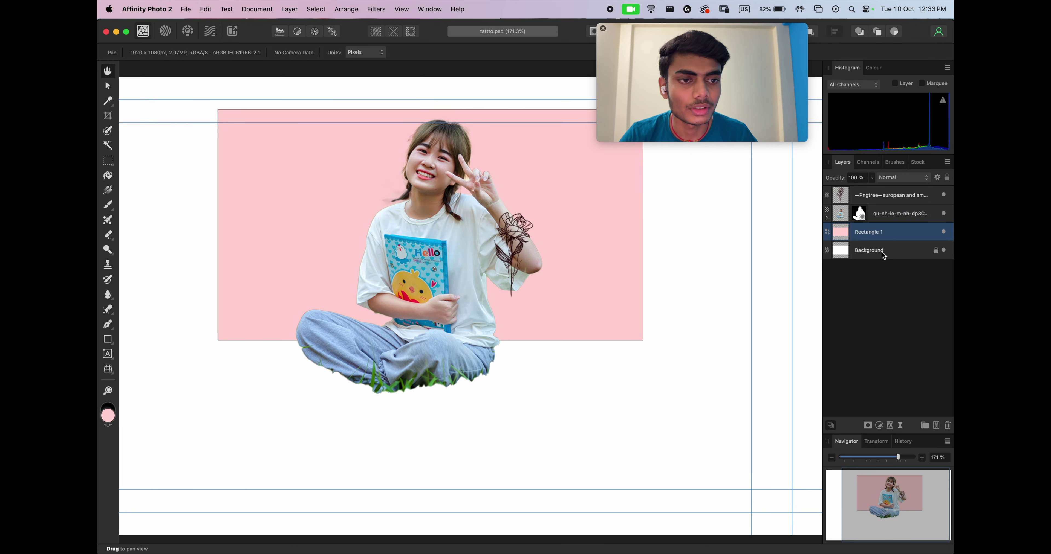
left_click_drag(896, 217, 896, 233)
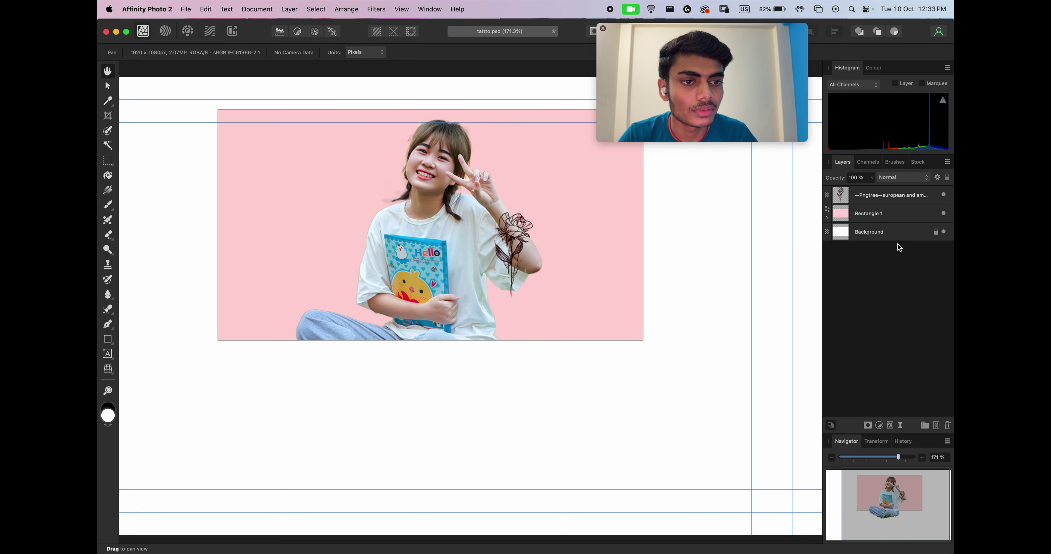
Nest the rose tattoo layer inside the girl's photo layer and expand the photo layer's contents
left_click(828, 219)
scroll(670, 272, "up", 5)
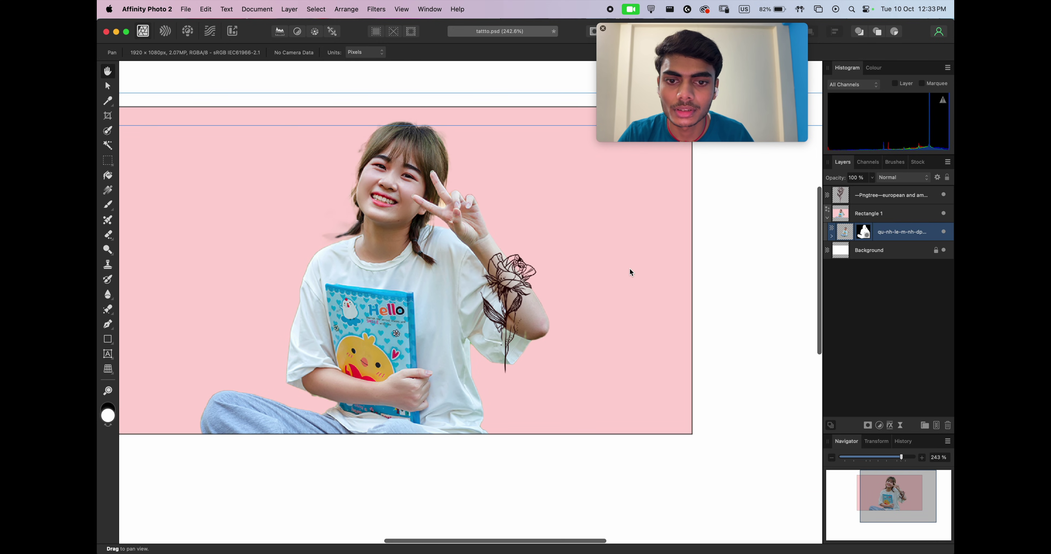
left_click_drag(895, 196, 890, 234)
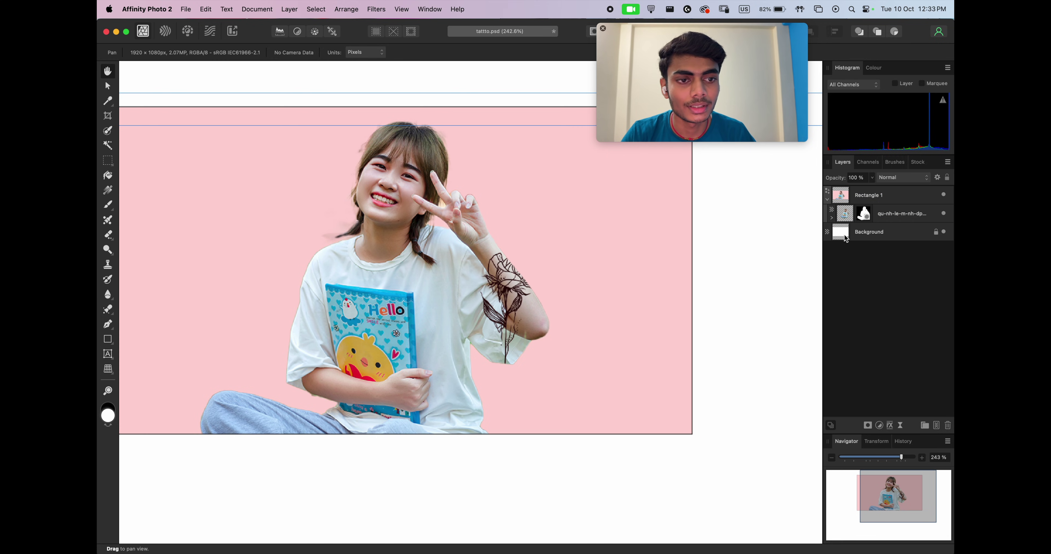
left_click(831, 218)
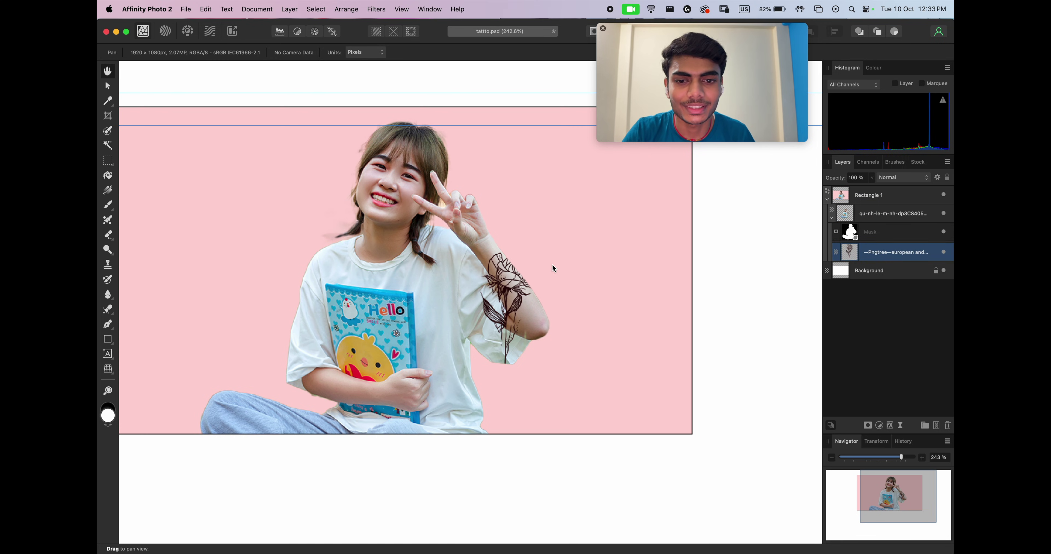
Reposition the nested rose tattoo so that it lies along the girl's raised forearm
key("super+t")
key("v")
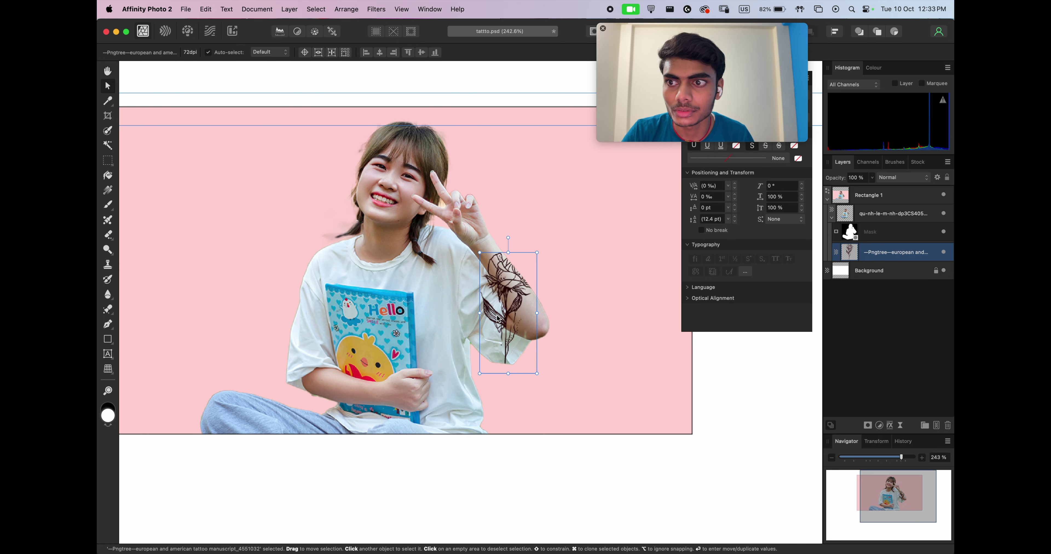
mouse_move(505, 313)
left_mouse_down()
mouse_move(520, 322)
mouse_move(503, 326)
mouse_move(509, 319)
left_mouse_up()
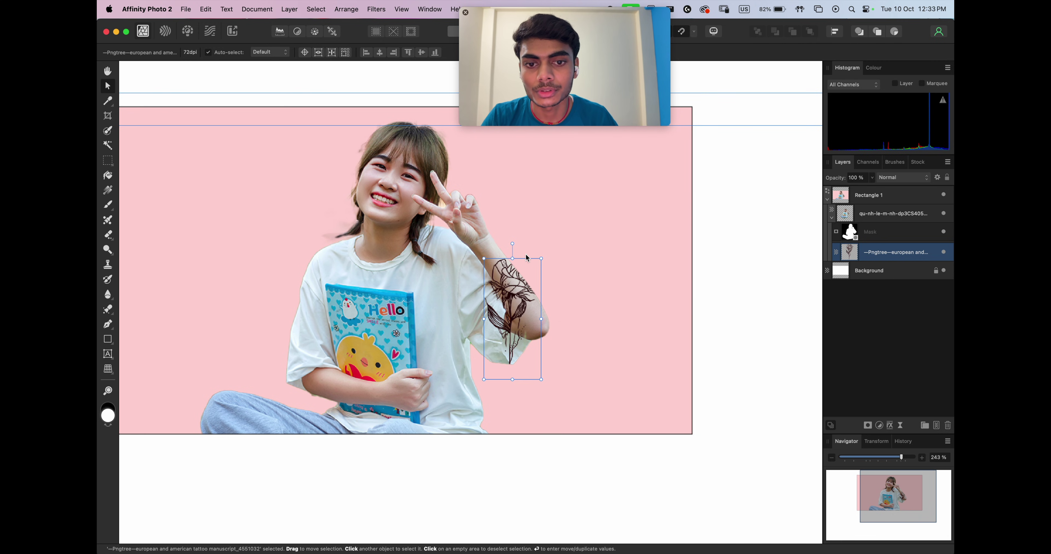
left_click_drag(541, 258, 589, 207)
left_click_drag(529, 287, 502, 273)
left_click_drag(525, 340, 526, 369)
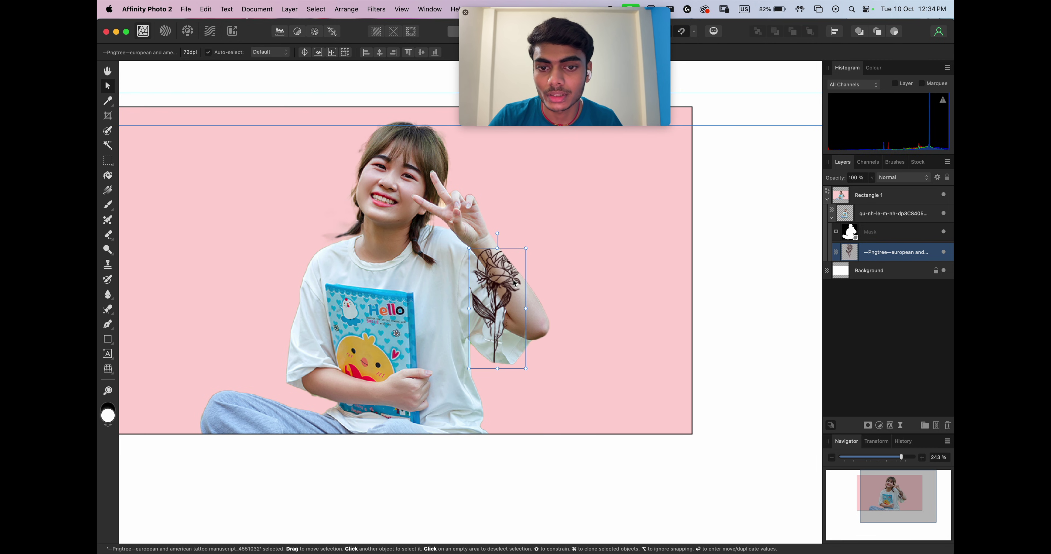
left_click_drag(507, 272, 515, 271)
Add a Curves adjustment with its black point raised to Y 0.78, invert its mask, and nest it inside the rose tattoo layer
left_click(879, 425)
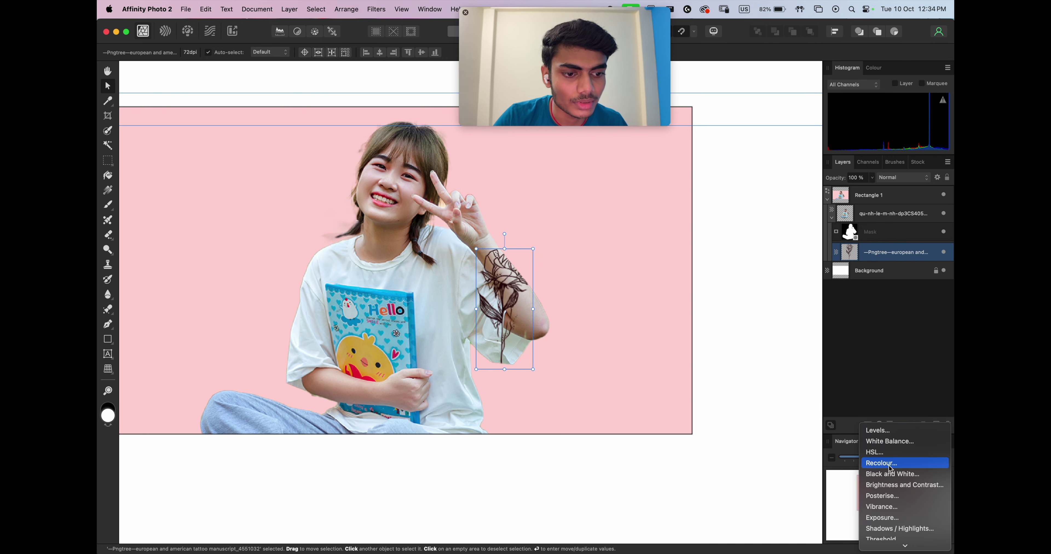
left_click(890, 404)
left_click_drag(720, 394, 635, 349)
key("super+i")
left_click_drag(896, 257, 898, 276)
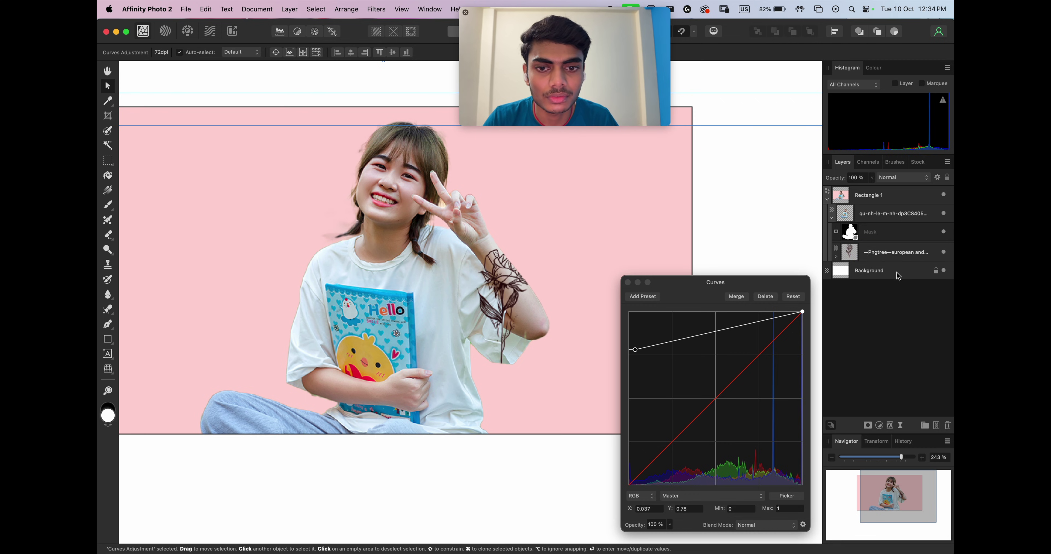
left_click(837, 257)
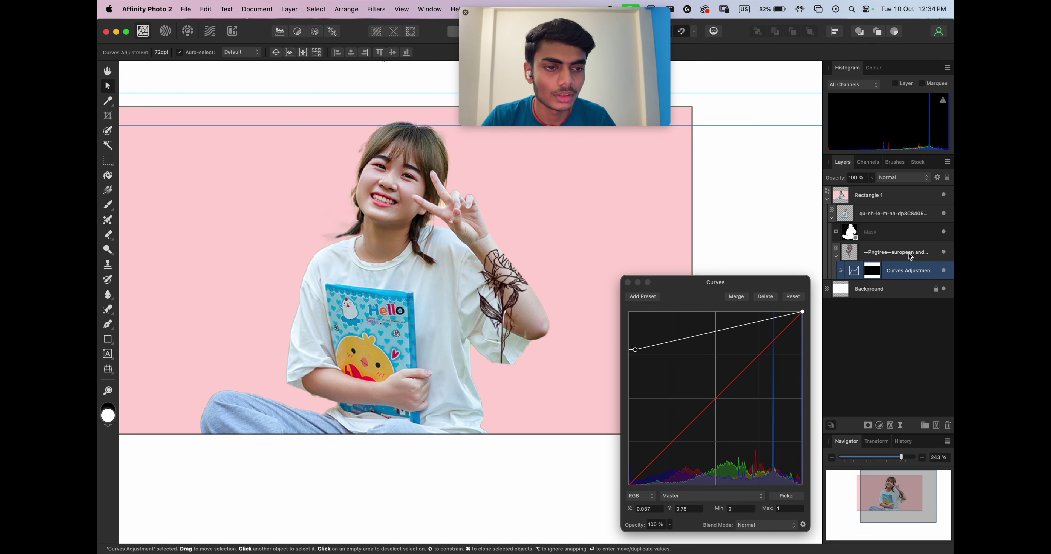
Brush white on the Curves adjustment's mask over the upper part of the rose tattoo
key("b")
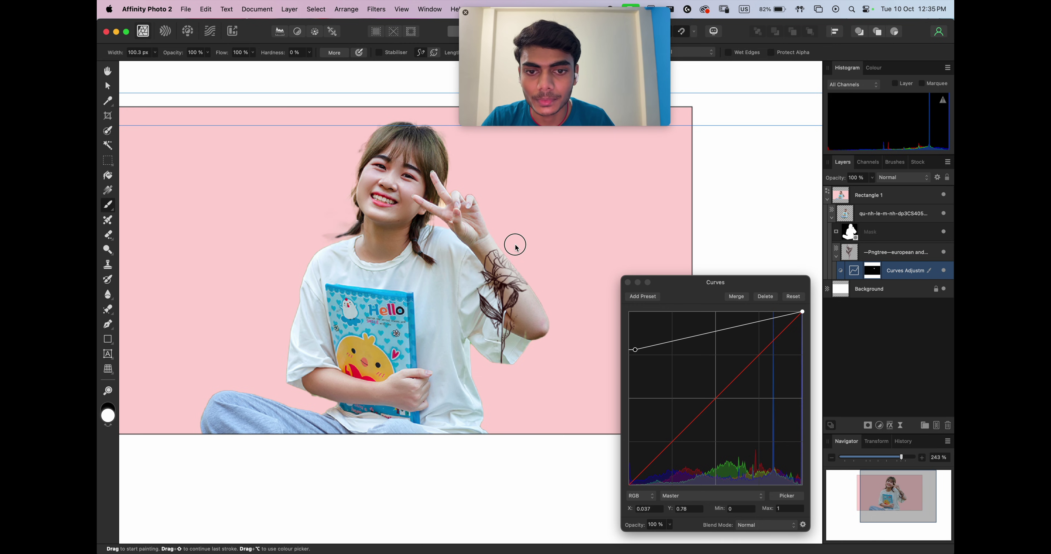
left_click_drag(515, 244, 543, 273)
left_click_drag(499, 243, 545, 303)
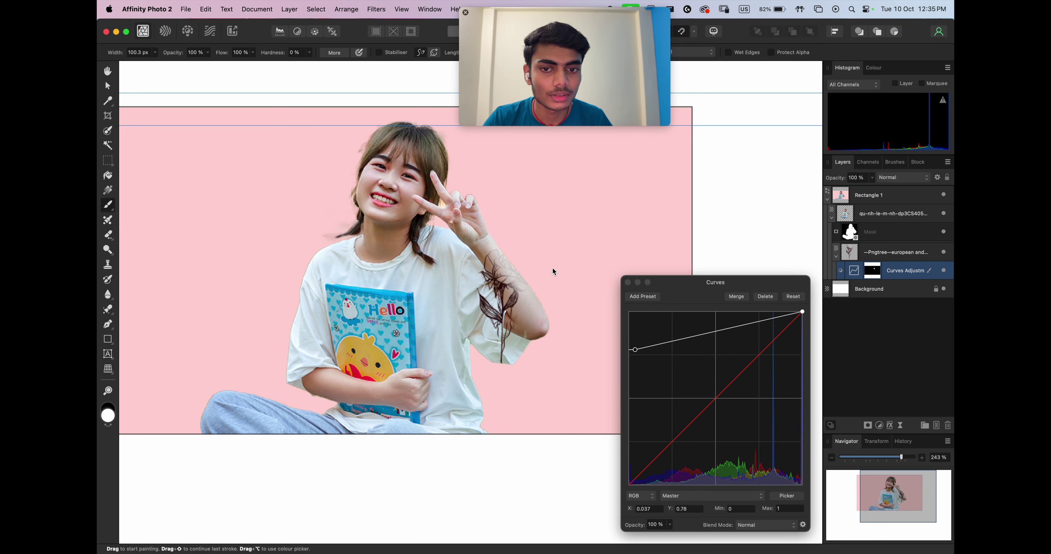
scroll(513, 278, "up", 6)
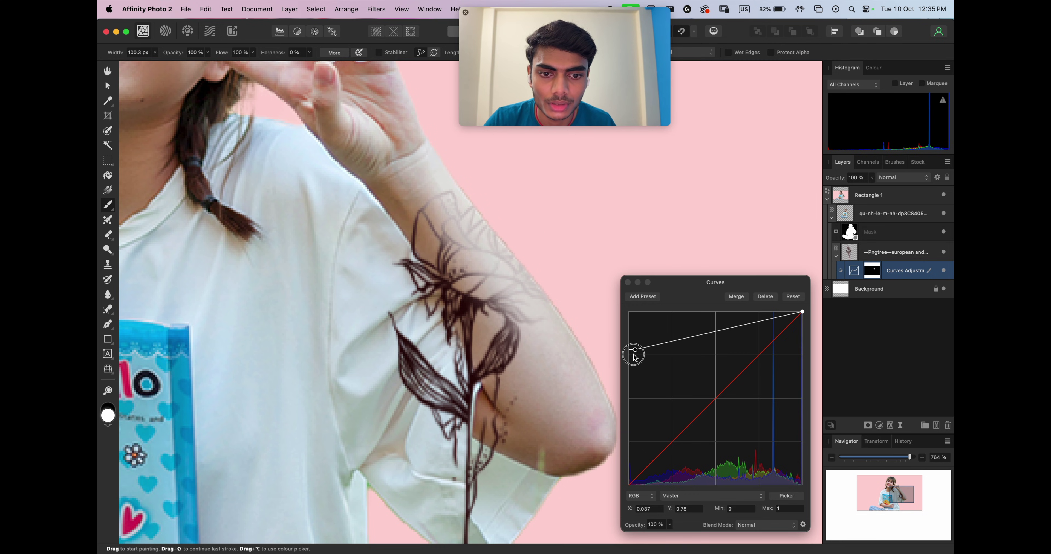
Raise the Curves black point to X 0, Y 1, and delete the Curves adjustment
left_click_drag(635, 357, 629, 312)
scroll(617, 246, "down", 5)
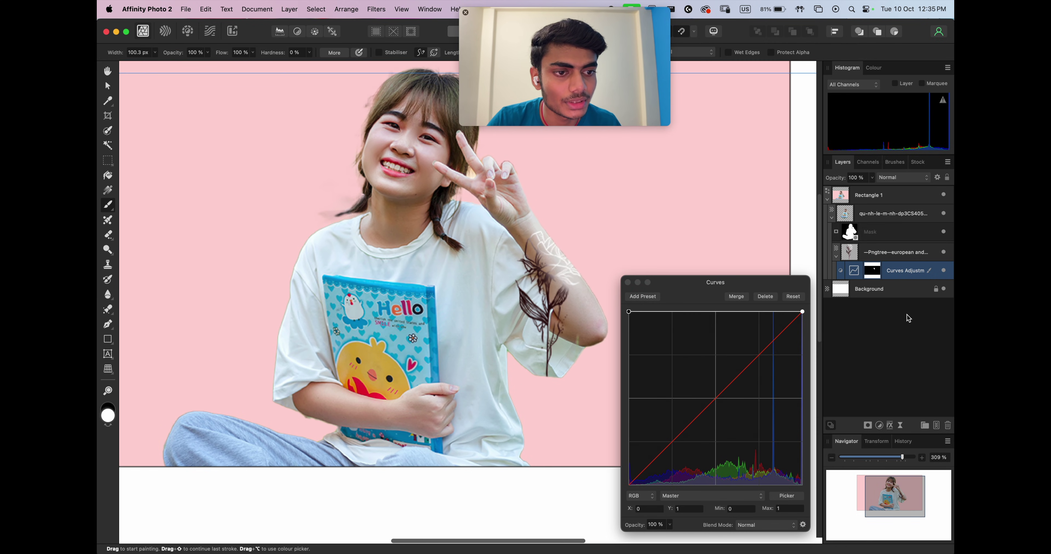
key("Delete")
scroll(796, 355, "right", 5)
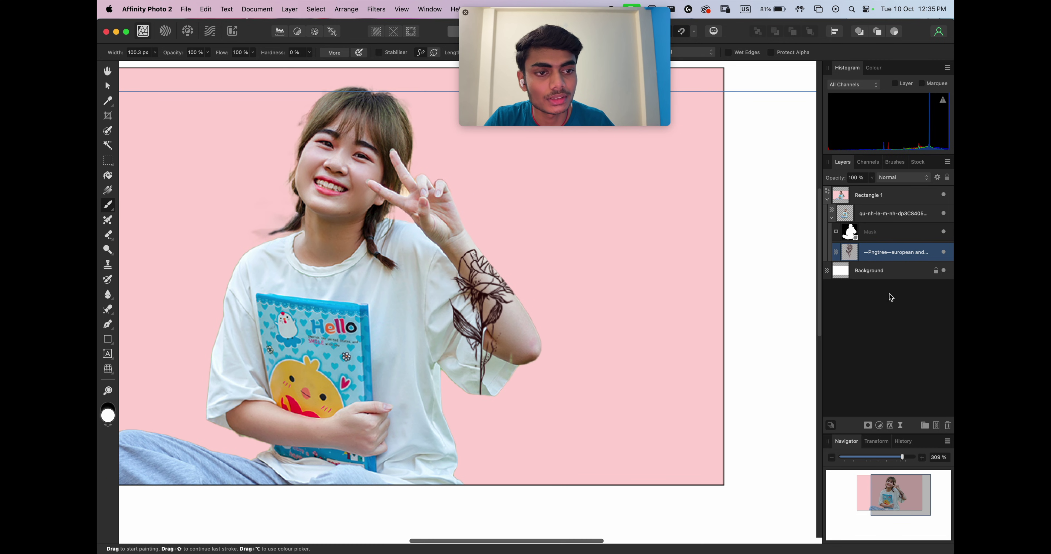
Nest a new pixel layer inside the rose tattoo layer and choose the hard 64 px Masking brush
left_click(936, 425)
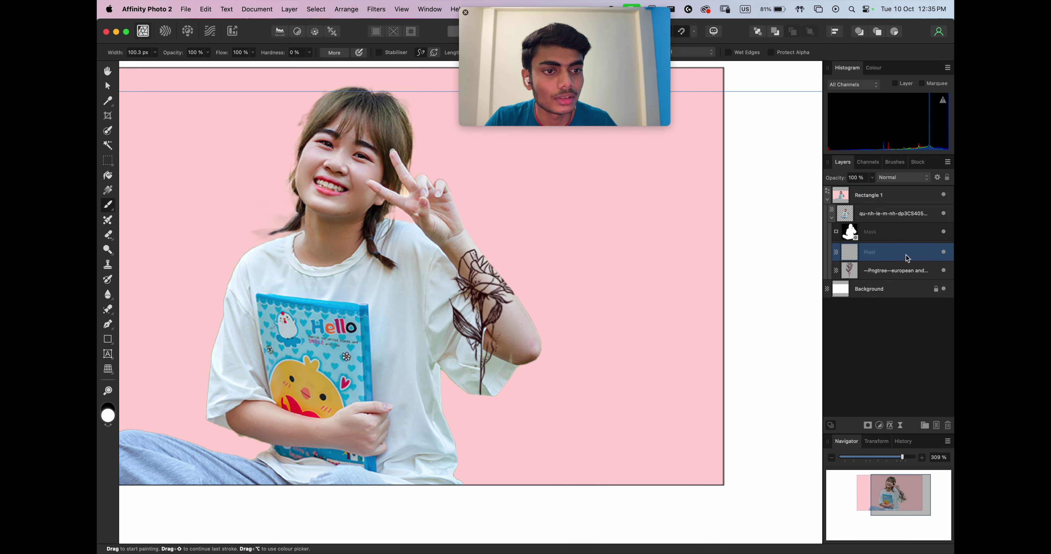
left_click_drag(906, 258, 909, 288)
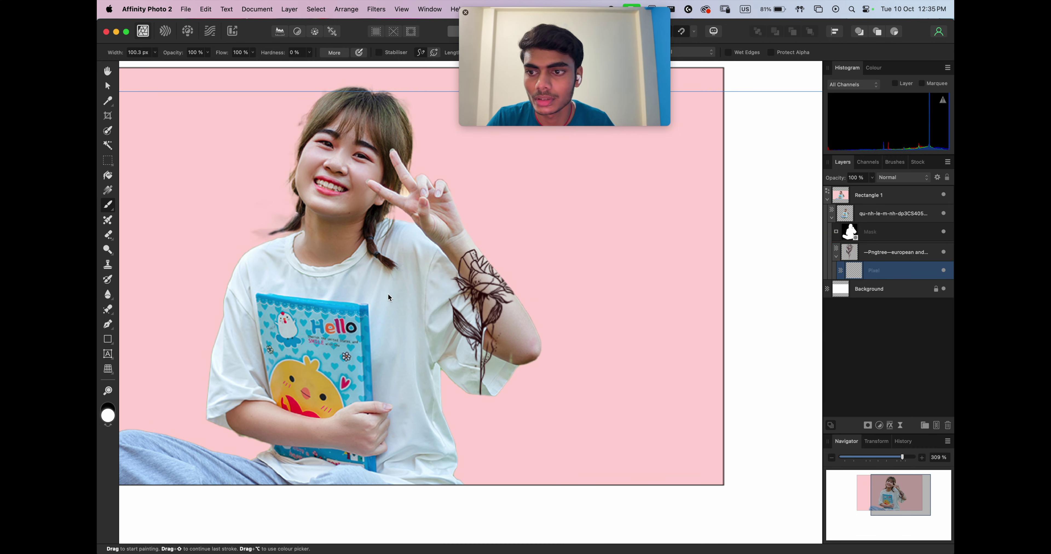
left_click(894, 187)
left_click(888, 242)
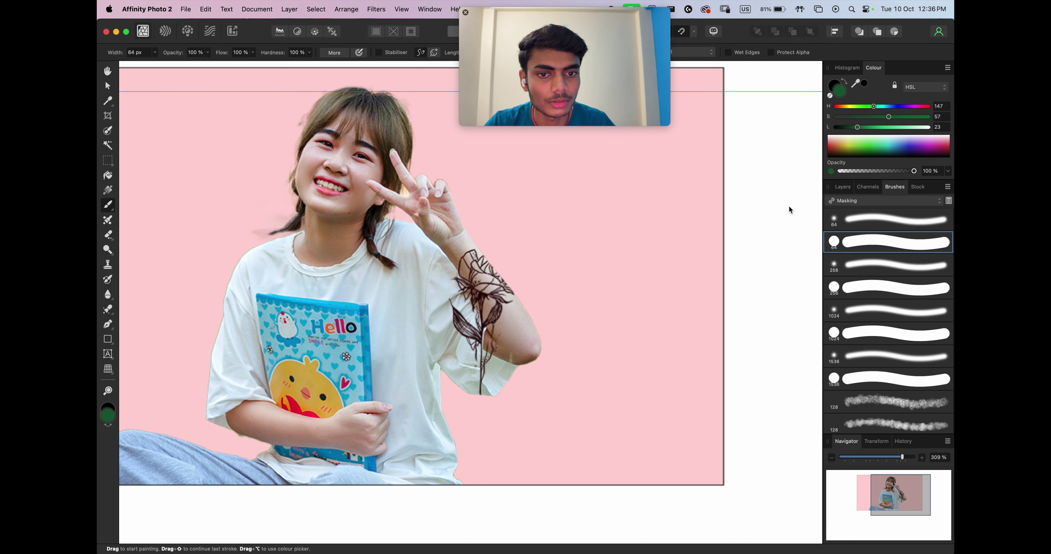
Paint over the rose tattoo with dark green (H 147, S 57, L 23) and with a much lighter shade
mouse_move(488, 244)
left_mouse_down()
mouse_move(498, 270)
mouse_move(515, 255)
left_mouse_up()
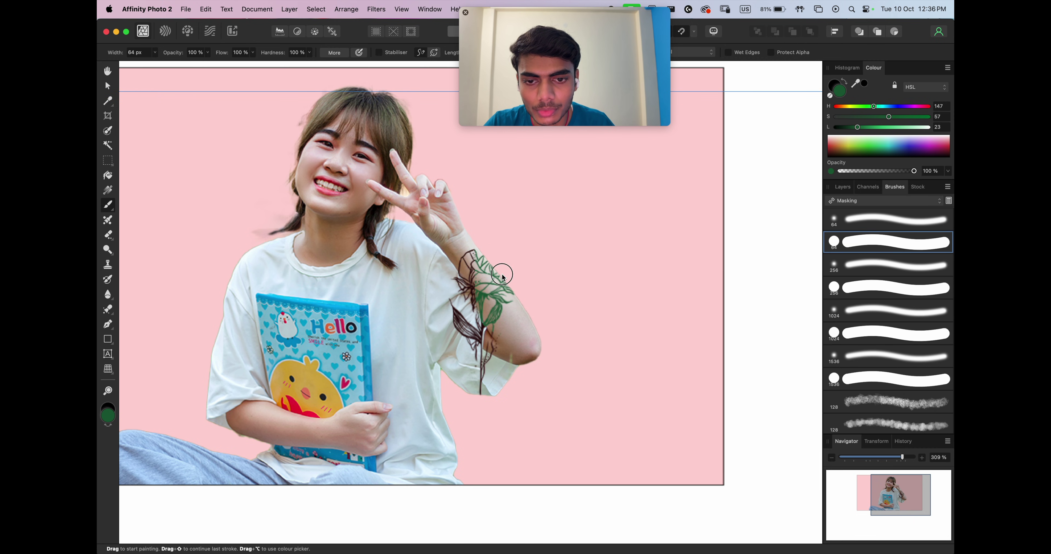
left_click_drag(857, 127, 922, 127)
mouse_move(510, 287)
left_mouse_down()
mouse_move(495, 308)
mouse_move(511, 273)
mouse_move(491, 351)
left_mouse_up()
Nest a second pixel layer inside the first one and paint dark green over the tattoo's leaves below the flower
left_click(842, 187)
left_click(935, 426)
left_click_drag(903, 296, 900, 320)
left_click(841, 300)
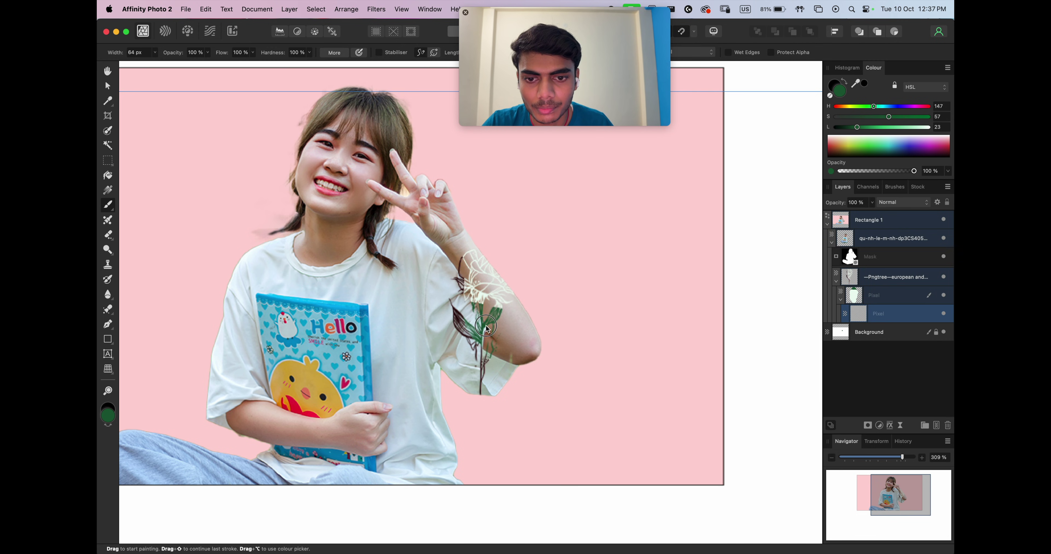
left_click_drag(484, 327, 502, 313)
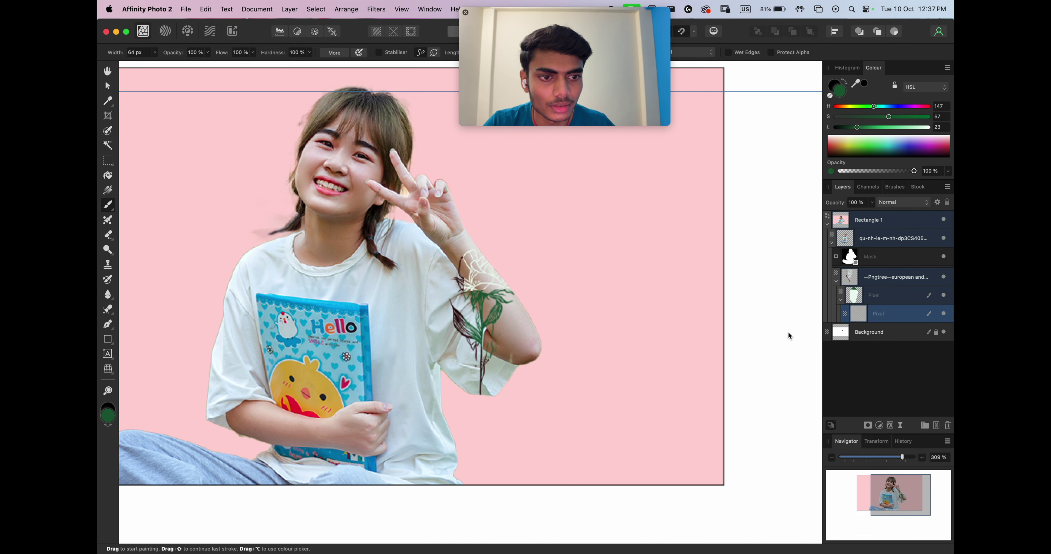
Nest a third pixel layer inside the second and paint pale green (H 147, S 57, L 85) over the tattoo's outer leaf
left_click(936, 425)
left_click_drag(898, 327, 896, 339)
left_click_drag(495, 326, 514, 300)
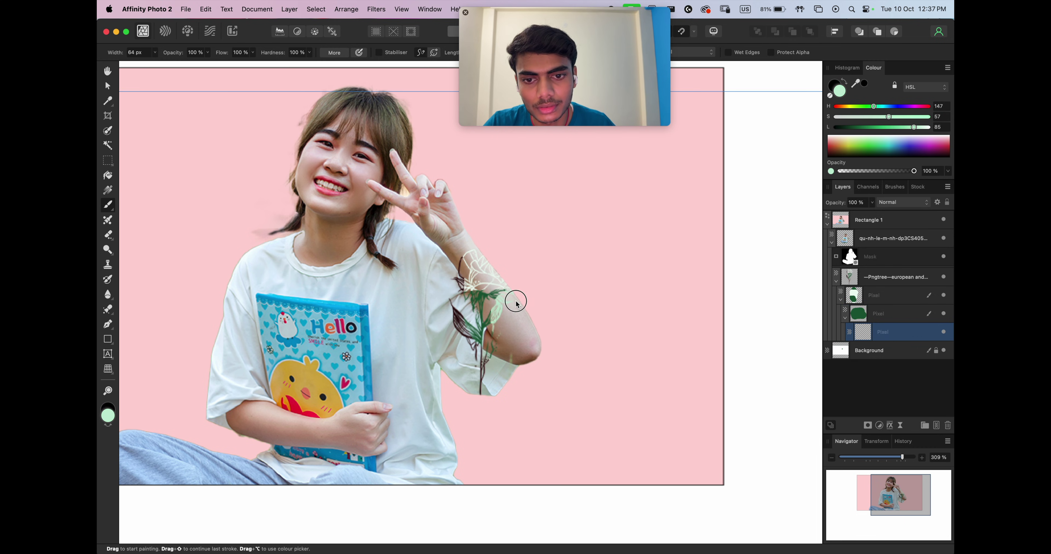
Nest a fourth pixel layer inside the third and set the brush colour to dark green (H 147, S 57, L 20)
left_click(936, 426)
left_click_drag(901, 340, 899, 355)
left_click(500, 322, "alt")
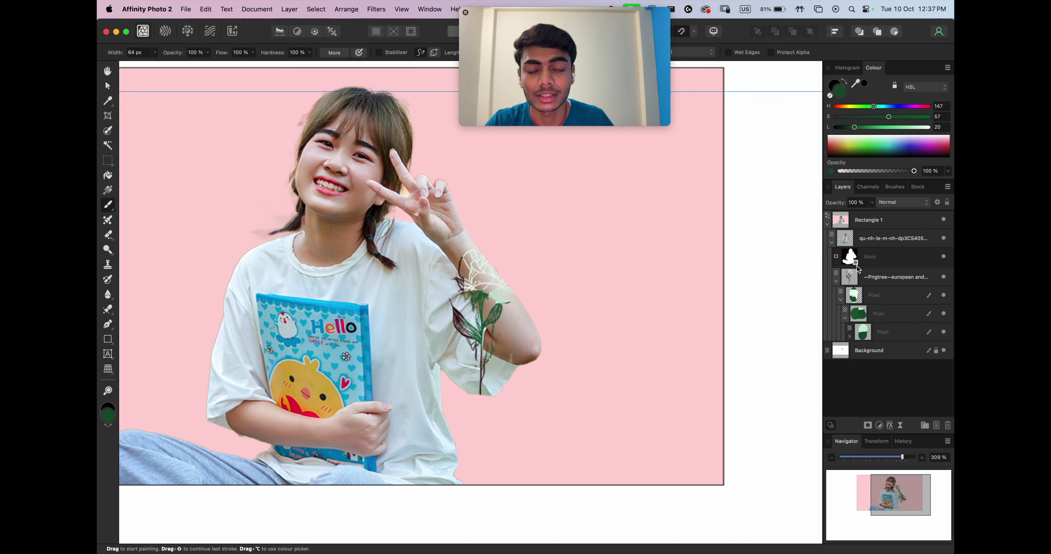
Paint one large black circle with the 520.5 px brush on a pixel layer above the Background, undoing the extra dab
left_click(827, 224)
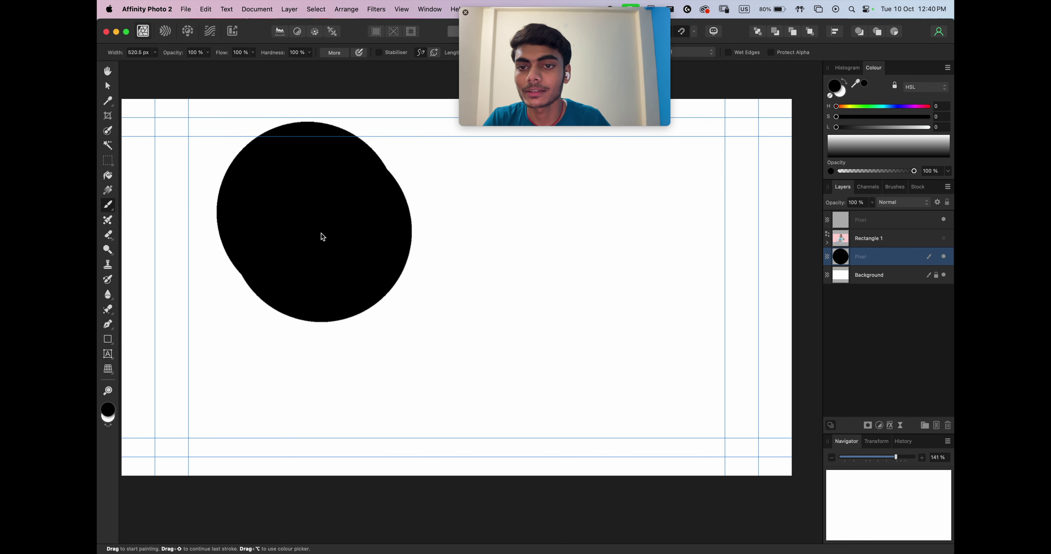
left_click(633, 417)
key("cmd+z")
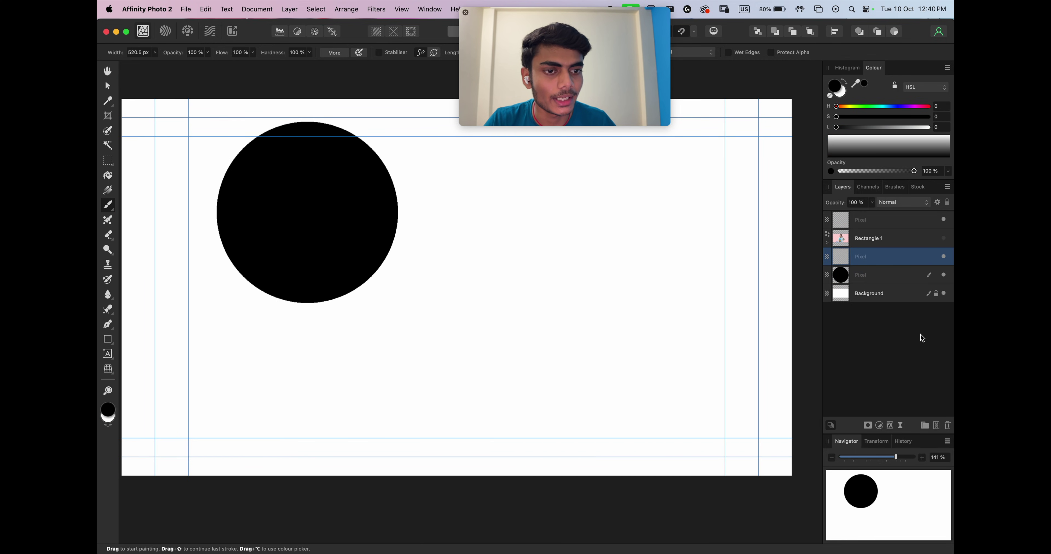
Nest a new pixel layer inside the black circle's layer and paint mid grey (L 65) over the circle's right side
left_click_drag(881, 256, 893, 276)
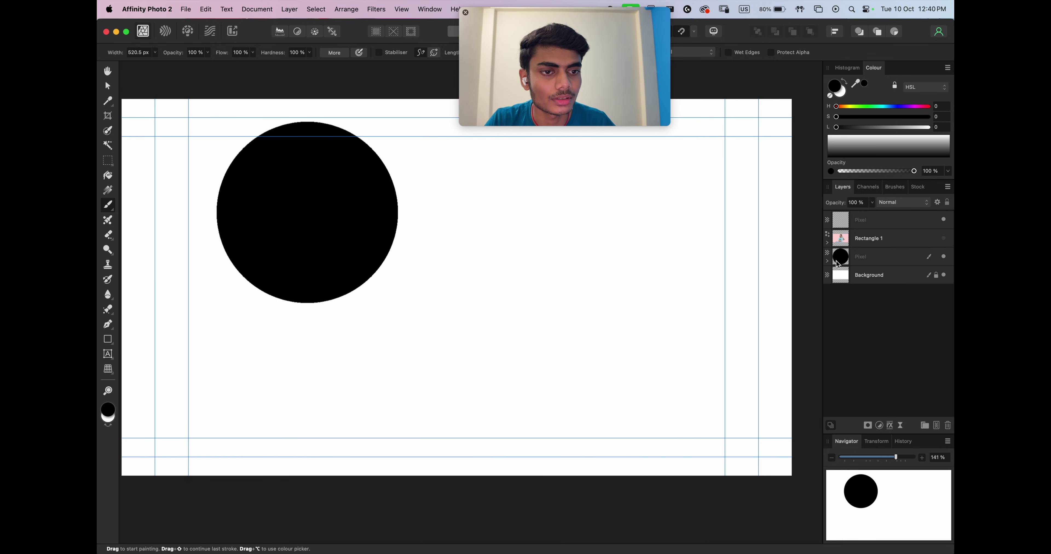
left_click(827, 263)
left_click_drag(835, 127, 895, 127)
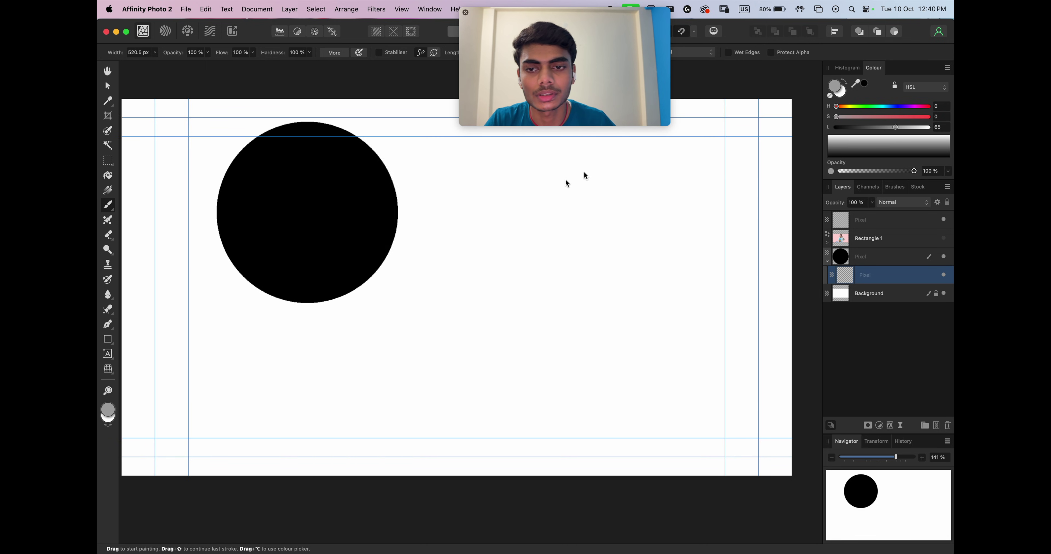
mouse_move(586, 177)
left_mouse_down()
mouse_move(397, 194)
mouse_move(375, 192)
left_mouse_up()
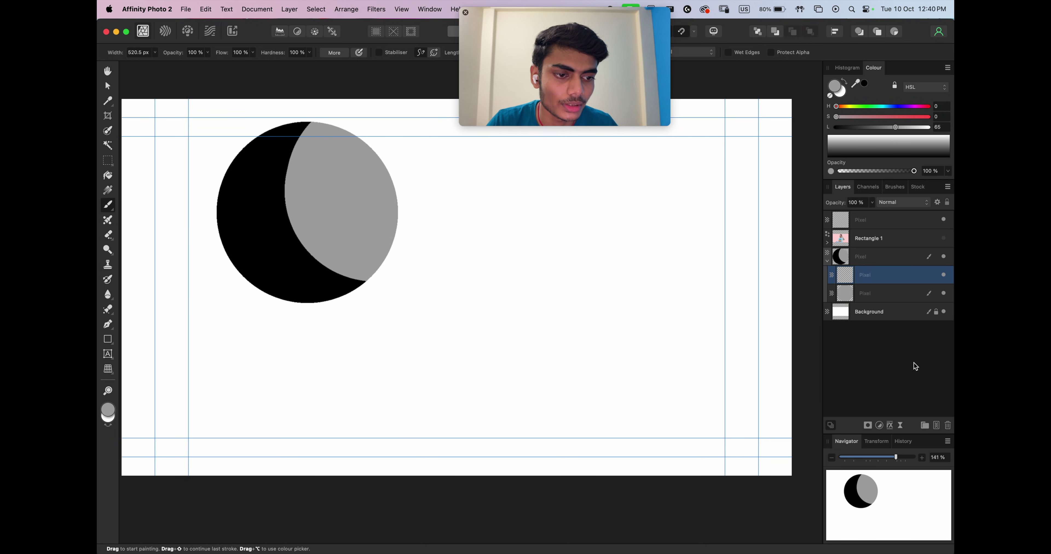
Nest another pixel layer inside the grey one and paint light grey (L 93) over the lower part of the grey area
left_click_drag(890, 286, 890, 300)
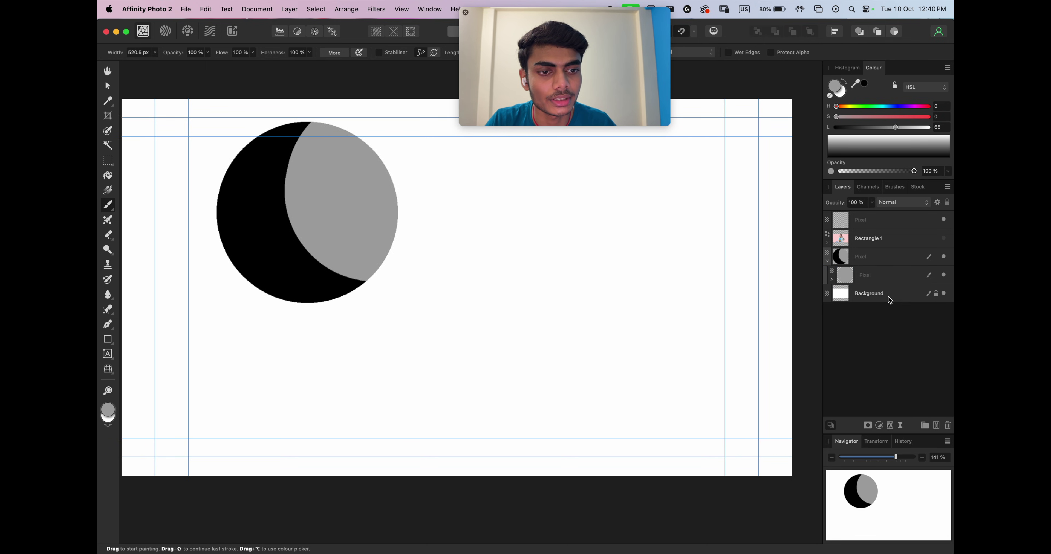
left_click(832, 281)
key("super+semicolon")
left_click_drag(910, 127, 923, 130)
mouse_move(354, 287)
left_mouse_down()
mouse_move(349, 279)
mouse_move(394, 251)
left_mouse_up()
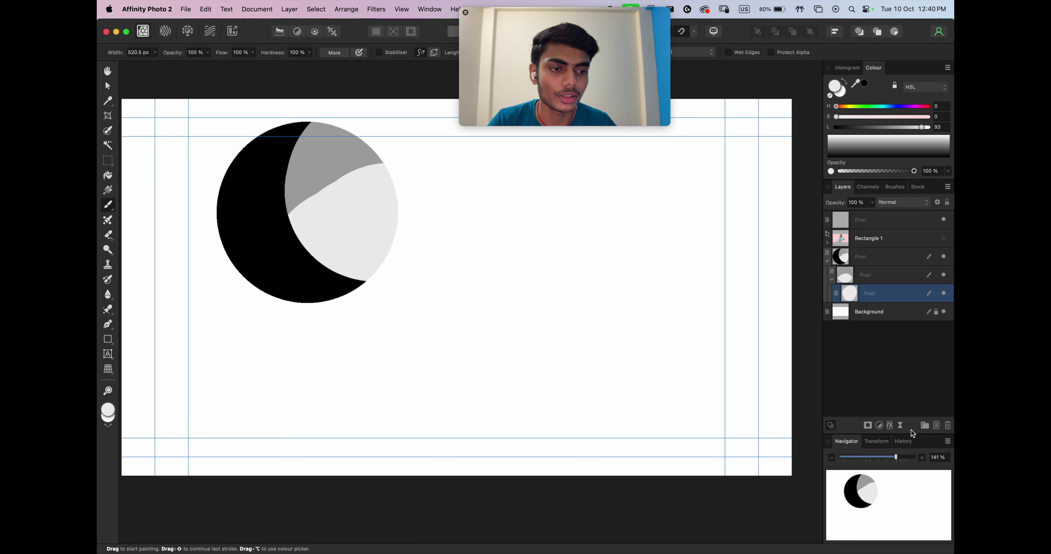
Nest a further pixel layer inside the light grey one and paint dark grey (L 14) over its lower part
left_click(933, 426)
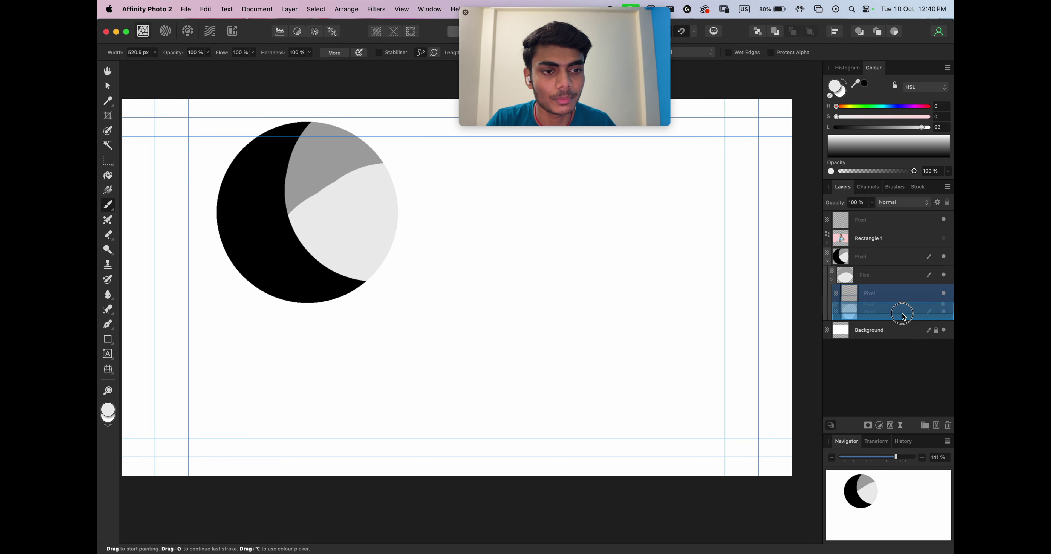
left_click_drag(853, 127, 849, 127)
left_click_drag(351, 296, 330, 313)
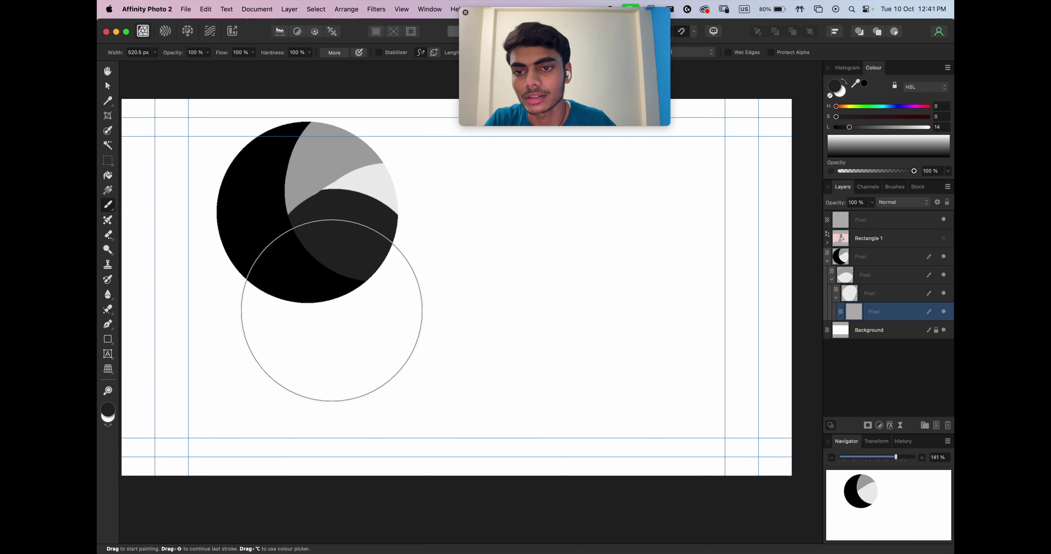
Nest one more pixel layer inside the dark grey one and paint a lighter grey over its lower part
left_click(937, 426)
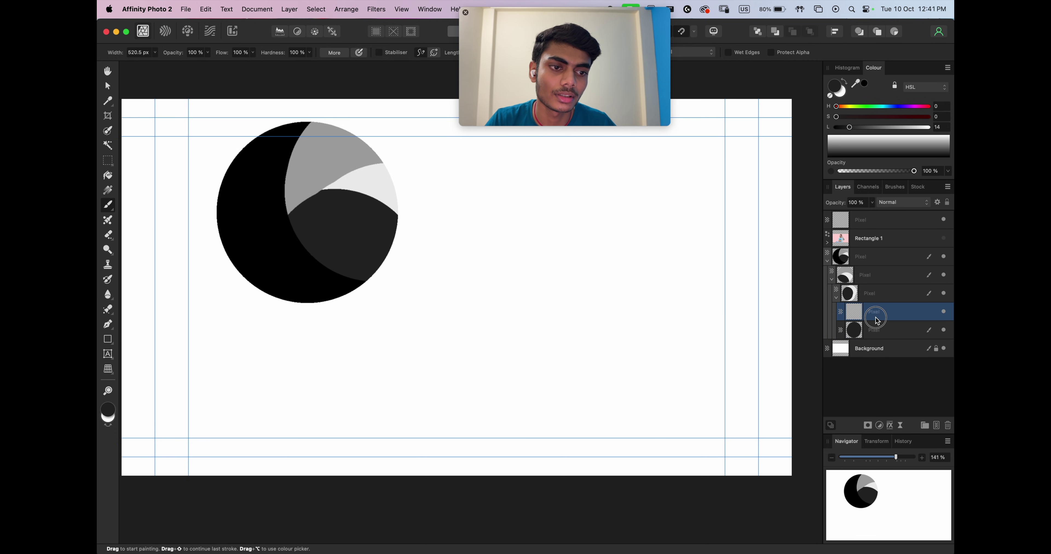
left_click_drag(876, 321, 887, 355)
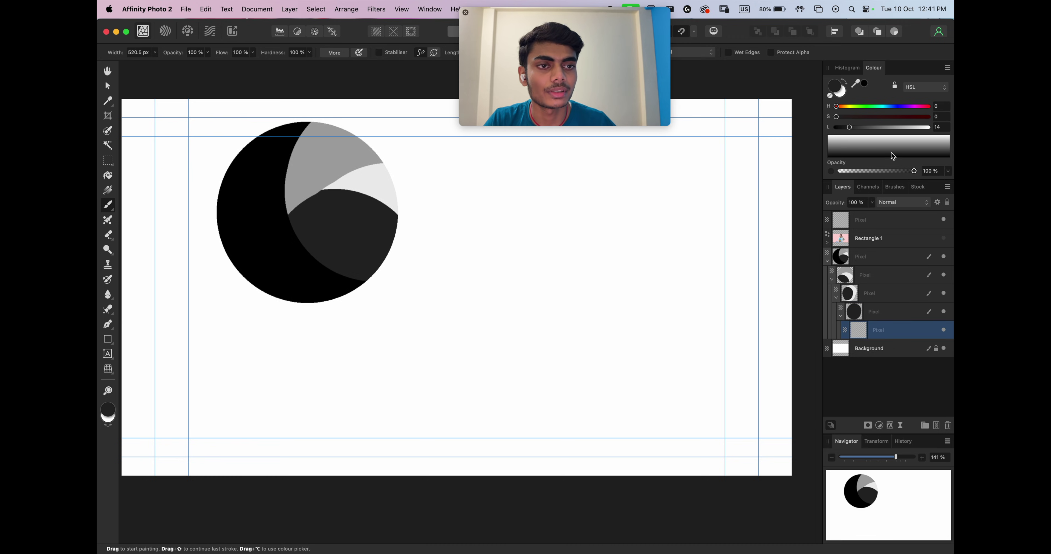
left_click(892, 127)
left_click_drag(435, 299, 426, 266)
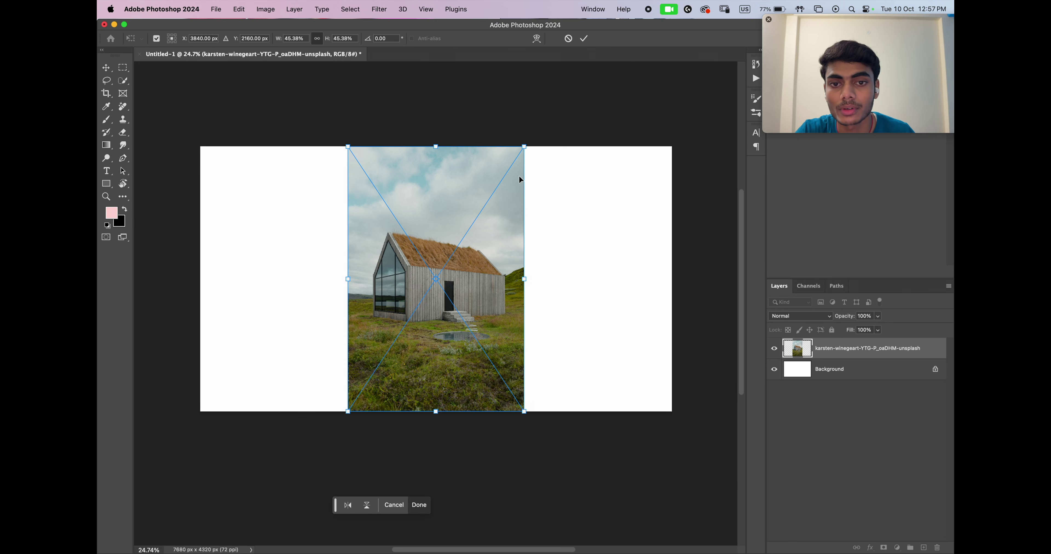
In Photoshop, scale the placed house photo proportionally until it covers the full canvas width, and apply the transform
left_click_drag(524, 146, 596, 39)
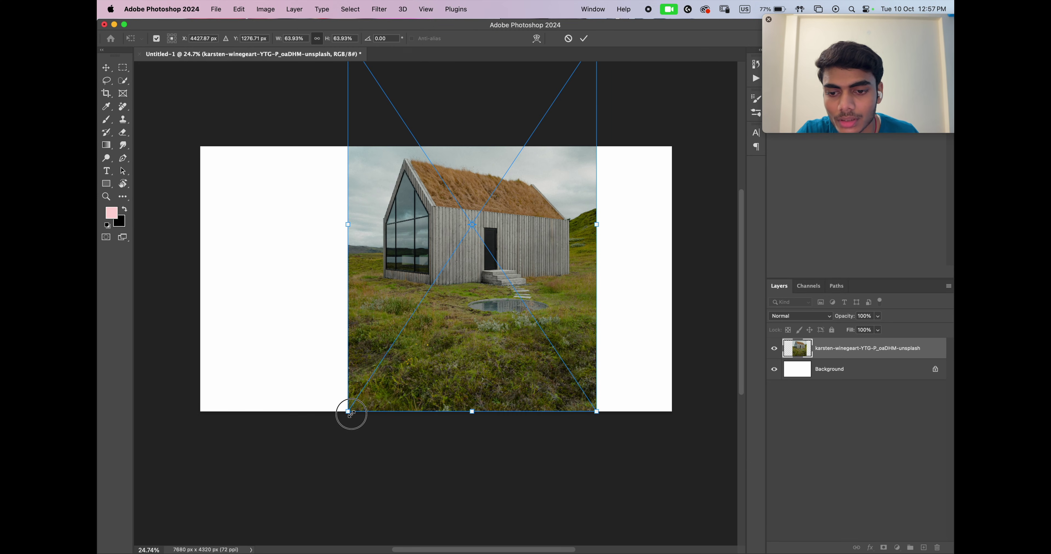
left_click_drag(349, 412, 206, 544)
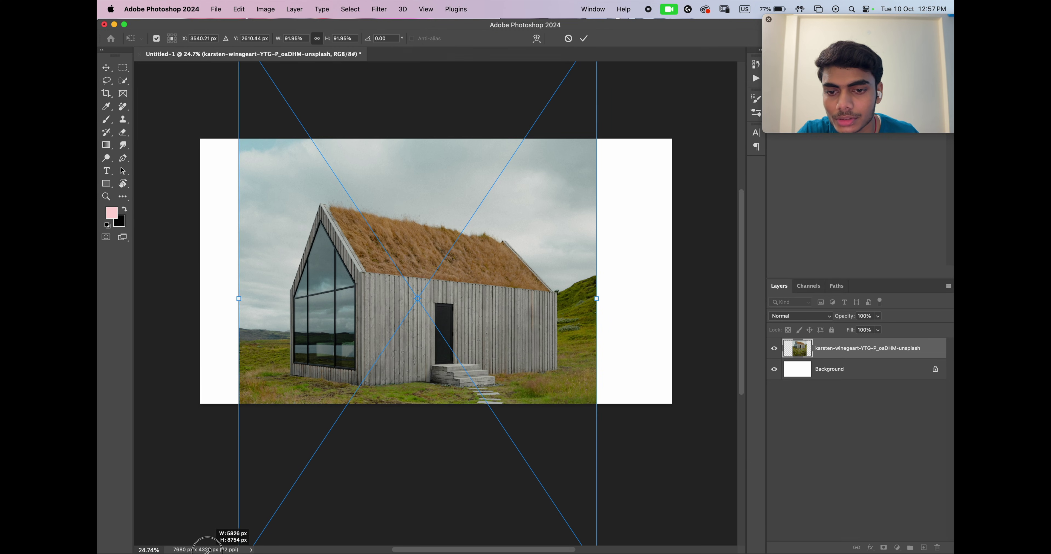
left_click_drag(206, 544, 196, 548)
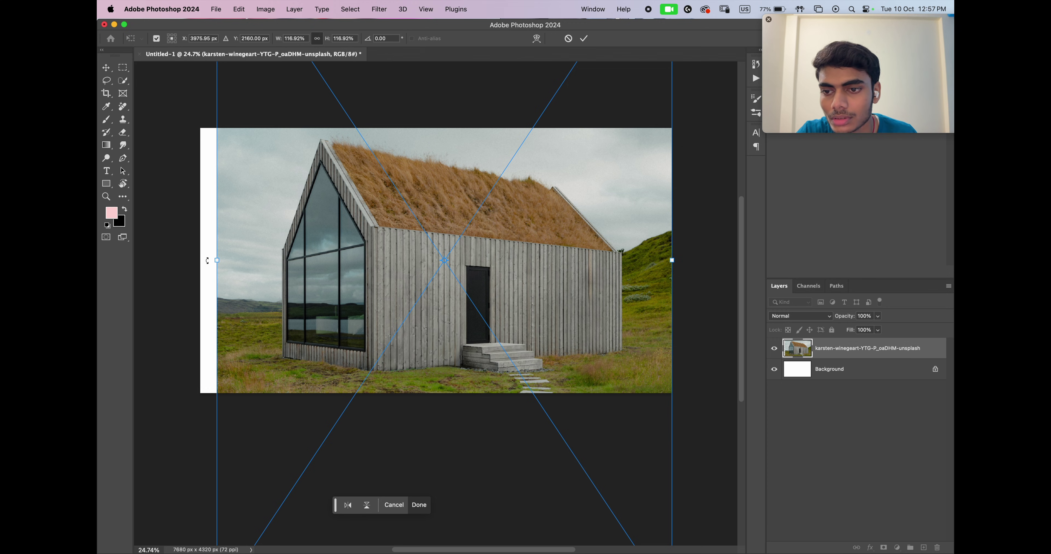
left_click_drag(207, 261, 197, 264)
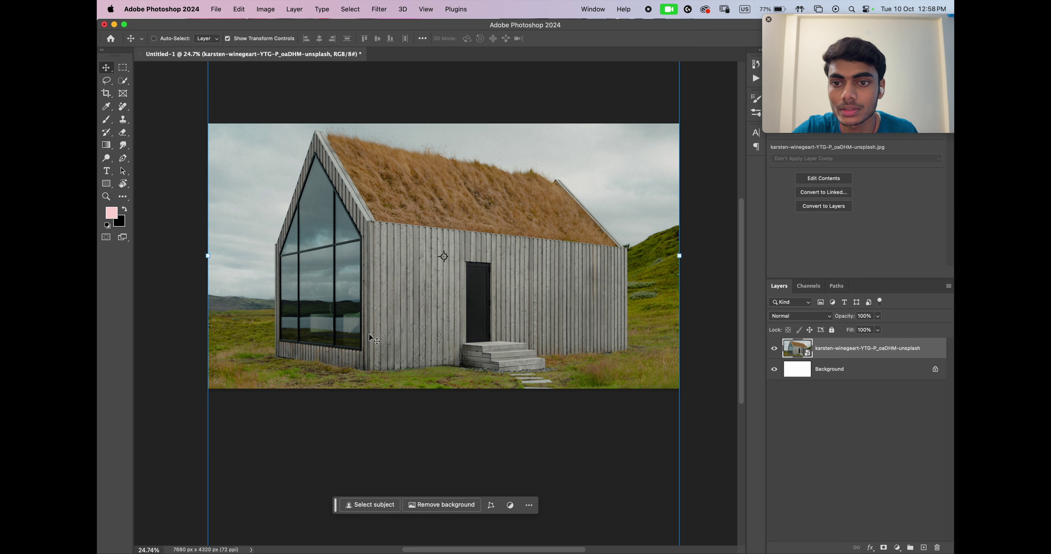
Lasso the house with the grass below it and turn the selection into a layer mask that hides the sky and hills
mouse_move(199, 310)
left_mouse_down()
mouse_move(279, 313)
mouse_move(274, 254)
mouse_move(330, 119)
mouse_move(314, 134)
mouse_move(627, 247)
mouse_move(633, 377)
mouse_move(625, 350)
mouse_move(587, 392)
left_mouse_up()
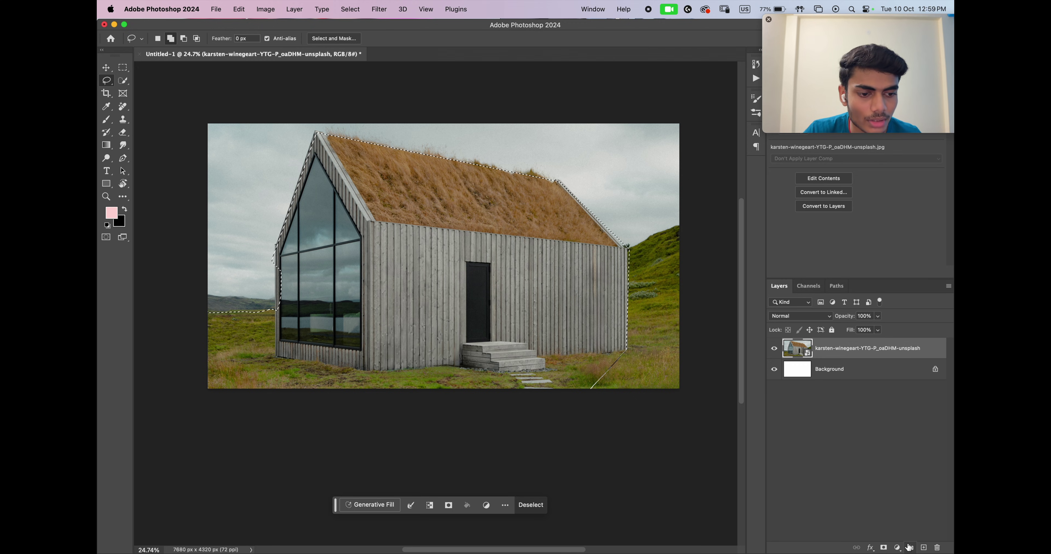
left_click(883, 548)
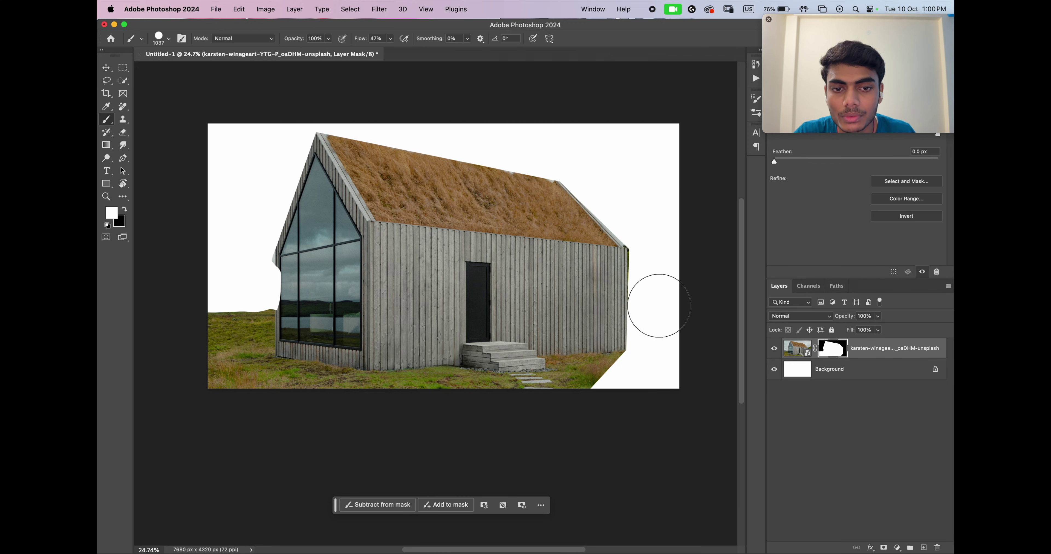
mouse_move(629, 271)
left_mouse_down()
mouse_move(614, 308)
mouse_move(653, 318)
mouse_move(620, 371)
left_mouse_up()
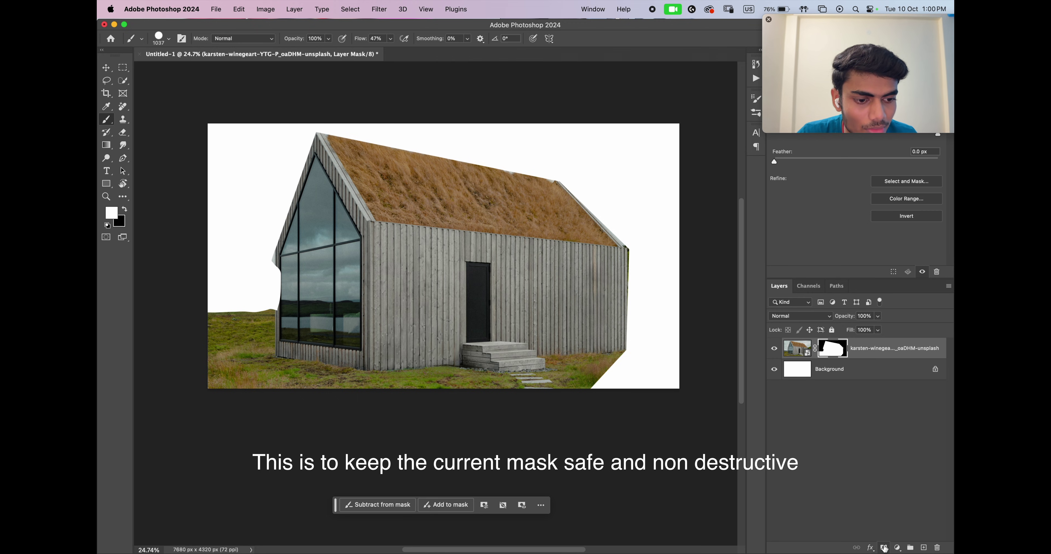
Add a second mask to the house layer, try painting white to the right of the house, and undo the strokes
left_click(883, 548)
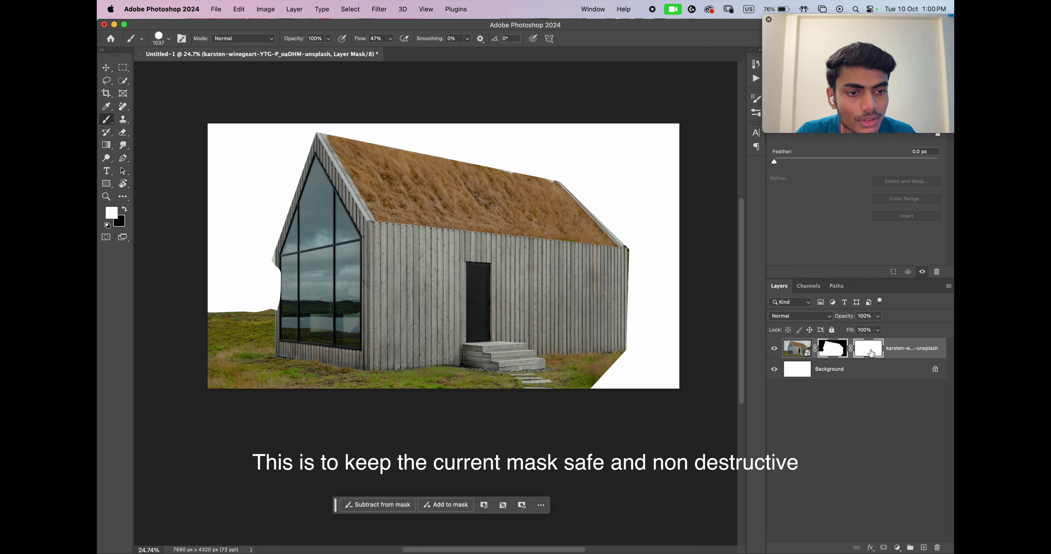
left_click(832, 350)
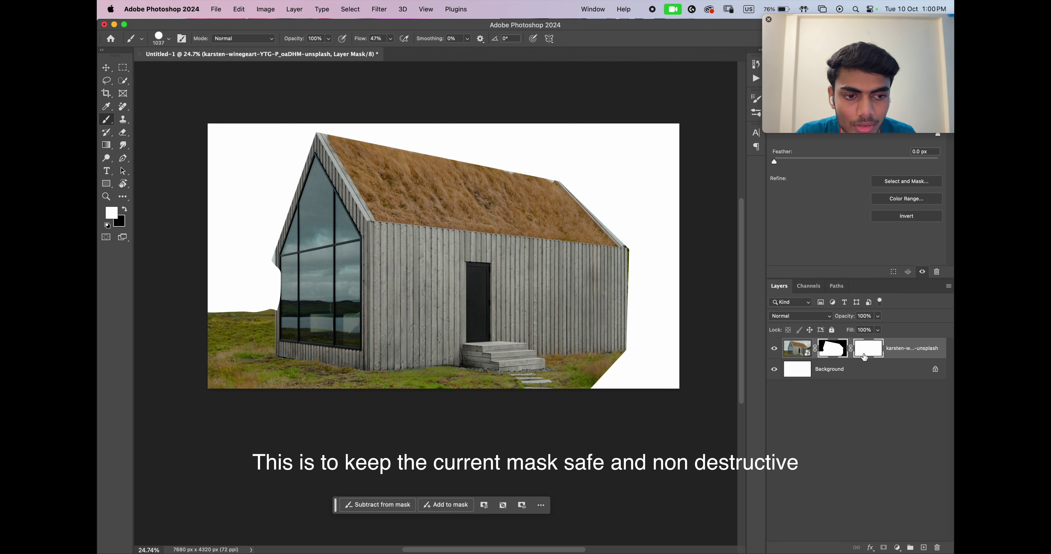
left_click(865, 354)
mouse_move(618, 295)
left_mouse_down()
mouse_move(661, 250)
mouse_move(699, 347)
left_mouse_up()
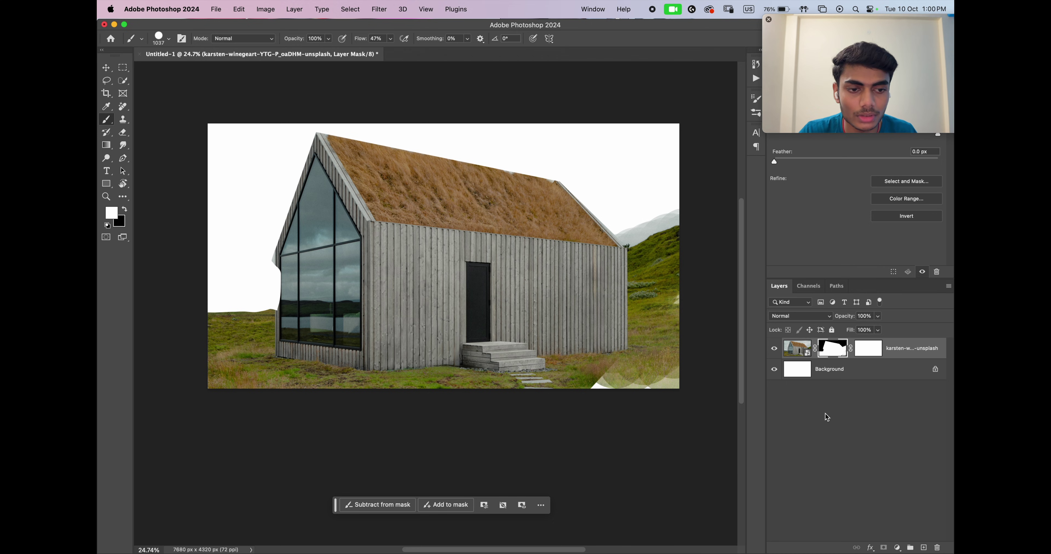
key("super+z")
Group the house layer, add a mask to the group, and try painting black over the house before undoing the stroke
left_click(910, 548)
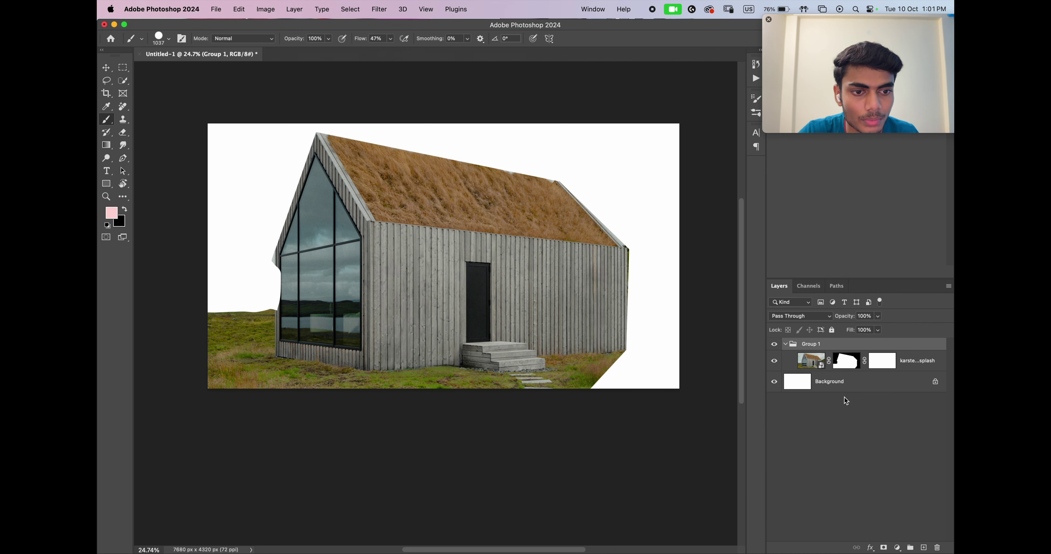
left_click(884, 548)
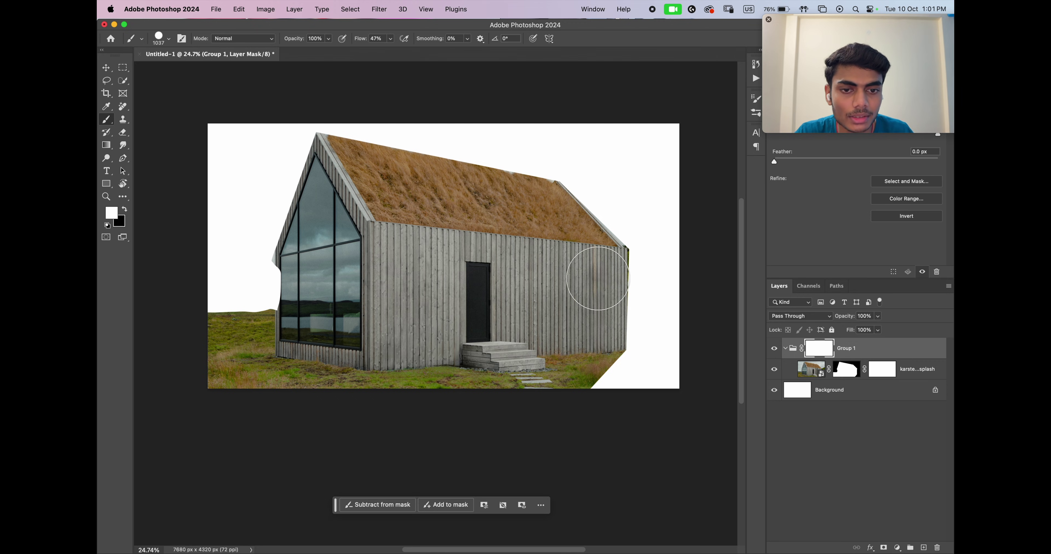
key("x")
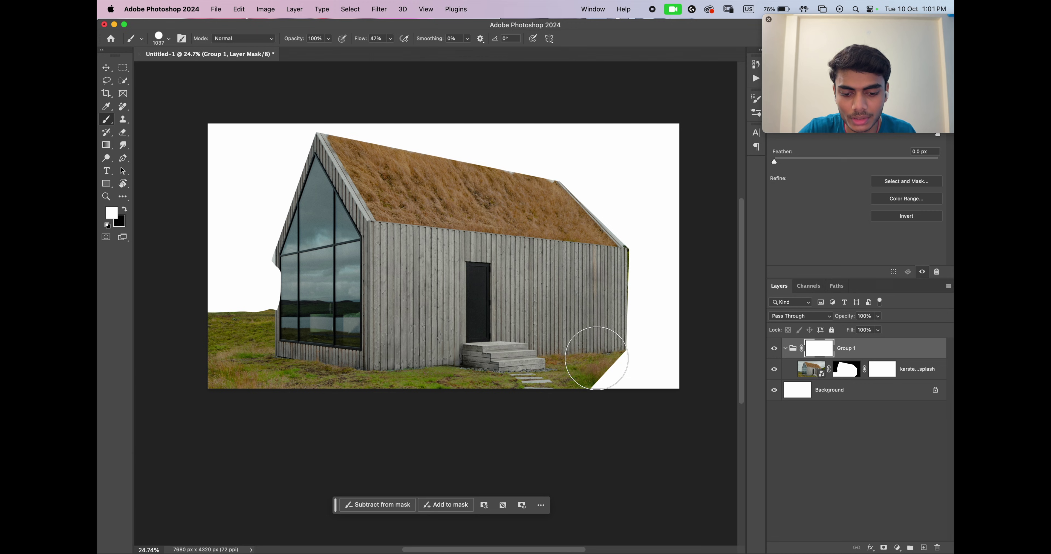
mouse_move(598, 347)
left_mouse_down()
mouse_move(567, 312)
mouse_move(633, 308)
mouse_move(548, 291)
mouse_move(457, 144)
mouse_move(428, 156)
mouse_move(497, 156)
mouse_move(541, 173)
mouse_move(619, 338)
left_mouse_up()
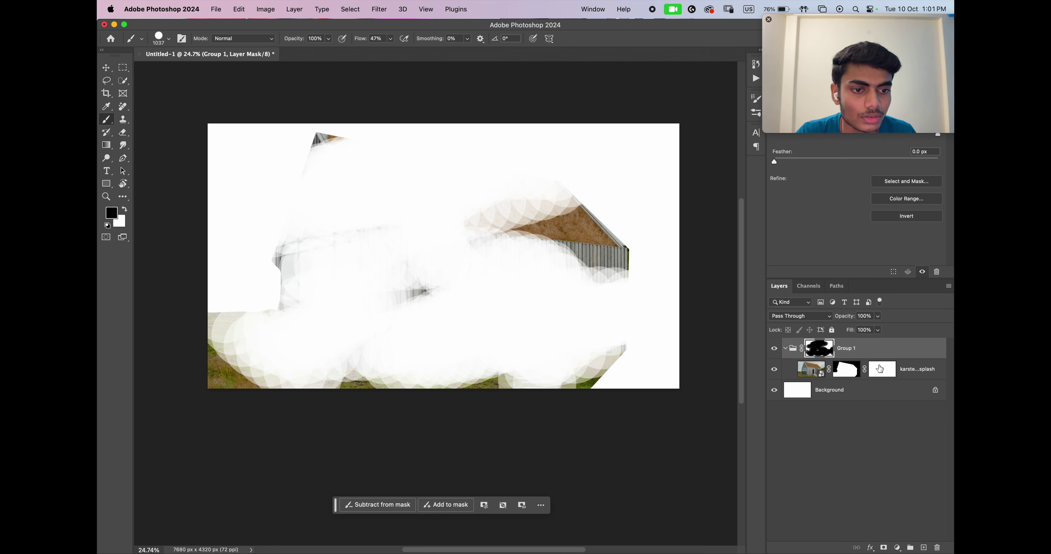
key("super+z")
Paint black on the group's mask to hide the grass at the lower left, undoing the dab over the door
mouse_move(261, 355)
left_mouse_down()
mouse_move(221, 316)
mouse_move(220, 380)
mouse_move(230, 368)
mouse_move(485, 377)
left_mouse_up()
mouse_move(501, 326)
left_mouse_down()
mouse_move(477, 318)
mouse_move(481, 284)
mouse_move(480, 301)
left_mouse_up()
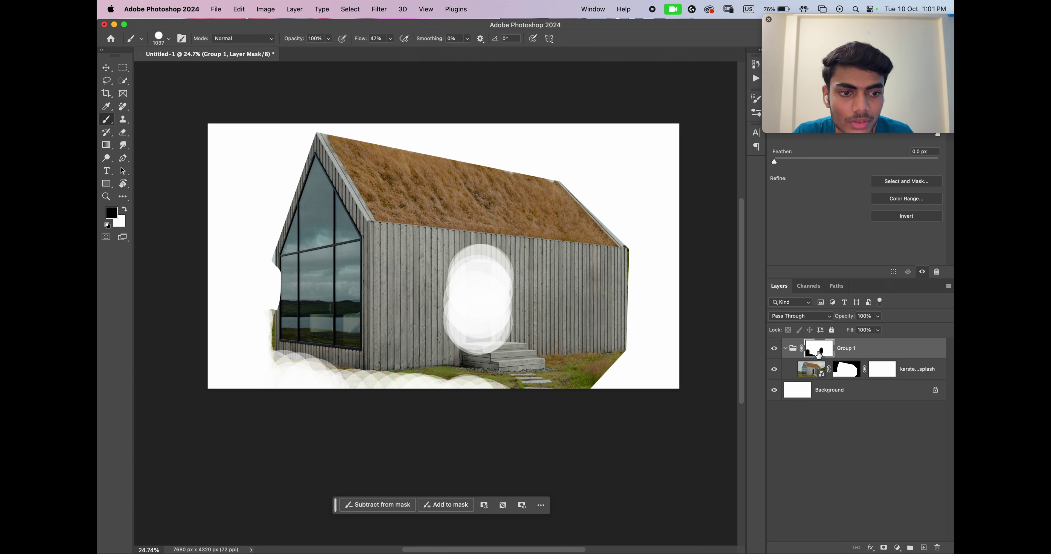
key("super+z")
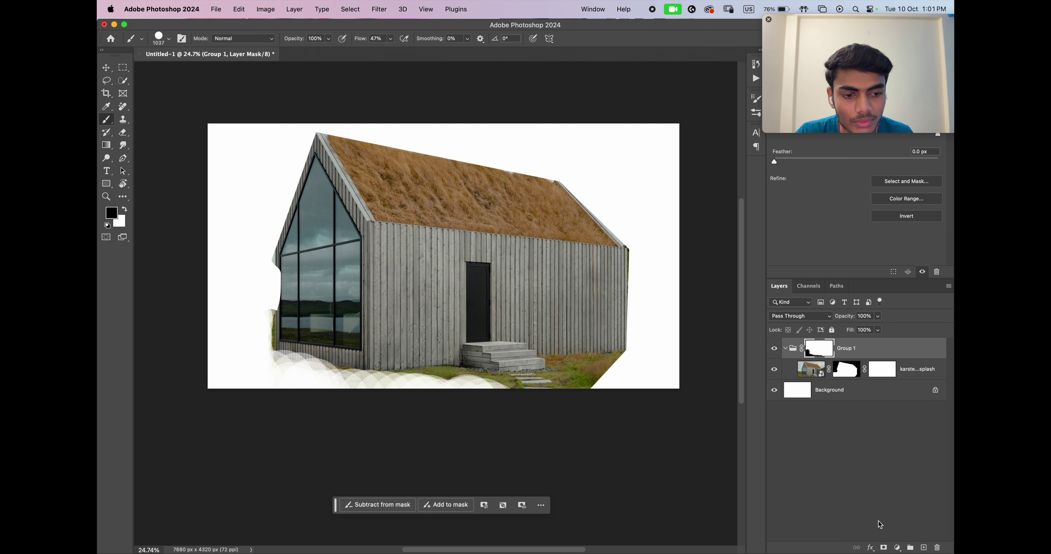
Try adding a second mask to Group 1 and painting black beside the door, and undo both
left_click(884, 548)
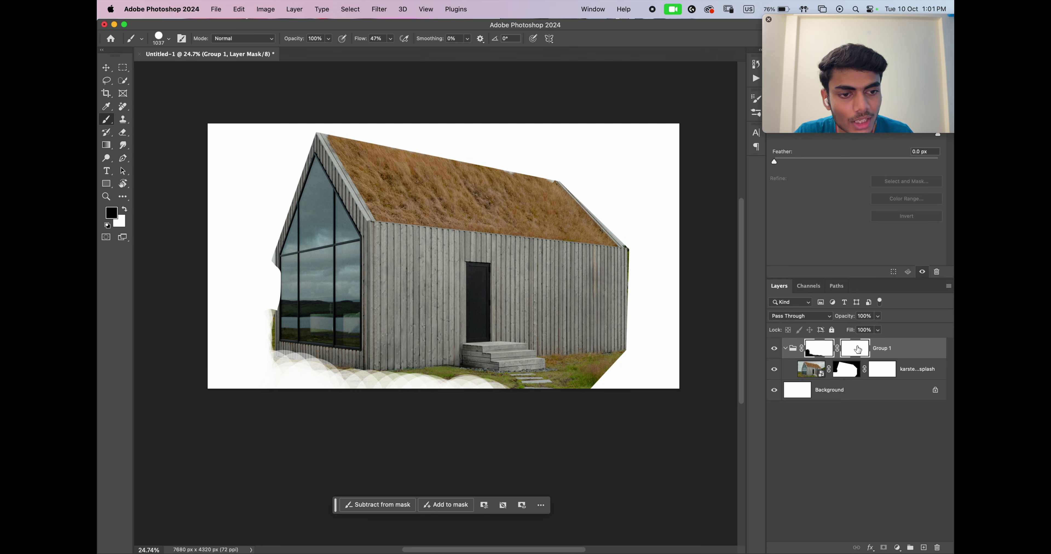
mouse_move(530, 286)
left_mouse_down()
mouse_move(506, 303)
mouse_move(526, 310)
left_mouse_up()
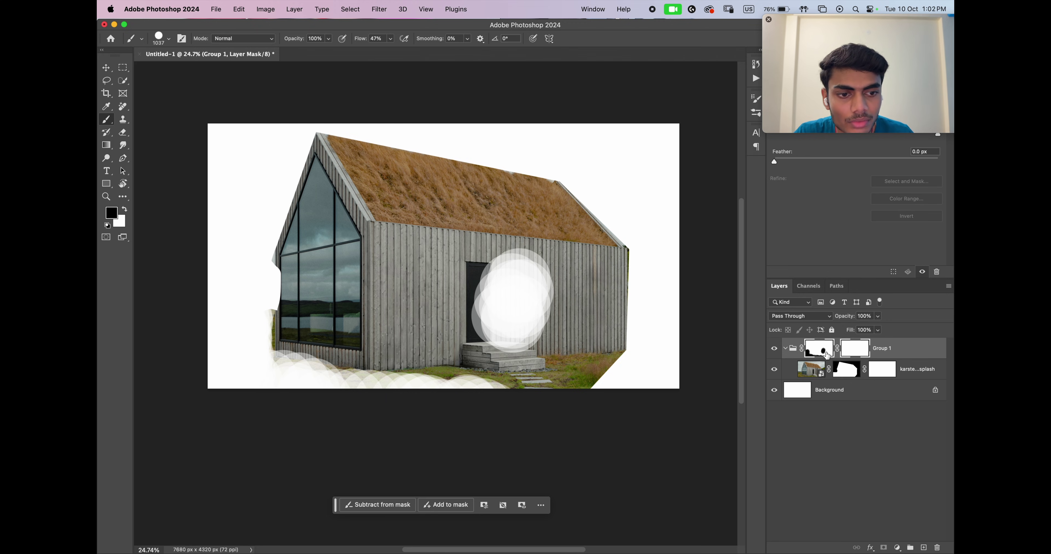
key("super+z")
key("super+z")
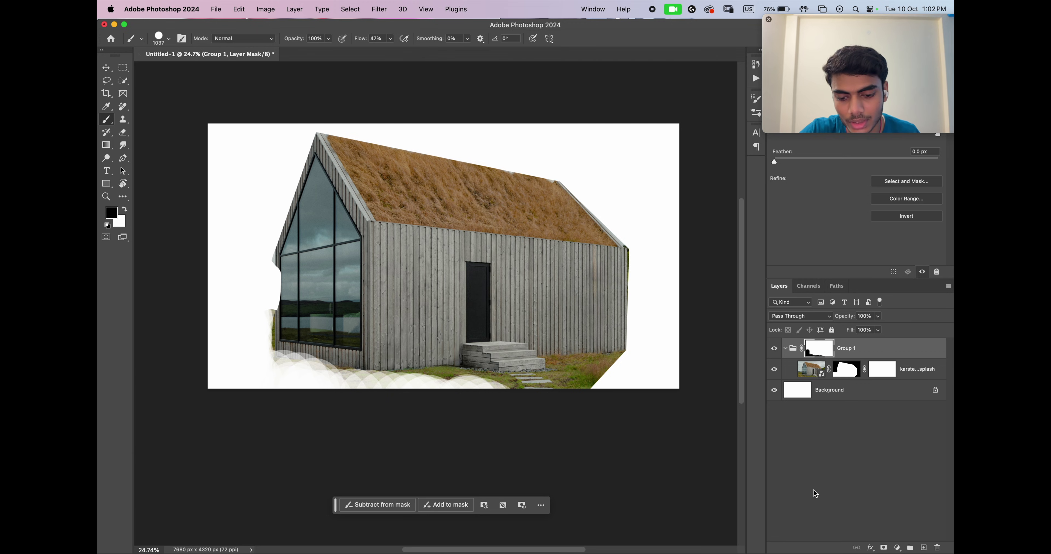
Enclose Group 1 in a new group, add a mask to it, and paint black over the door
key("super+g")
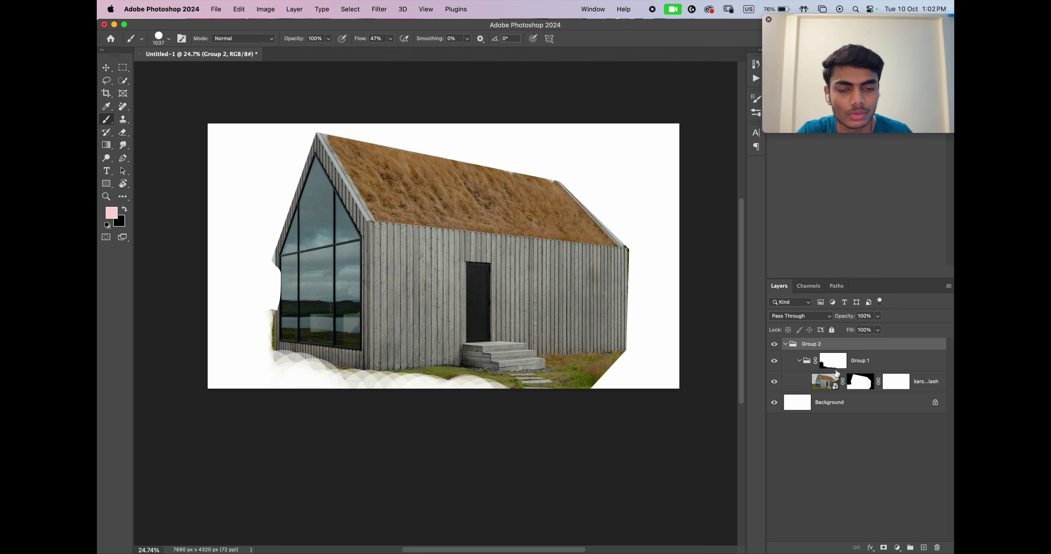
left_click(883, 548)
left_click(481, 316)
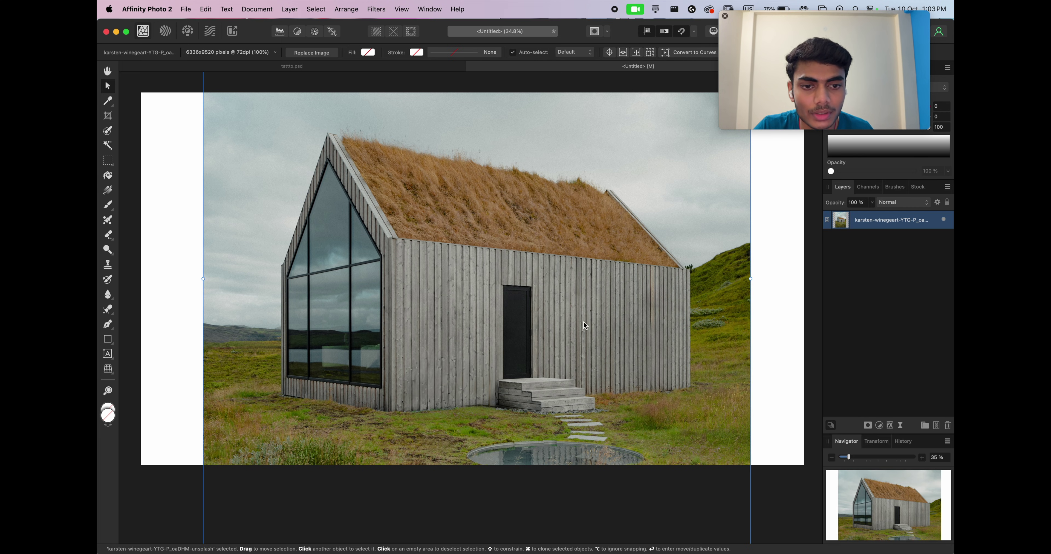
Outline the house and its foreground with a freehand selection and mask the photo to that outline
left_click_drag(584, 326, 579, 316)
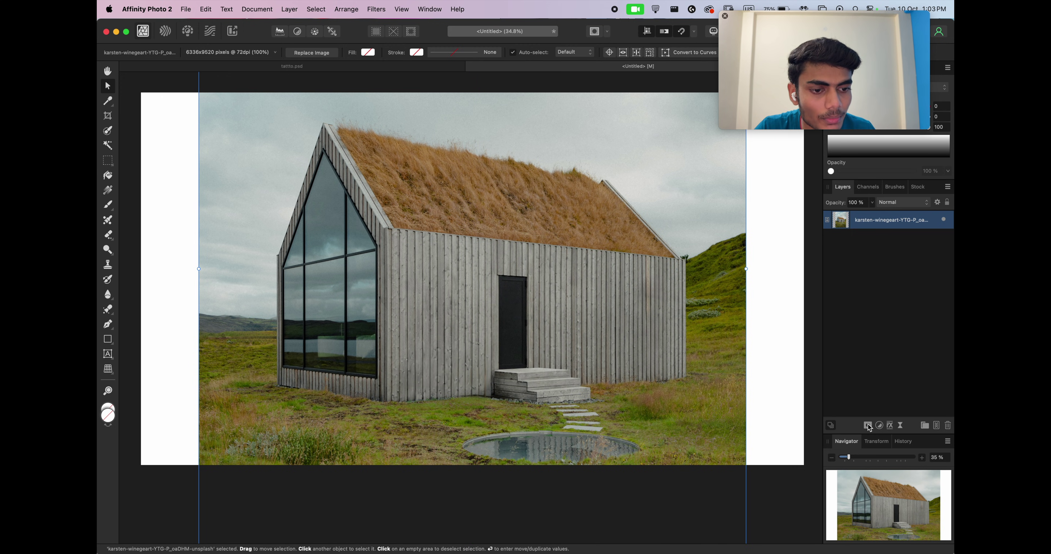
key("l")
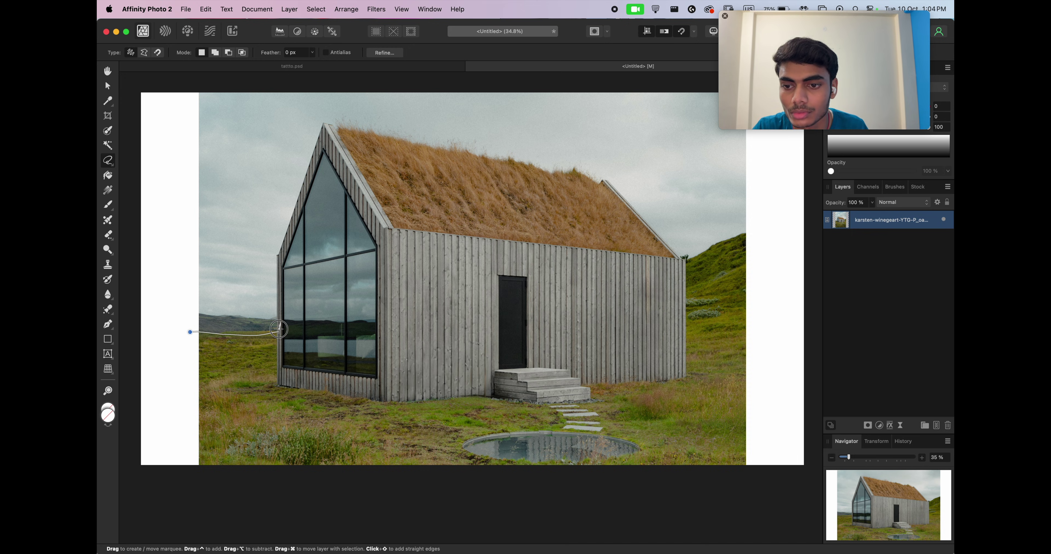
mouse_move(278, 269)
left_mouse_down()
mouse_move(325, 125)
mouse_move(623, 227)
left_mouse_up()
mouse_move(681, 286)
left_mouse_down()
mouse_move(640, 497)
mouse_move(133, 483)
mouse_move(191, 332)
left_mouse_up()
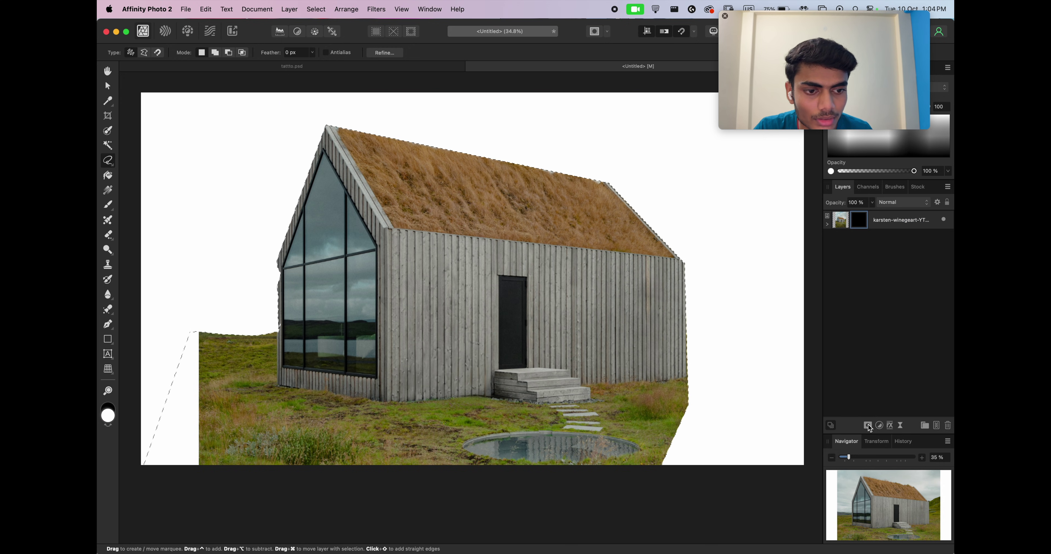
left_click(868, 425)
key("super+d")
Try revealing the hill to the right of the house by painting white on the photo's mask, and hide it again
key("b")
left_click_drag(773, 279, 740, 351)
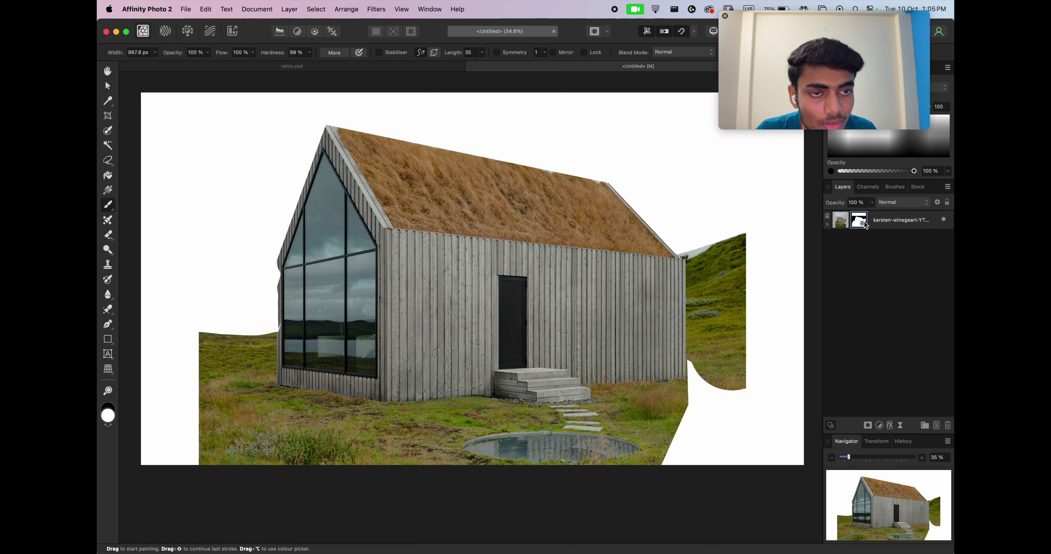
left_click_drag(805, 265, 734, 339)
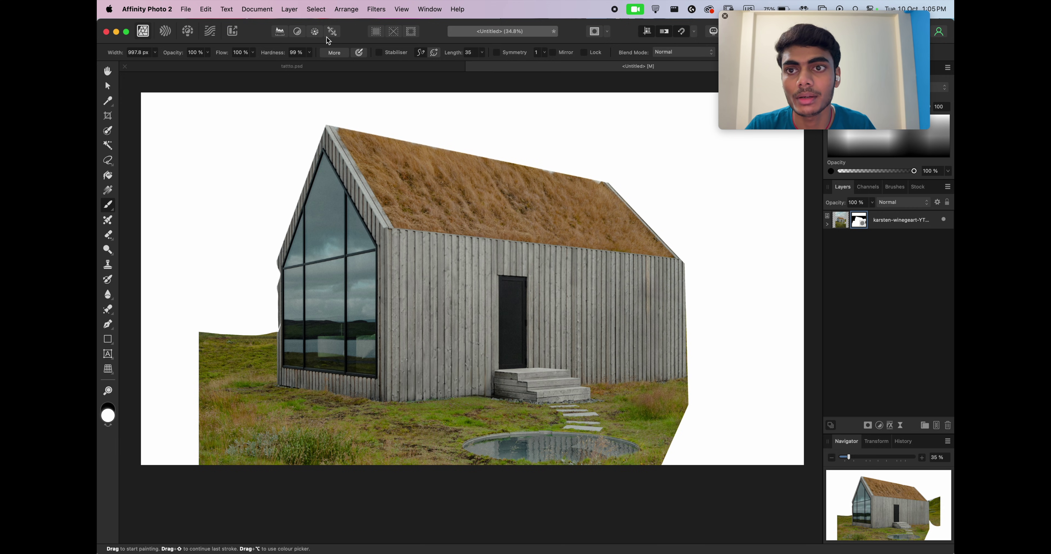
Add a compound mask holding the outline mask and a new mask, and paint white on the new mask over the hill
left_click(324, 7)
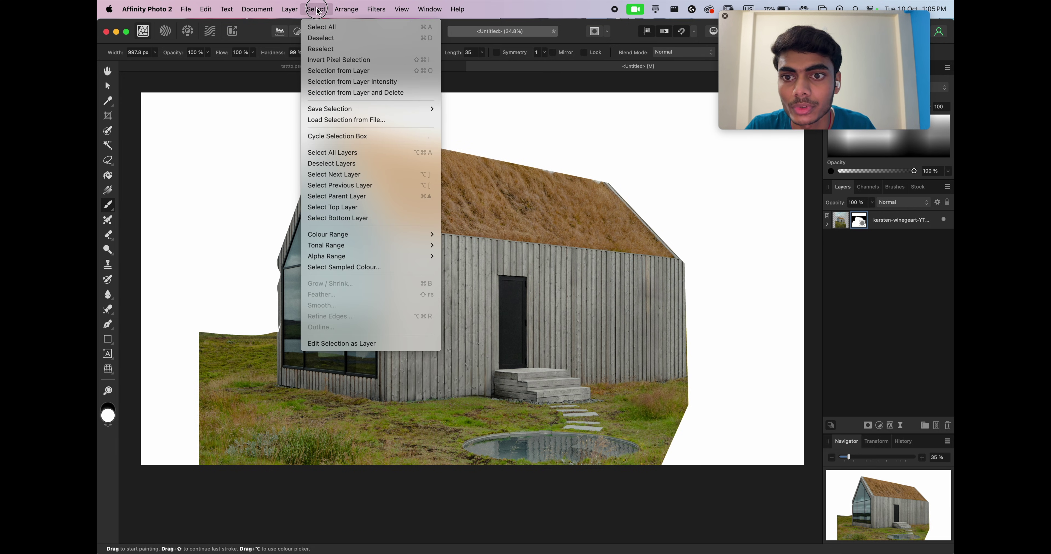
left_click(328, 190)
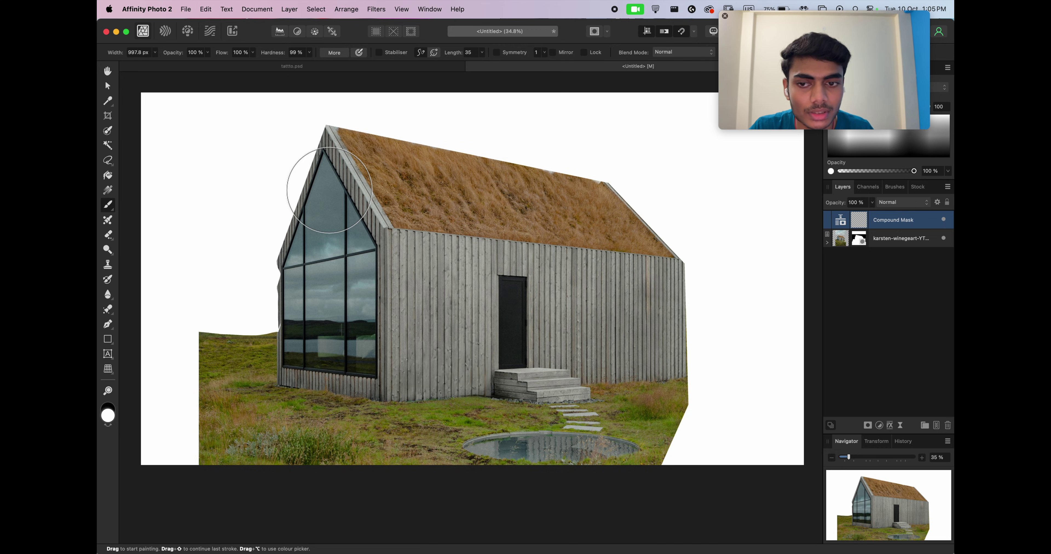
left_click_drag(876, 223, 880, 257)
key("i")
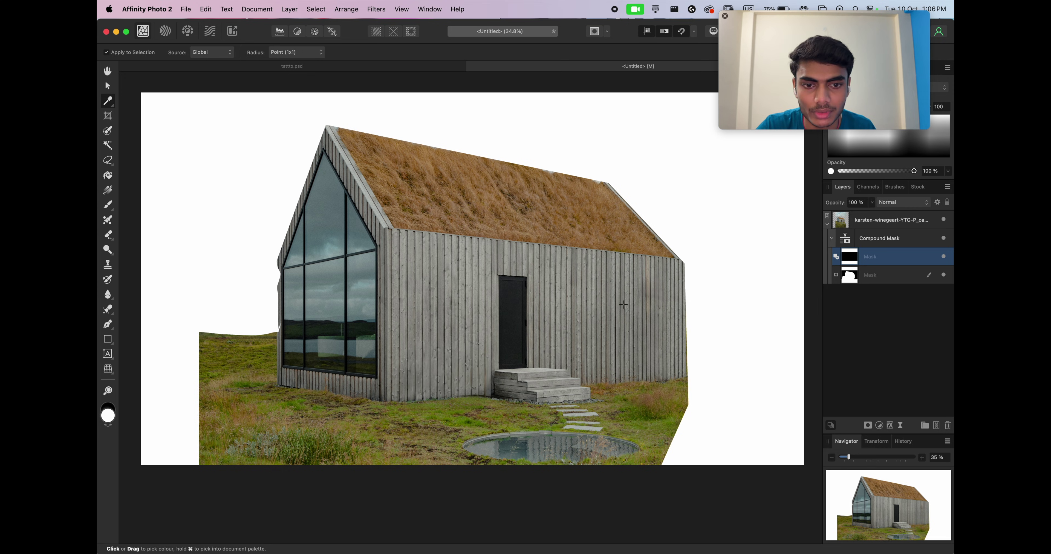
key("b")
mouse_move(694, 305)
left_mouse_down()
mouse_move(726, 316)
mouse_move(730, 367)
left_mouse_up()
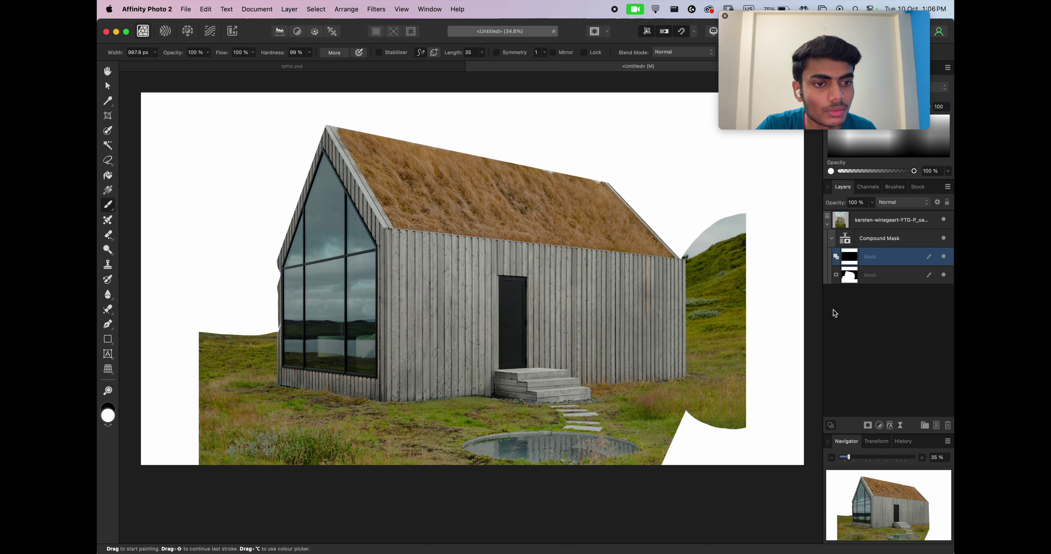
Toggle the visibility of the new mask in the compound mask and try the Subtract mode on it
left_click(943, 257)
left_click(944, 258)
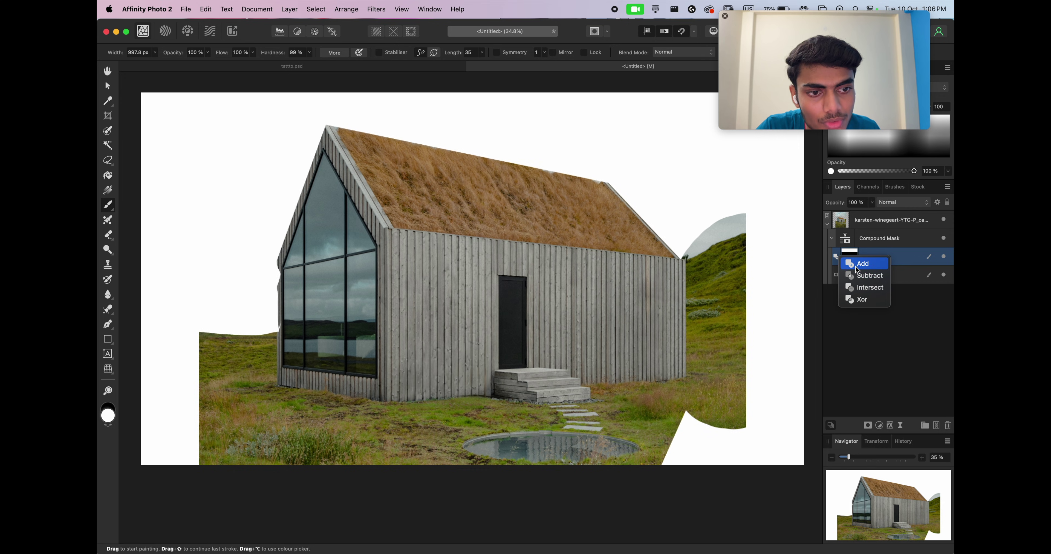
left_click(859, 275)
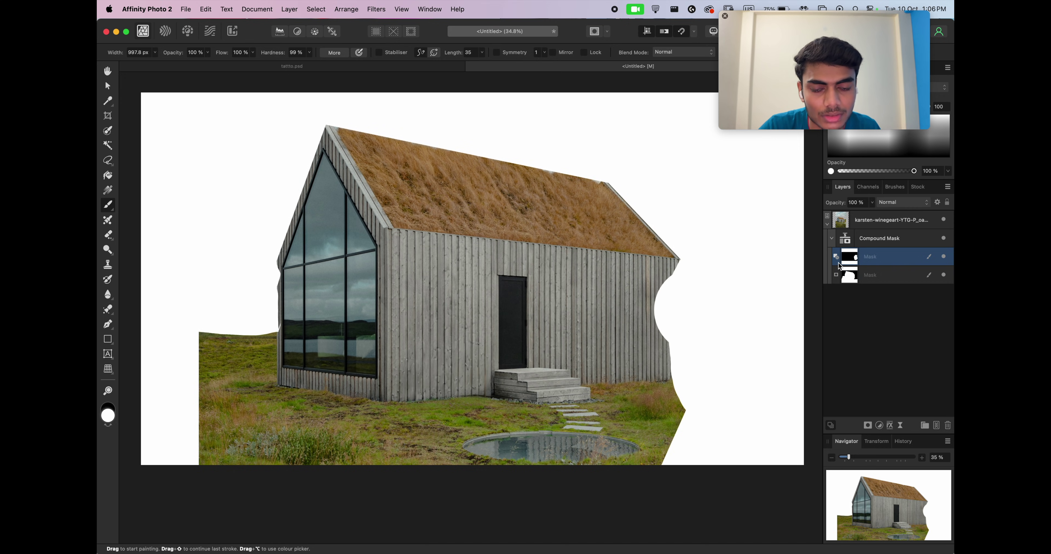
left_click(831, 238)
left_click(883, 242)
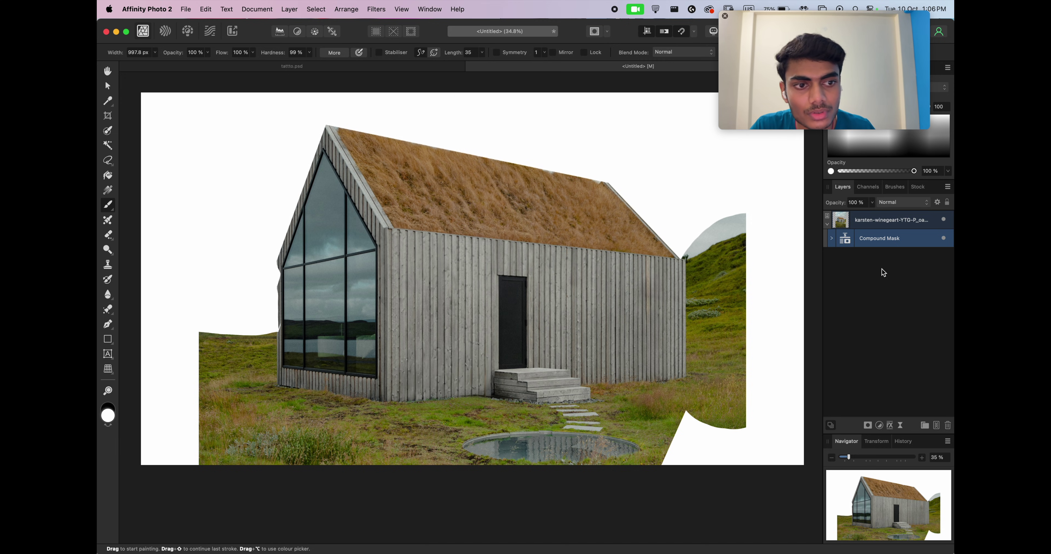
Hide the compound mask and apply a live Luminosity Range mask with a descending curve directly to the photo
left_click(943, 238)
left_click(289, 9)
mouse_move(424, 202)
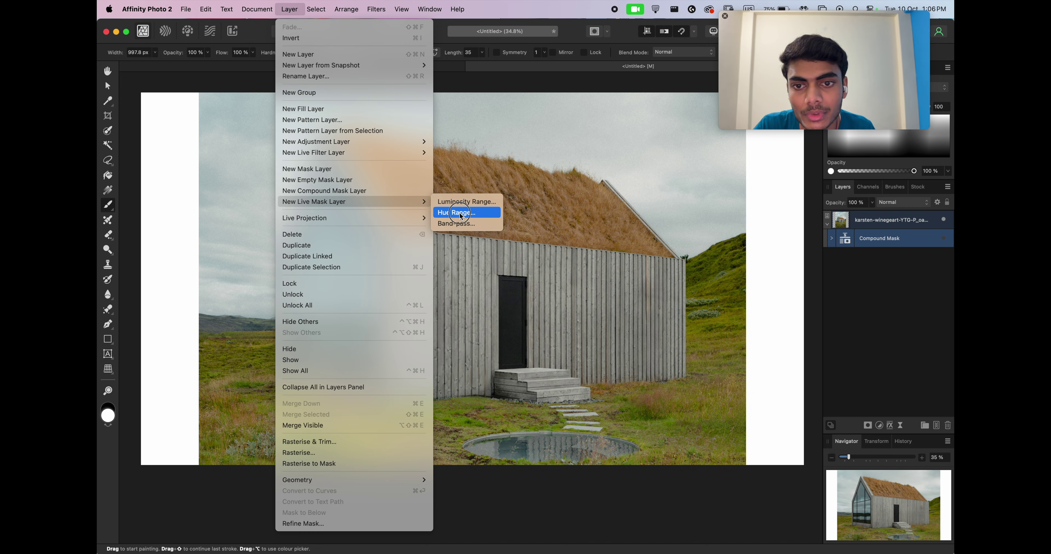
left_click(465, 201)
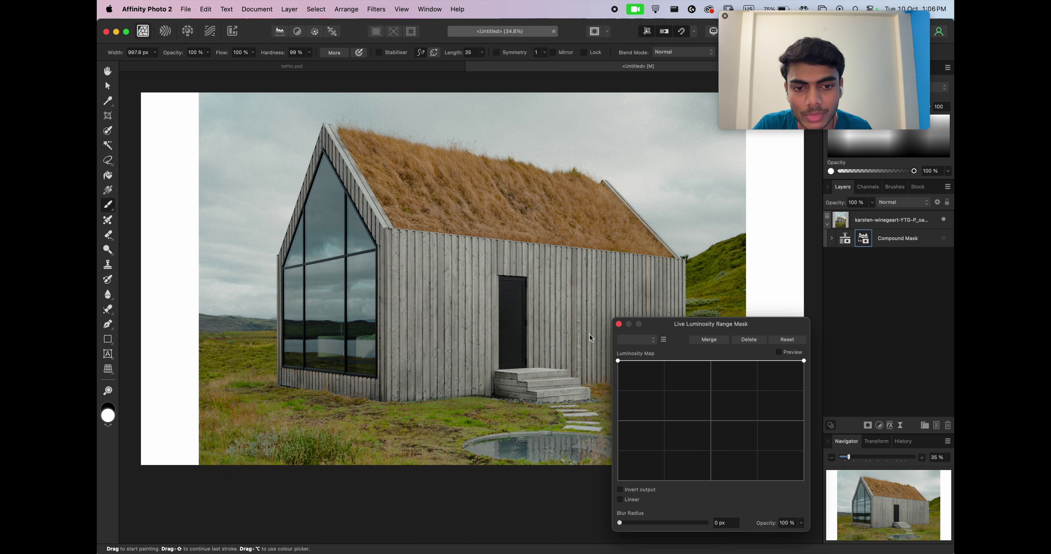
left_click_drag(803, 361, 791, 480)
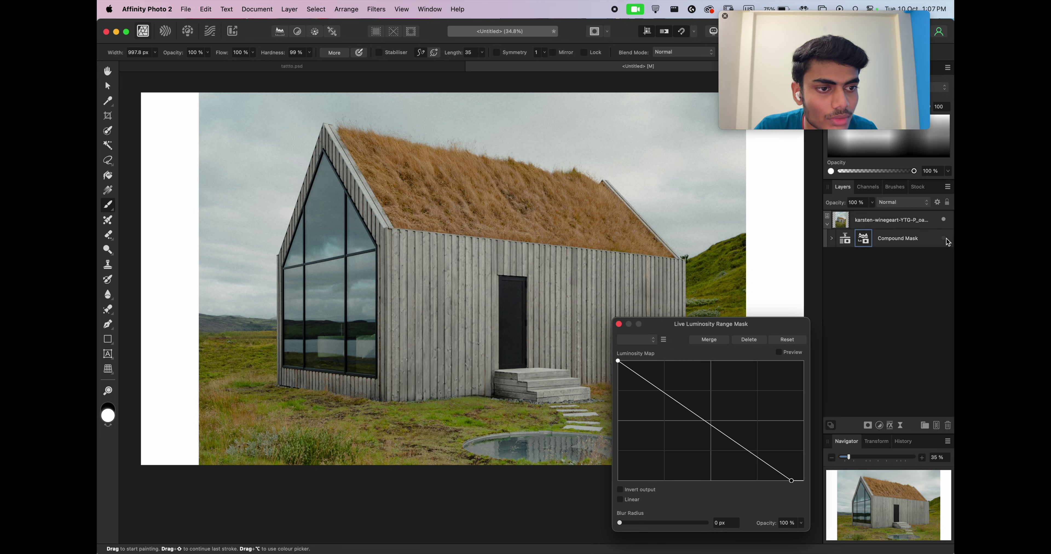
left_click(831, 238)
left_click_drag(881, 257, 902, 244)
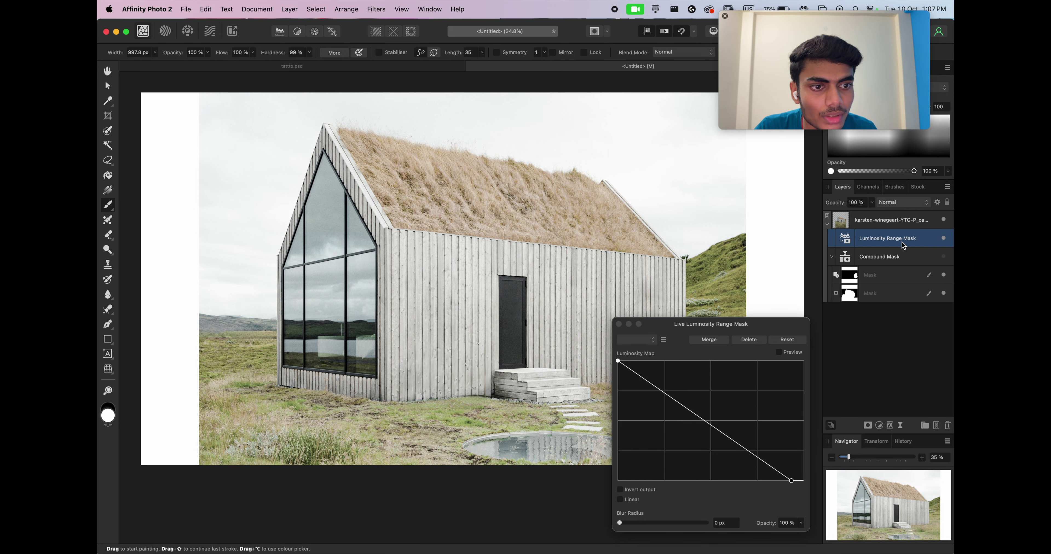
Preview the luminosity range mask and reshape its curve into a steep drop in the highlights to mask out the sky
left_click(831, 258)
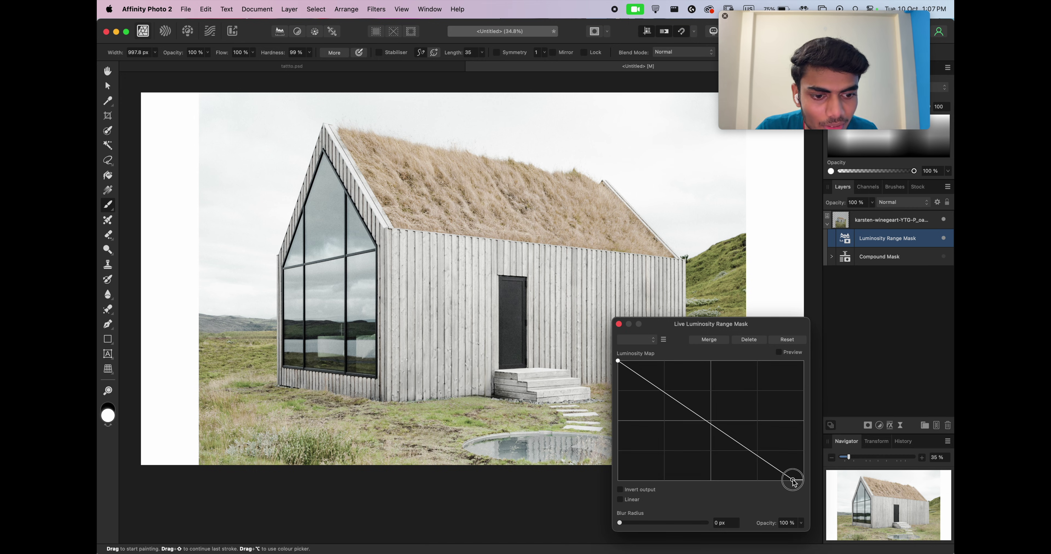
left_click_drag(792, 480, 817, 485)
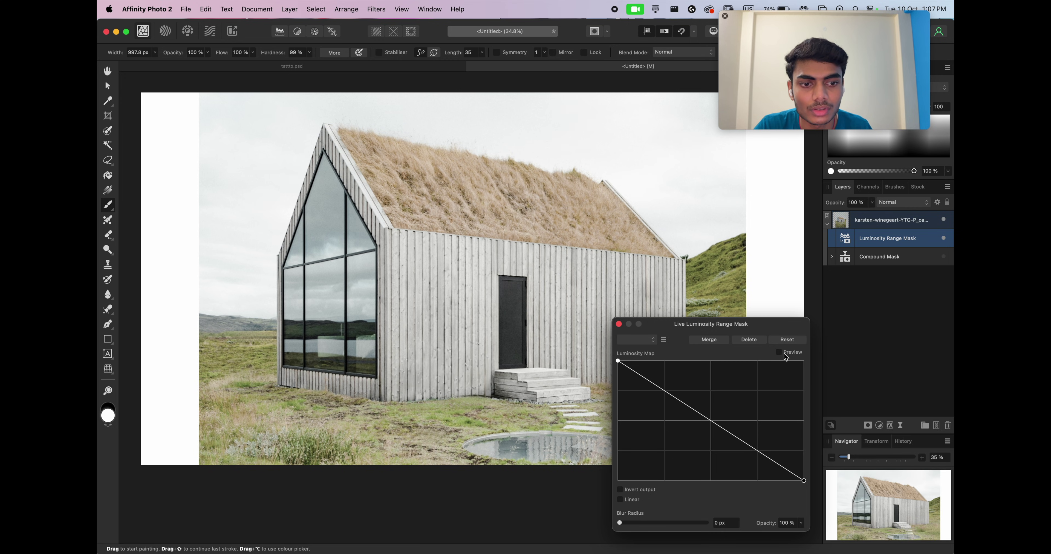
left_click(783, 354)
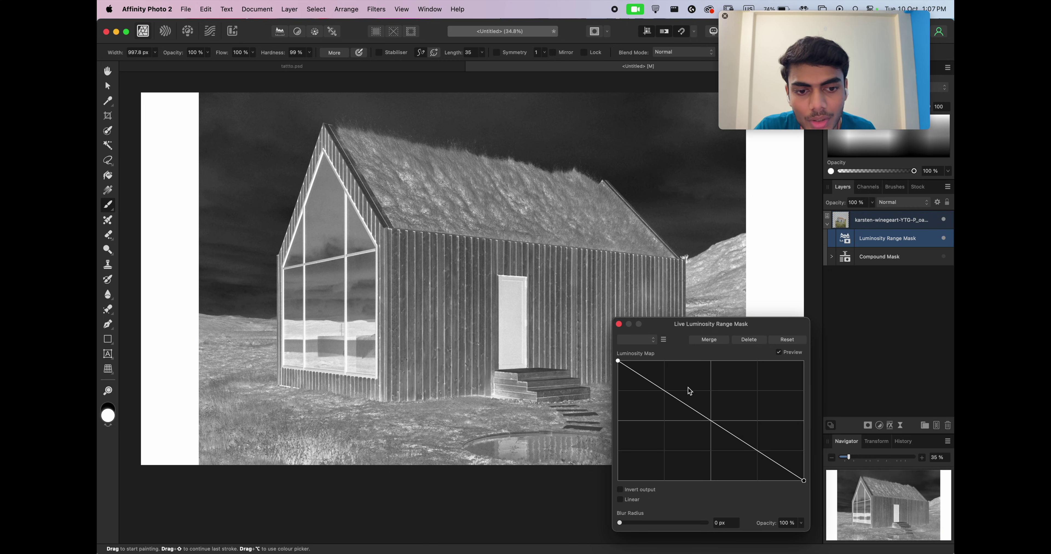
left_click_drag(677, 401, 715, 362)
left_click_drag(760, 416, 744, 481)
left_click_drag(715, 362, 736, 362)
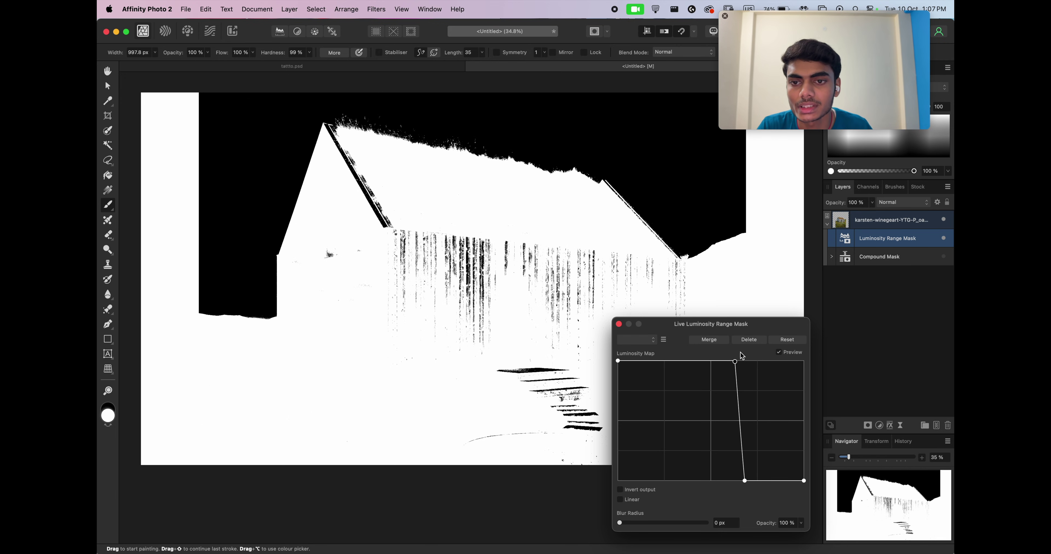
left_click(892, 225)
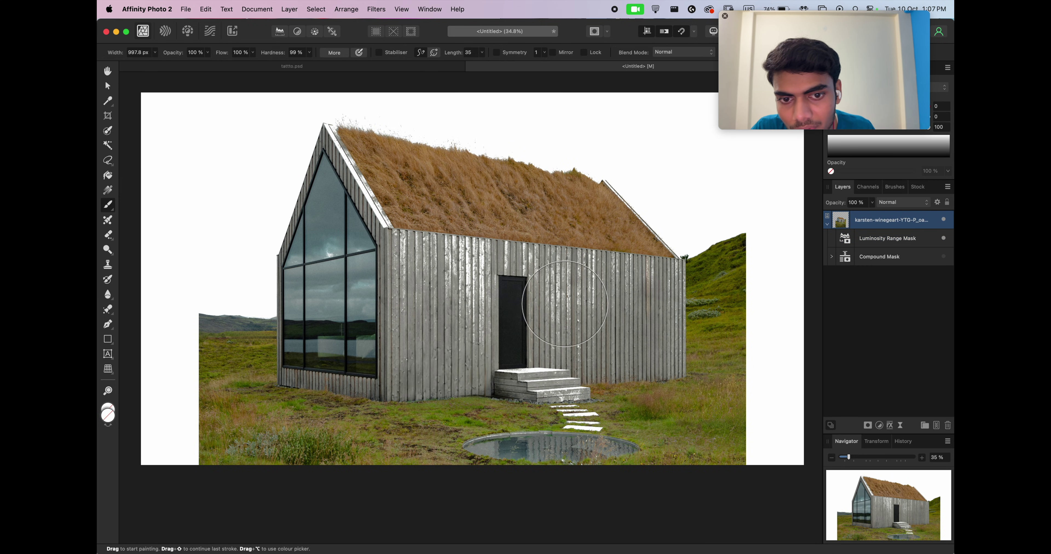
Nest the luminosity range mask and a new mask inside the compound mask, and paint white across the house on the new mask
left_click(831, 257)
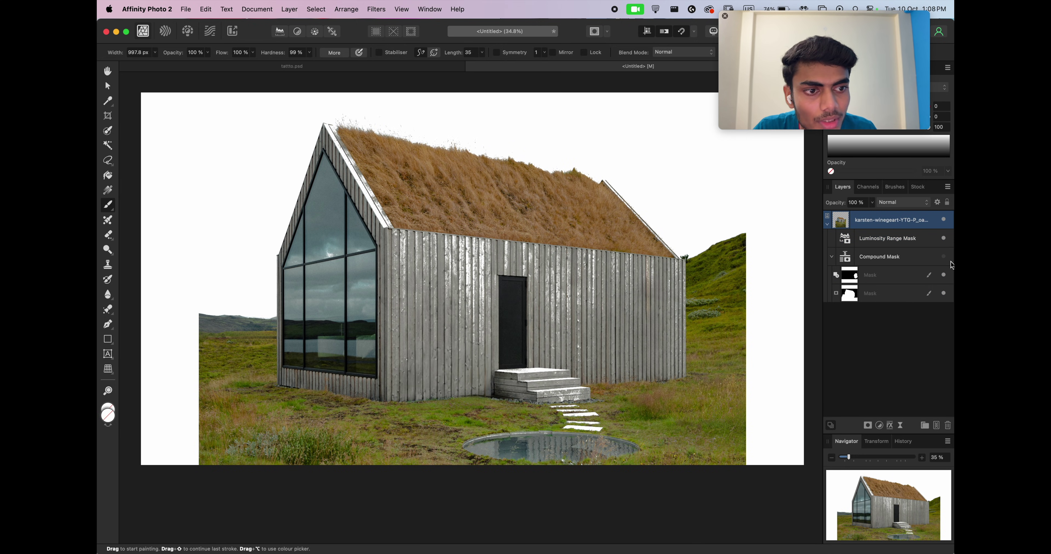
left_click_drag(905, 244, 869, 257)
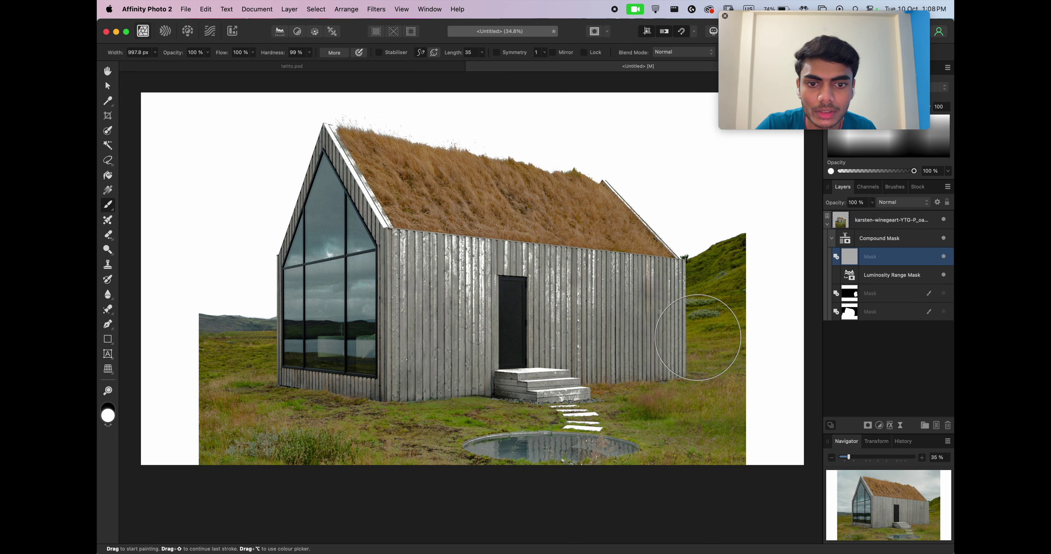
mouse_move(603, 343)
left_mouse_down()
mouse_move(515, 337)
mouse_move(429, 232)
mouse_move(370, 196)
left_mouse_up()
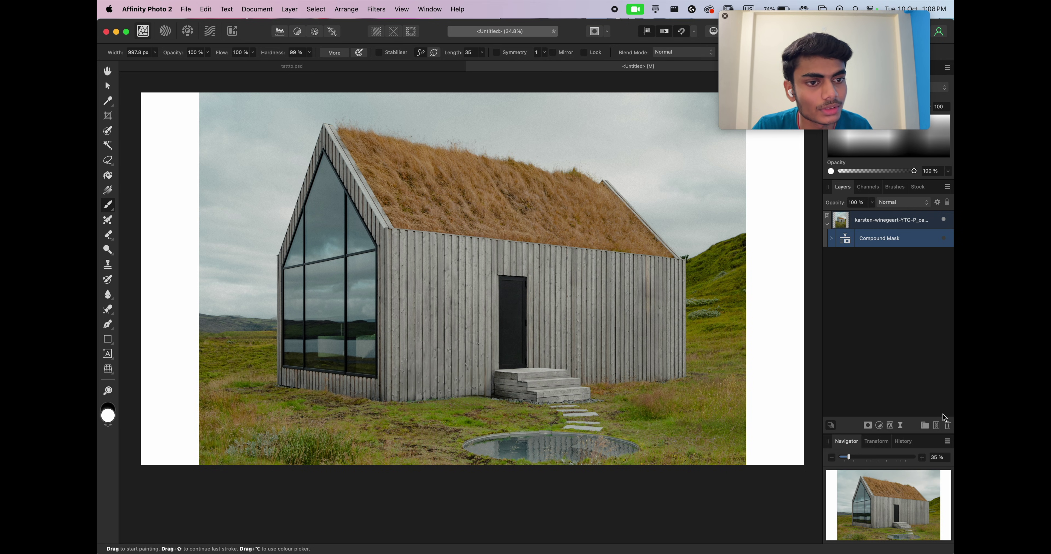
Move the outline mask out of the compound mask directly onto the photo and delete the compound mask
left_click(828, 239)
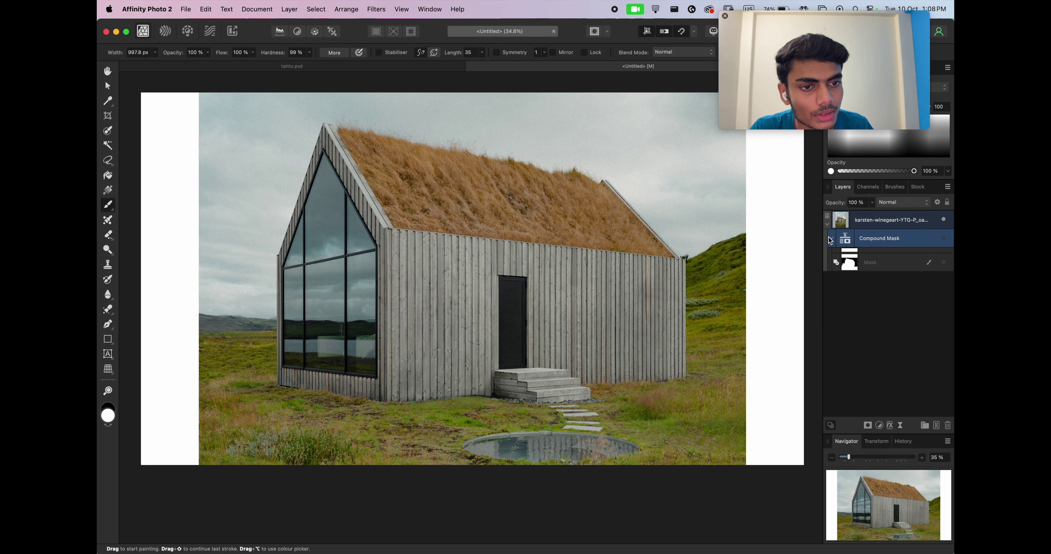
left_click(886, 312)
left_click_drag(914, 230, 914, 230)
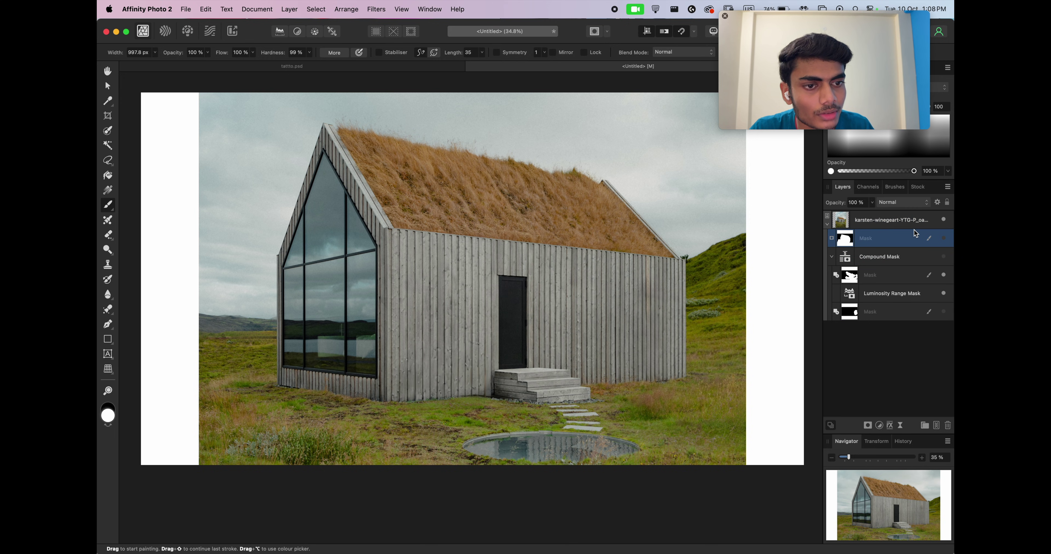
left_click(900, 259)
left_click(947, 426)
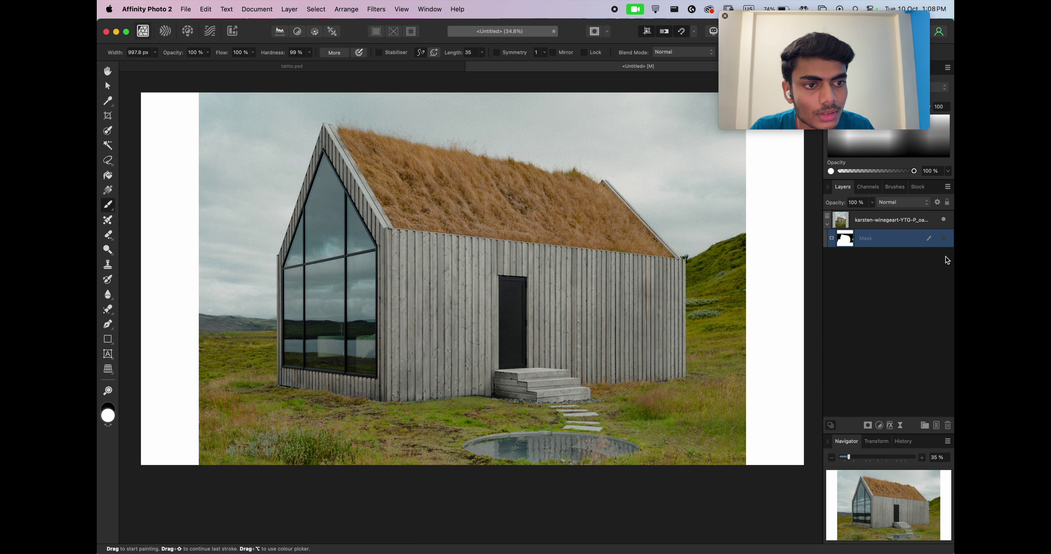
Show the outline mask and try a white dab on it at the house's right edge, undoing the dab
left_click(943, 238)
left_click(665, 307)
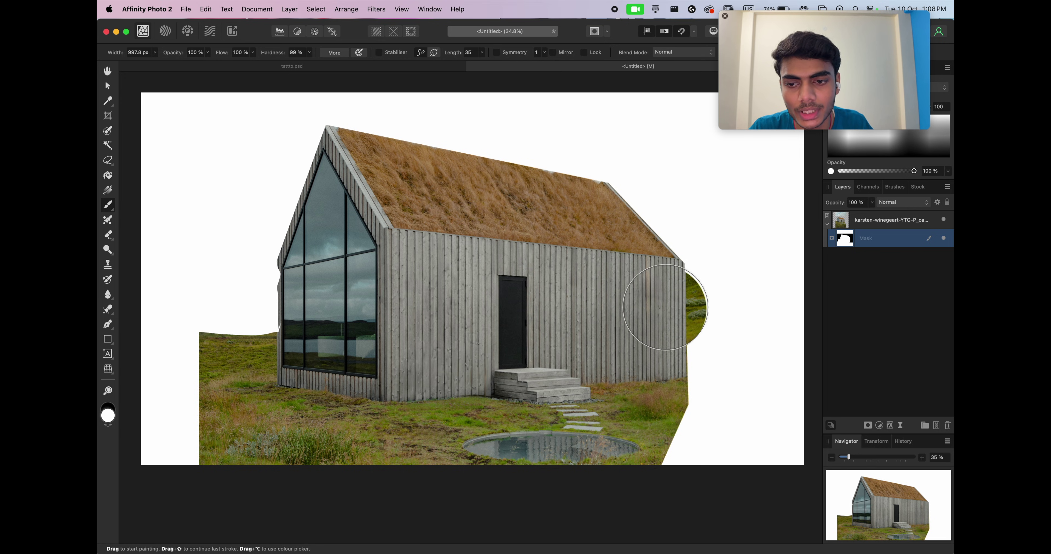
key("super+z")
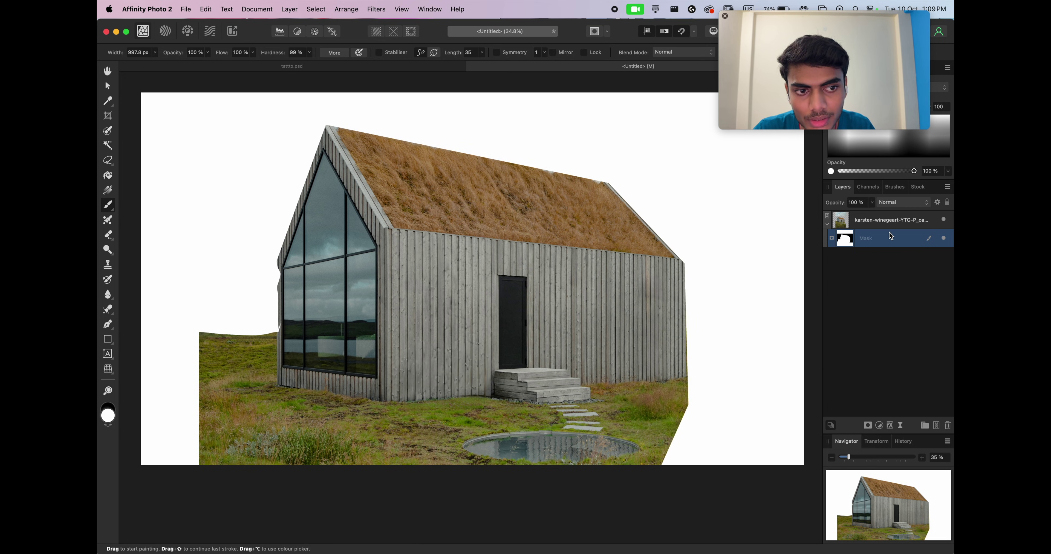
Add a second mask to the photo and paint black on it to hide the outer grass and the pond
left_click(868, 426)
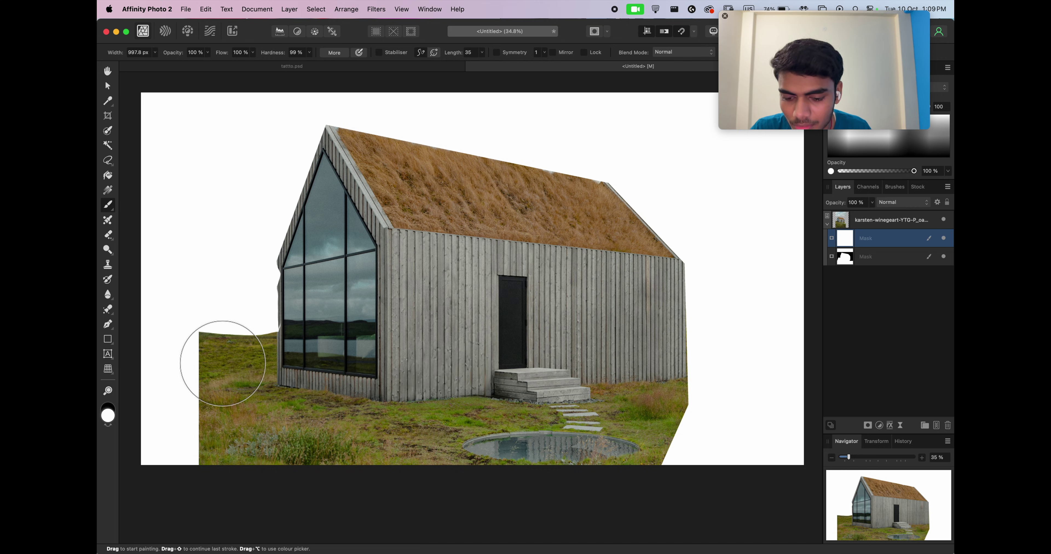
key("i")
key("b")
key("x")
mouse_move(218, 366)
left_mouse_down()
mouse_move(222, 354)
mouse_move(222, 443)
left_mouse_up()
left_click_drag(249, 448, 284, 442)
mouse_move(241, 489)
left_mouse_down()
mouse_move(319, 510)
mouse_move(398, 511)
mouse_move(682, 489)
left_mouse_up()
left_click_drag(684, 319, 620, 318)
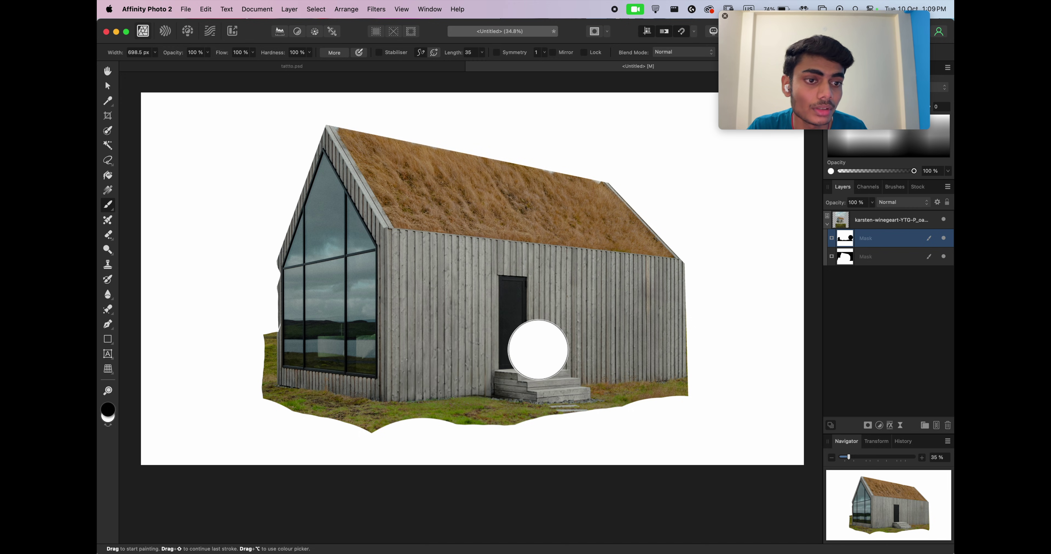
Add a third mask to the photo and paint black on it over the door
left_click(868, 426)
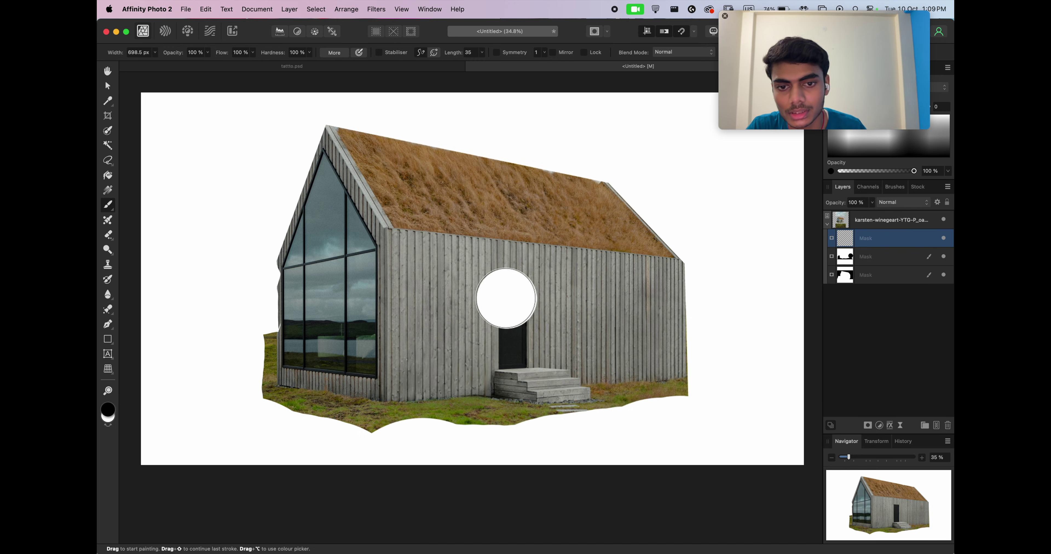
left_click_drag(511, 298, 516, 315)
Stack seven more empty masks on the photo and delete them again
left_click(869, 425)
left_click(869, 424)
left_click(870, 424)
left_click(870, 424)
left_click(868, 426)
left_click(868, 426)
left_click(867, 426)
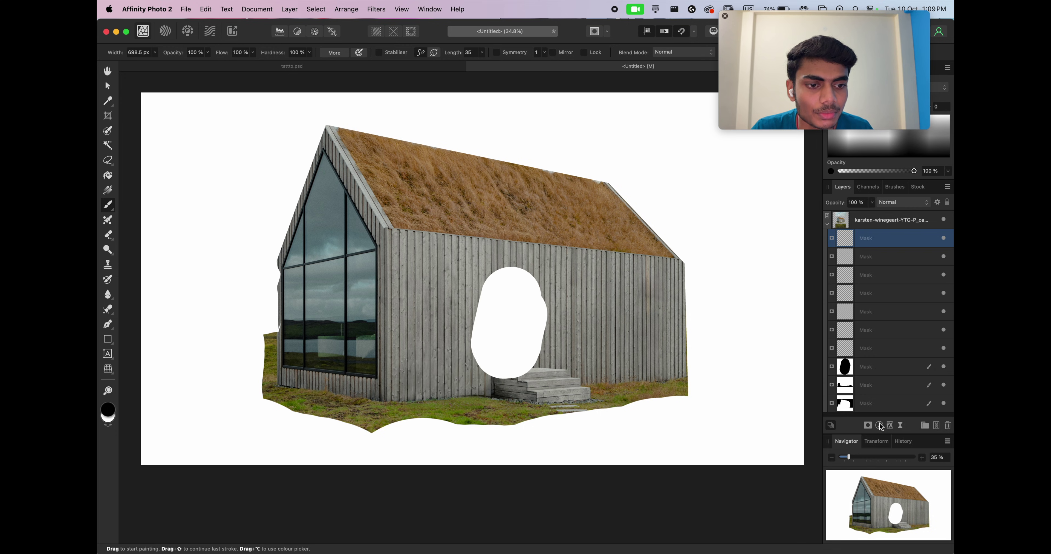
left_click(947, 426)
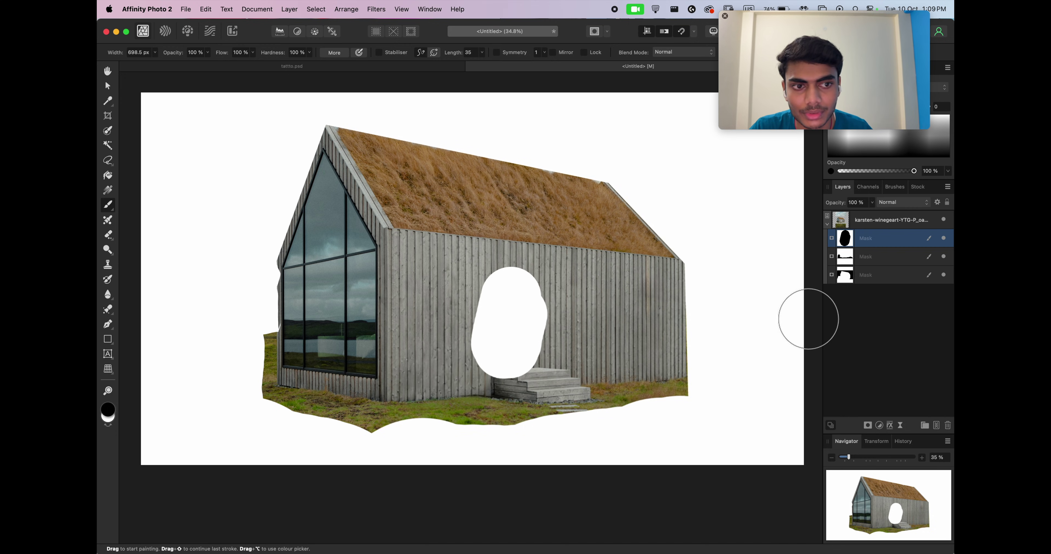
Hide the door mask and the grass mask on the photo layer
left_click(876, 222)
left_click(943, 238)
left_click(943, 256)
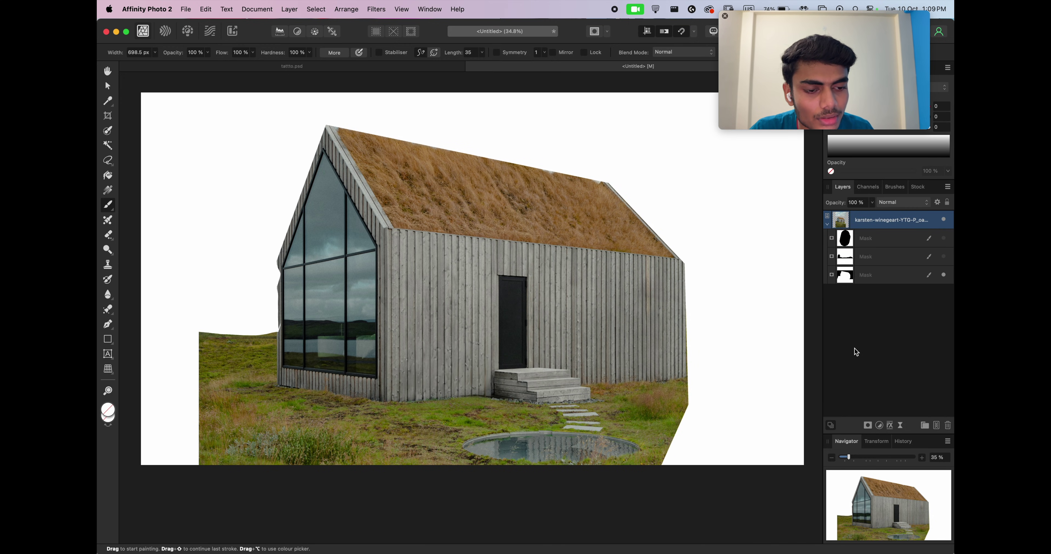
Group the house photo, add a mask to the group and paint black on it over the door and the lower-left grass
key("super+g")
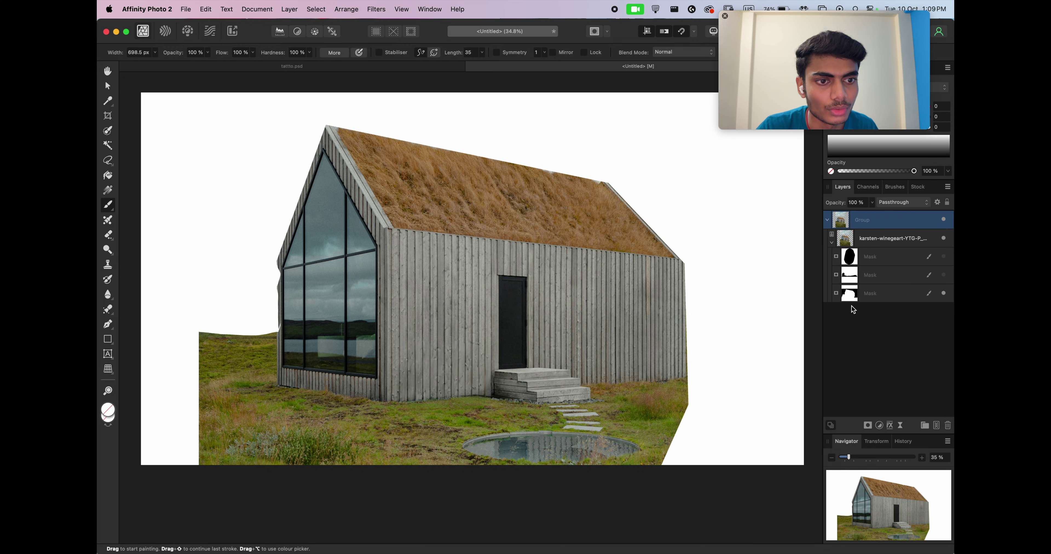
left_click(867, 425)
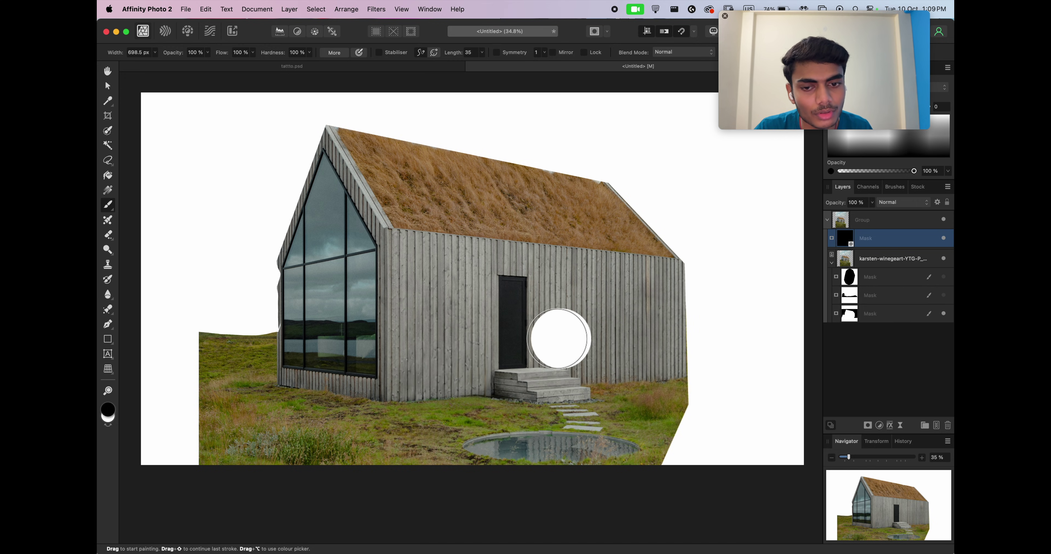
left_click_drag(517, 293, 513, 348)
left_click_drag(240, 363, 309, 437)
Add two more empty masks to the group above its painted mask
left_click(876, 220)
left_click(867, 426)
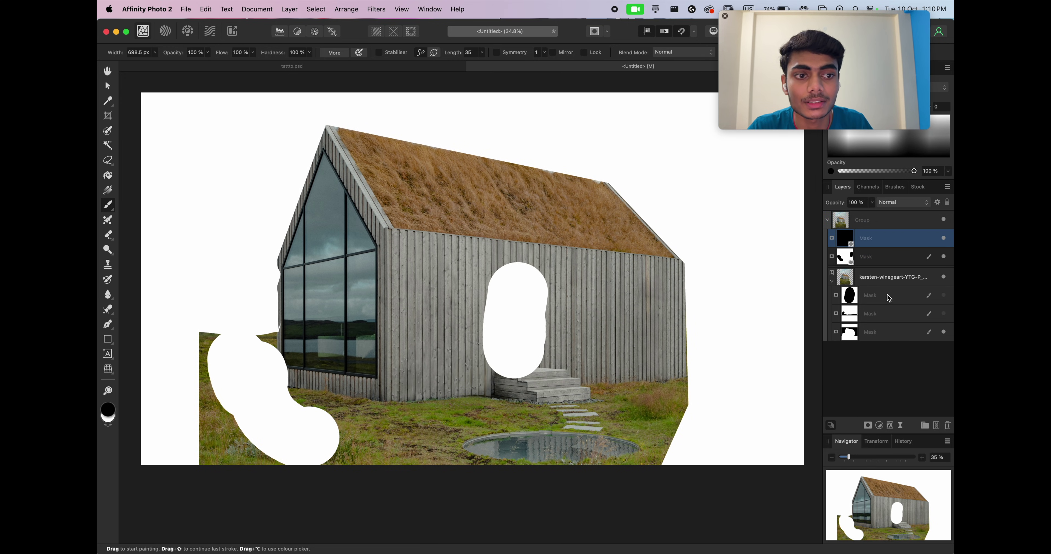
mouse_move(848, 239)
left_mouse_down()
mouse_move(850, 223)
mouse_move(843, 240)
left_mouse_up()
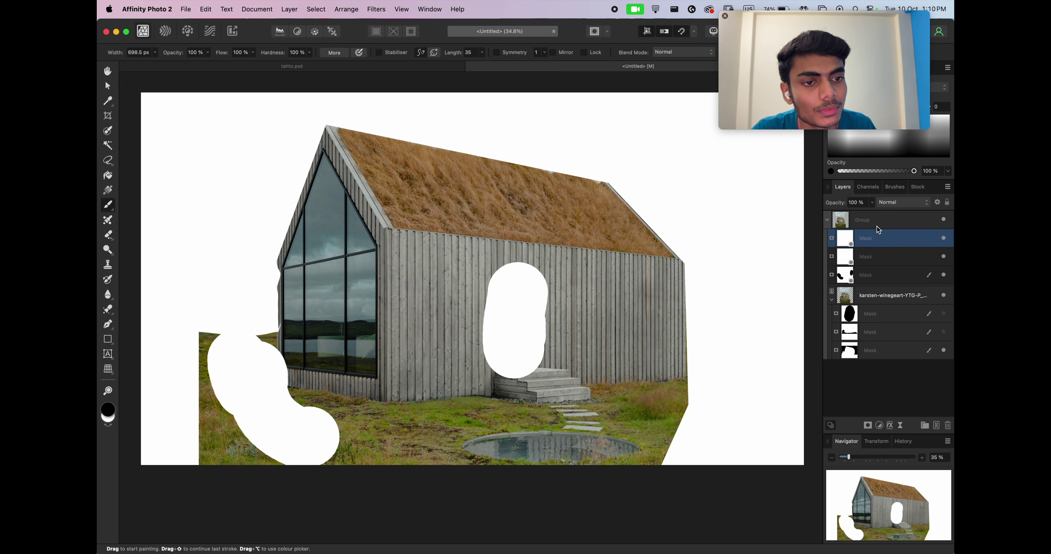
left_click(881, 225)
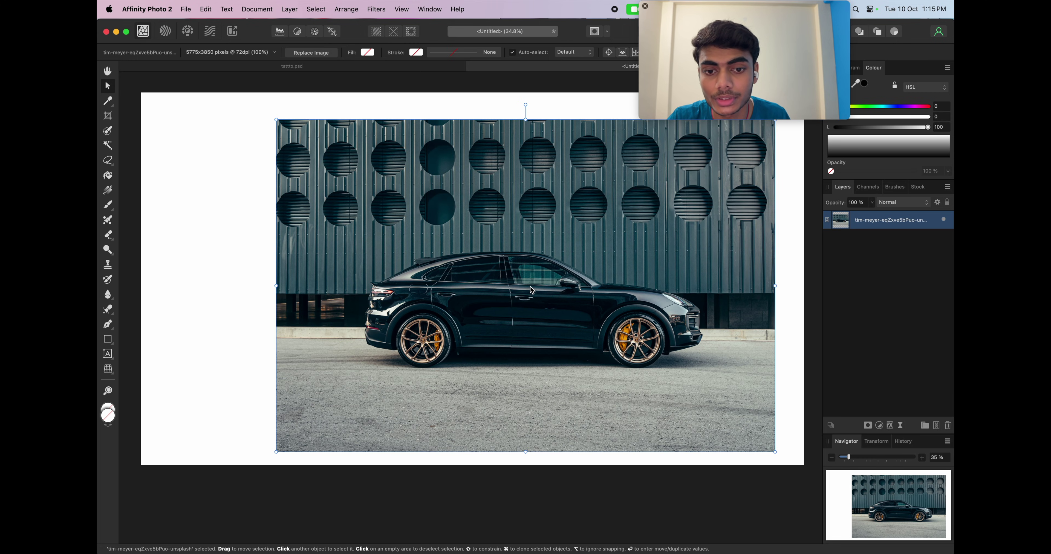
Scale the car photo to about 109% and add an elliptical live Depth of Field blur with 100 px radius and 91% vibrance, widened around the car
left_click_drag(531, 290, 494, 276)
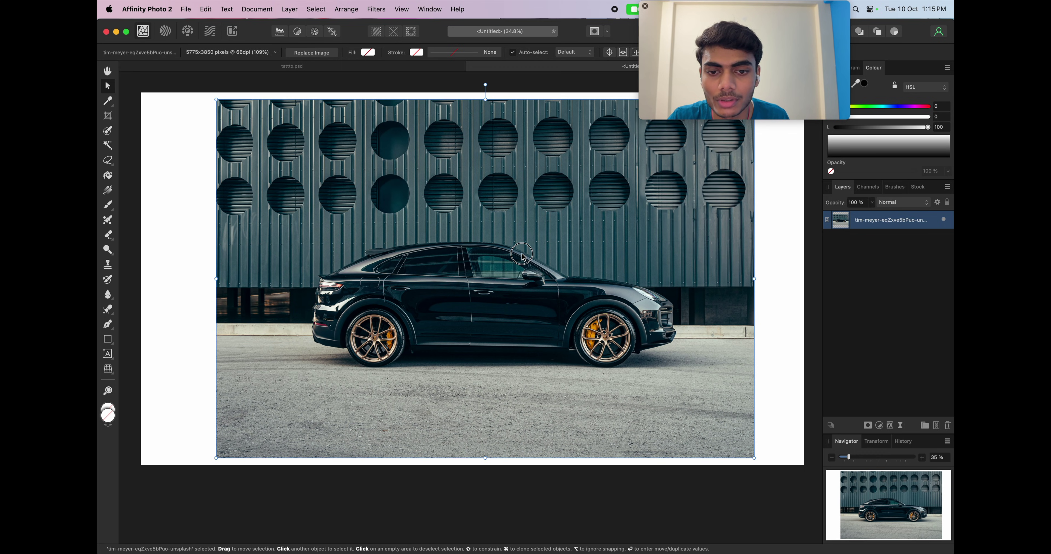
mouse_move(523, 256)
left_mouse_down()
mouse_move(553, 256)
mouse_move(530, 255)
left_mouse_up()
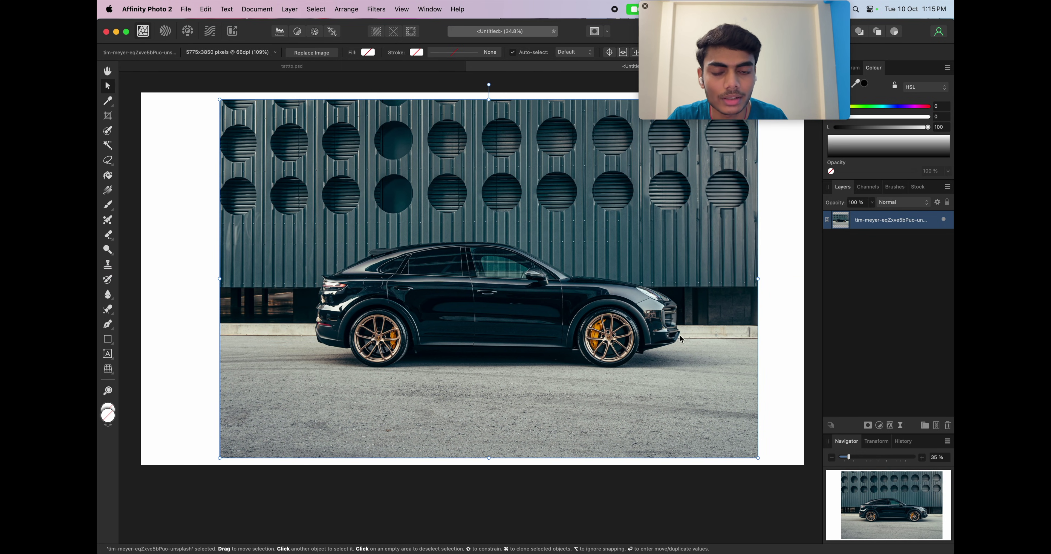
left_click(902, 425)
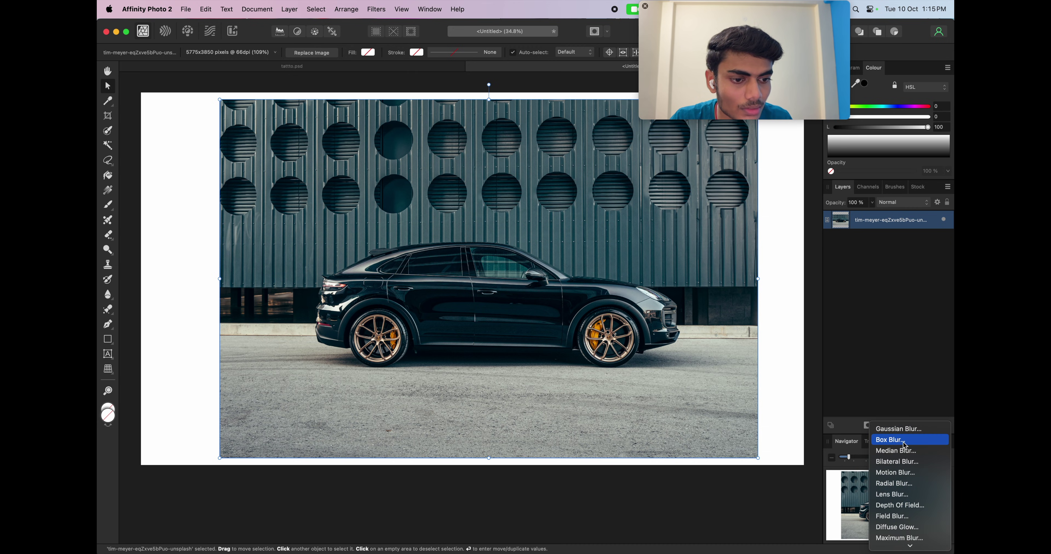
left_click(897, 506)
left_click_drag(655, 481, 772, 462)
left_click_drag(566, 279, 493, 287)
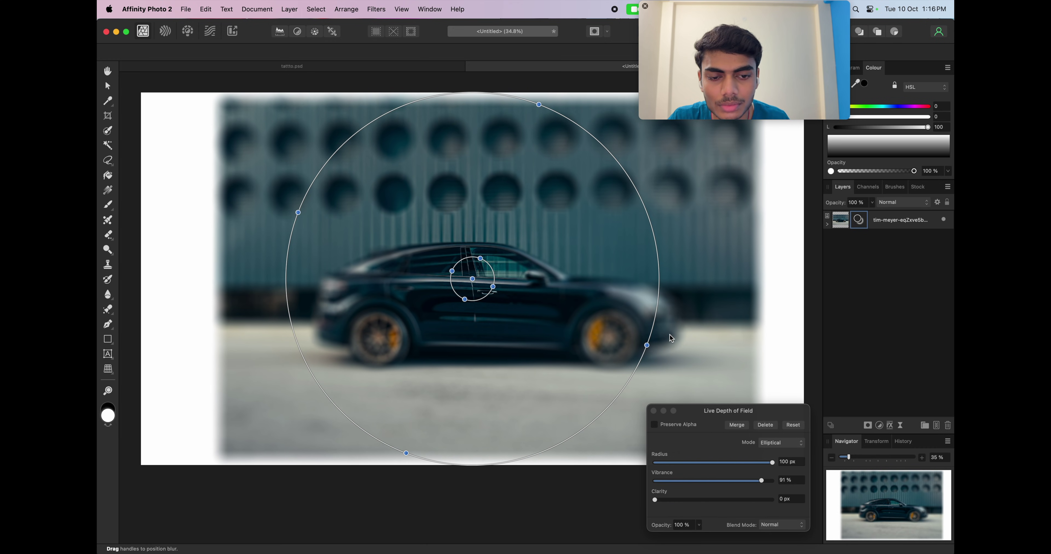
left_click_drag(647, 347, 794, 284)
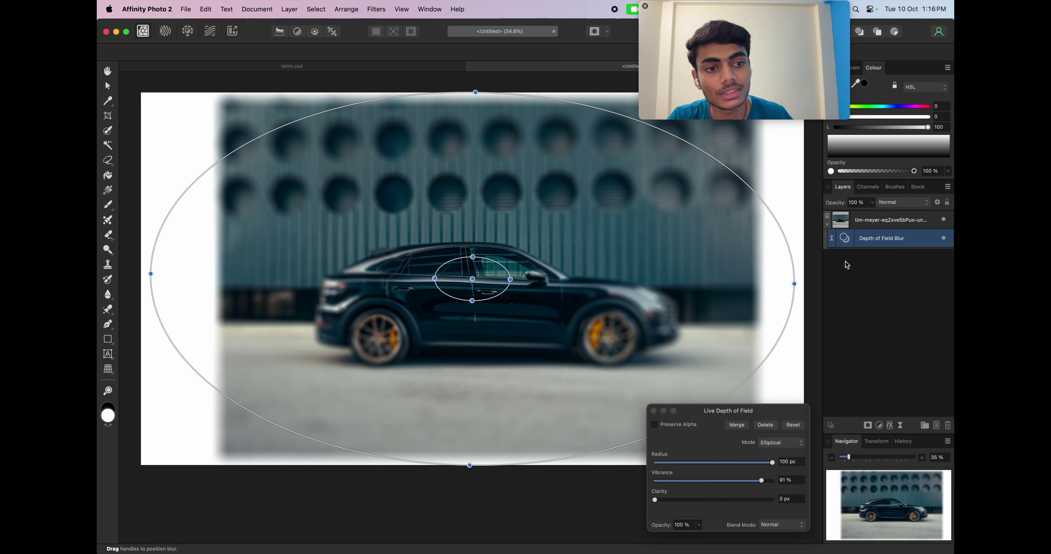
Move the Depth of Field blur out of the car photo to the top of the layer stack and select the photo
left_click_drag(859, 243, 874, 218)
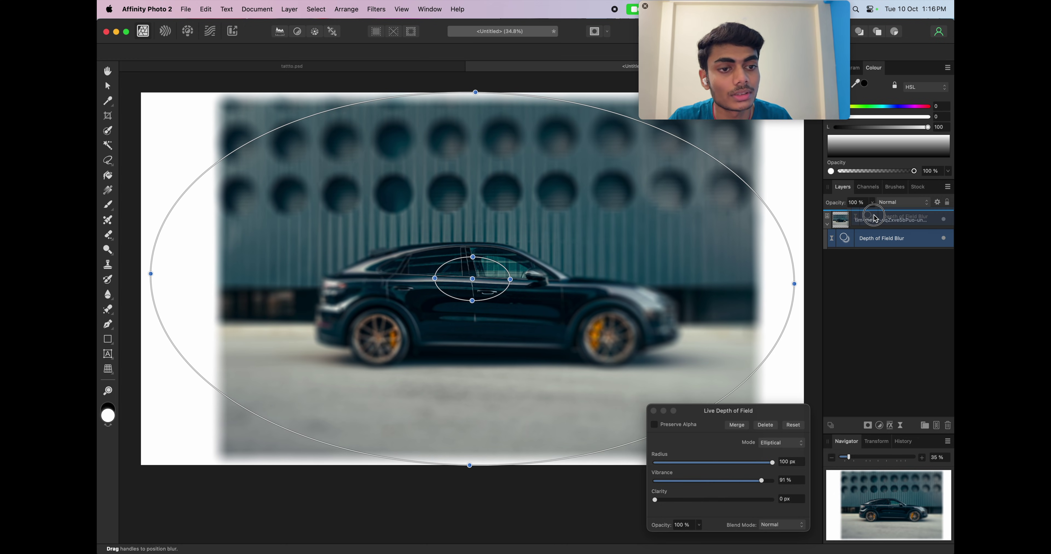
left_click_drag(874, 218, 869, 217)
left_click(855, 239)
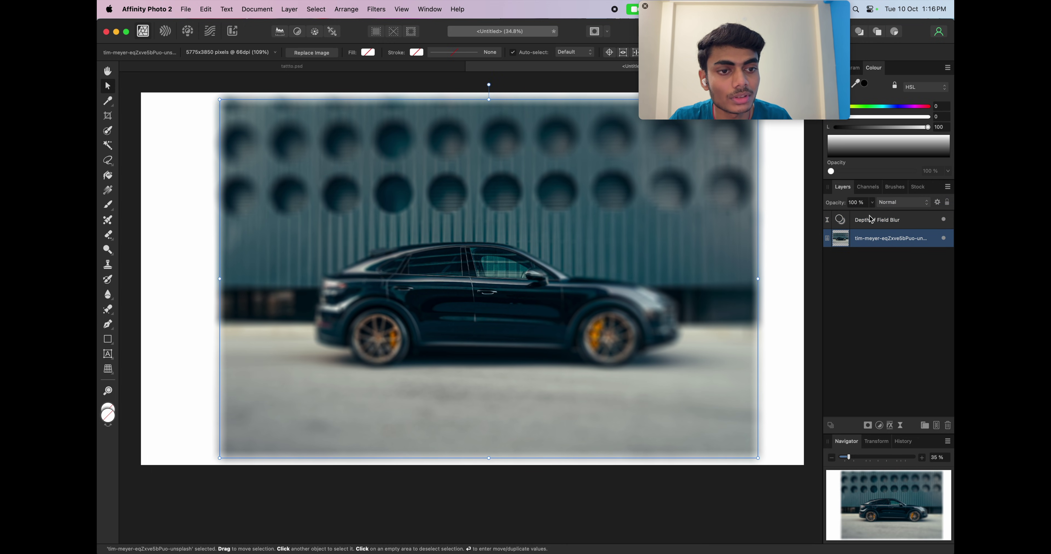
Add a pixel layer between the car photo and the blur and paint broad black strokes across it
left_click(936, 425)
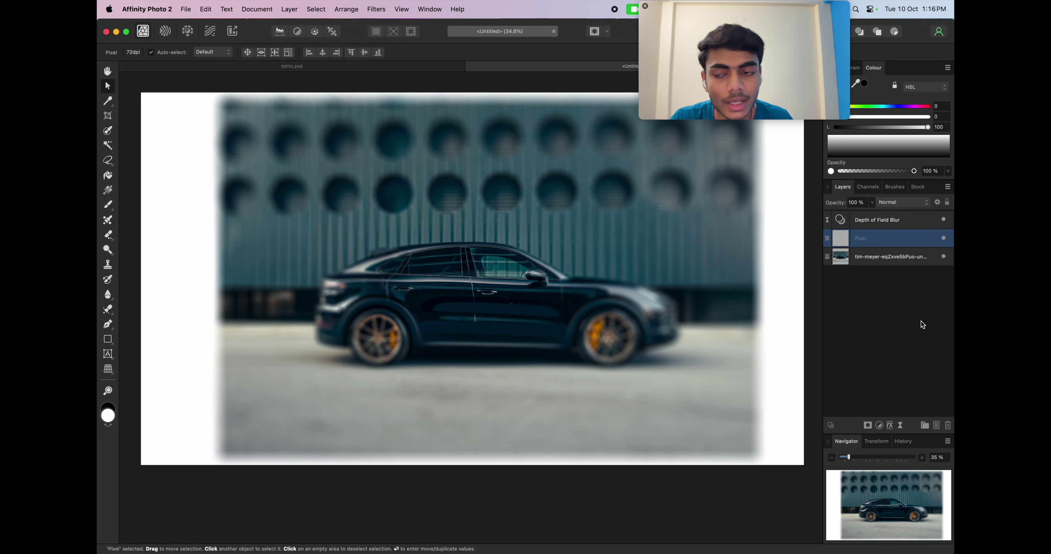
key("b")
key("x")
mouse_move(541, 206)
left_mouse_down()
mouse_move(706, 330)
mouse_move(668, 281)
mouse_move(743, 188)
mouse_move(611, 206)
mouse_move(356, 149)
mouse_move(178, 64)
mouse_move(272, 225)
left_mouse_up()
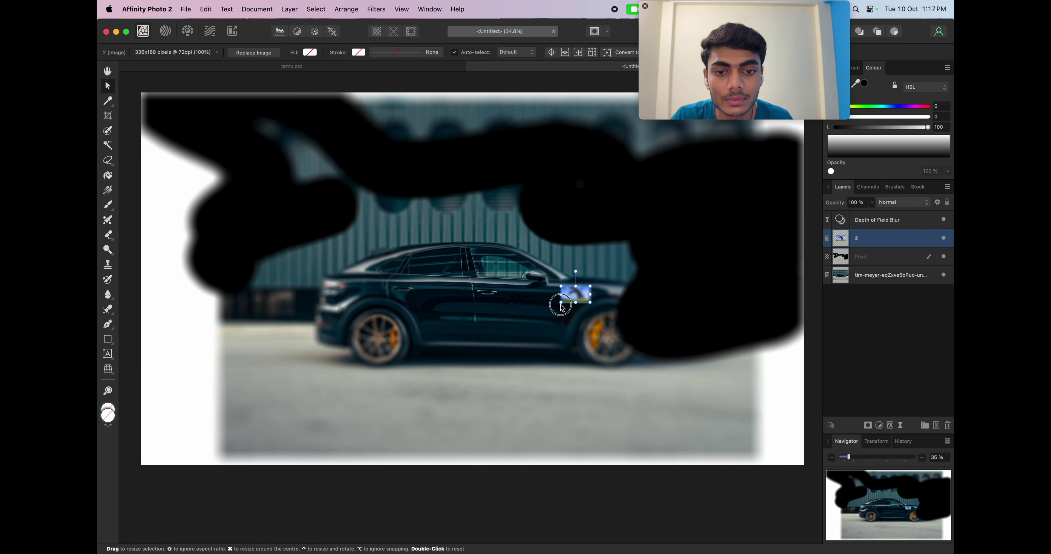
Enlarge the placed handstand image to about 1200% and position it over the car beneath the blur
left_click_drag(560, 304, 365, 440)
left_click_drag(590, 286, 724, 239)
left_click_drag(613, 294, 496, 250)
left_click_drag(438, 292, 441, 326)
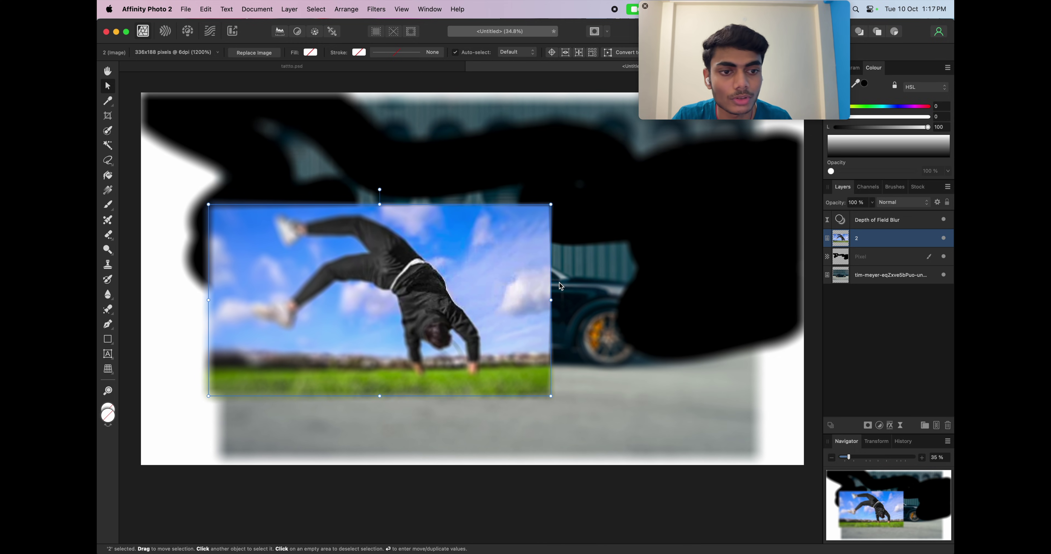
Hide the handstand image, the Depth of Field blur and the black-painted pixel layer
left_click(943, 237)
left_click(943, 220)
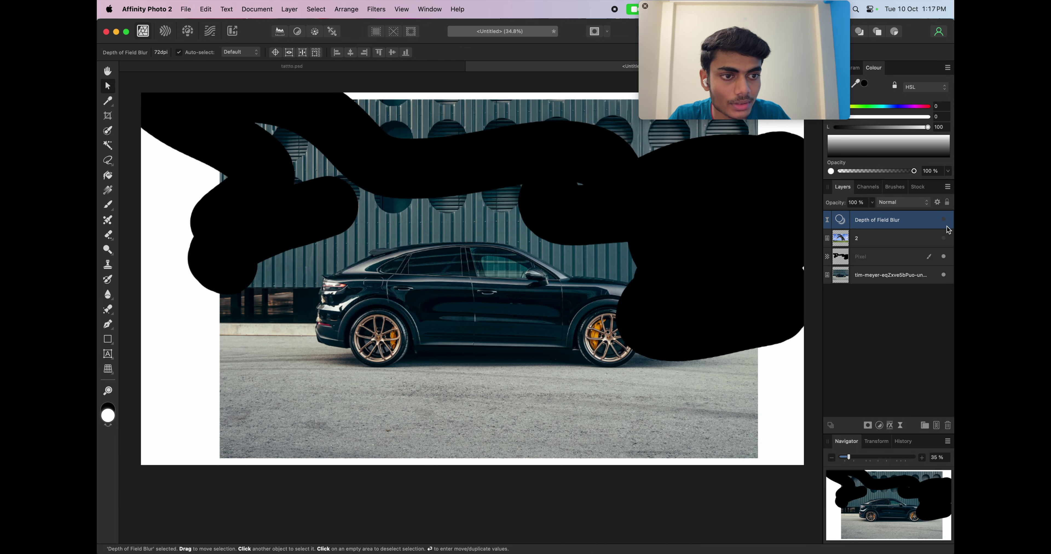
left_click(944, 256)
Move the car photo toward the canvas's lower left and shrink it to about 71%
left_click(905, 276)
left_click_drag(560, 265, 524, 256)
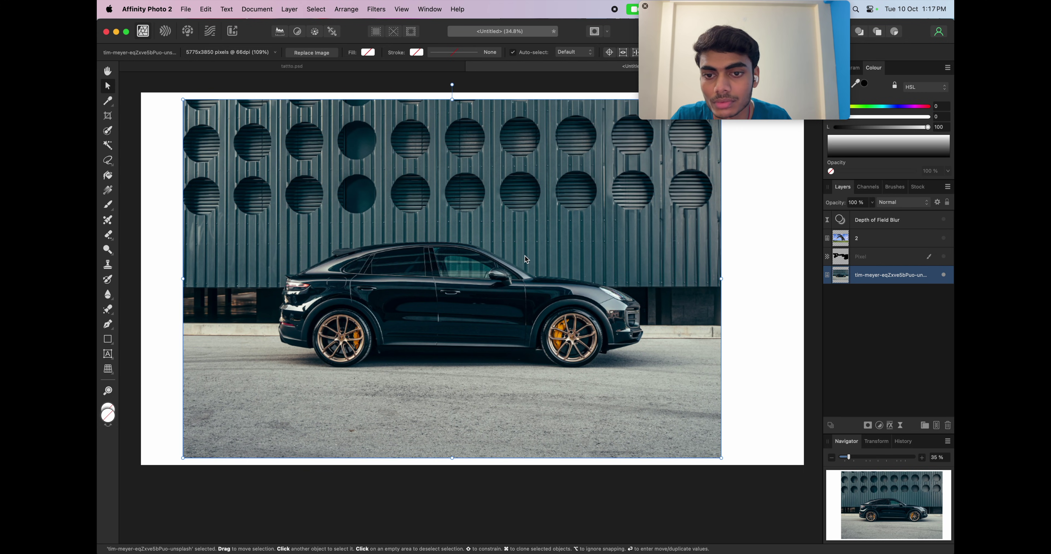
left_click_drag(628, 266, 540, 283)
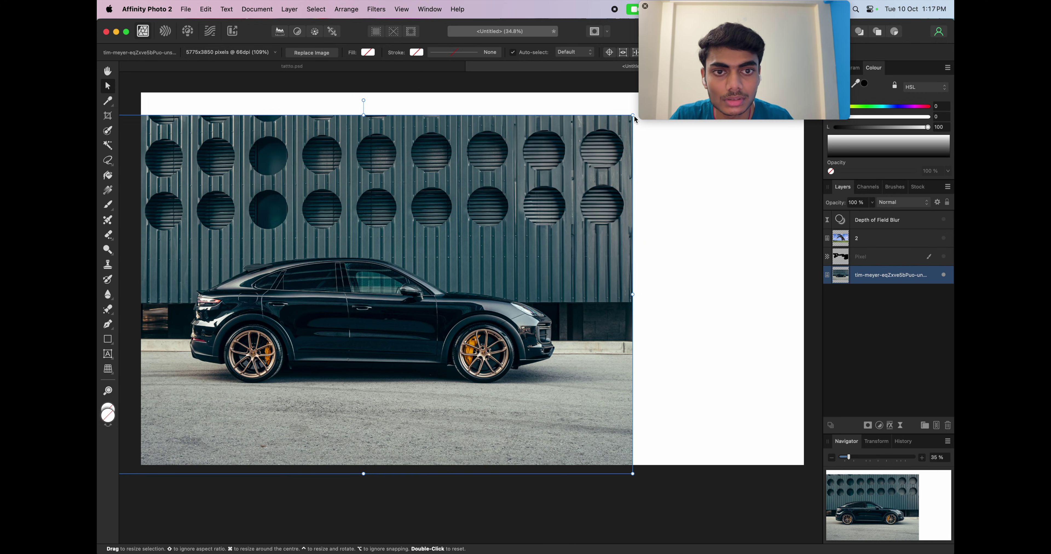
left_click_drag(632, 118, 540, 196)
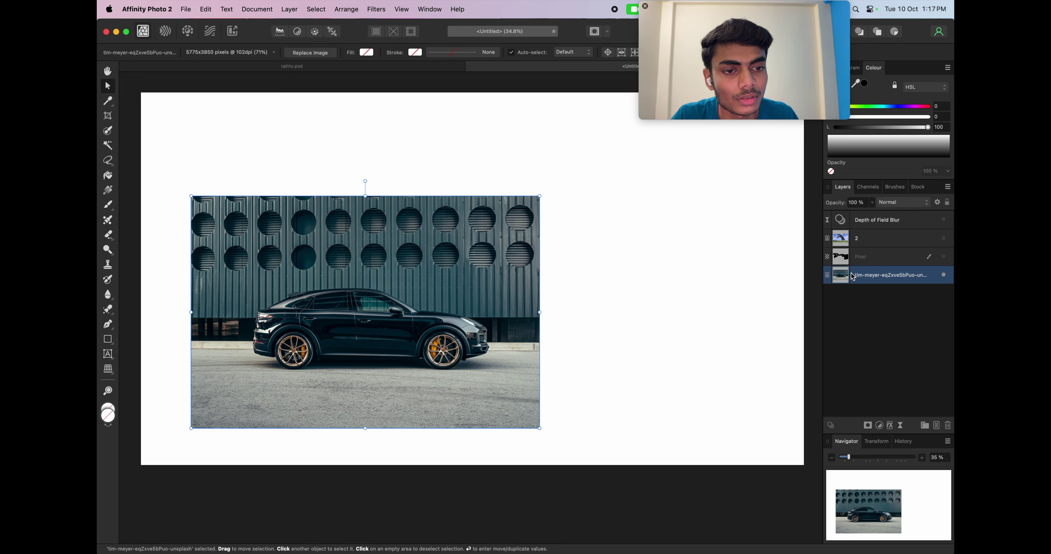
Rasterise the car photo and shrink it to a thumbnail-sized image at 524 dpi in the canvas's lower-left corner
right_click(853, 277)
left_click(849, 501)
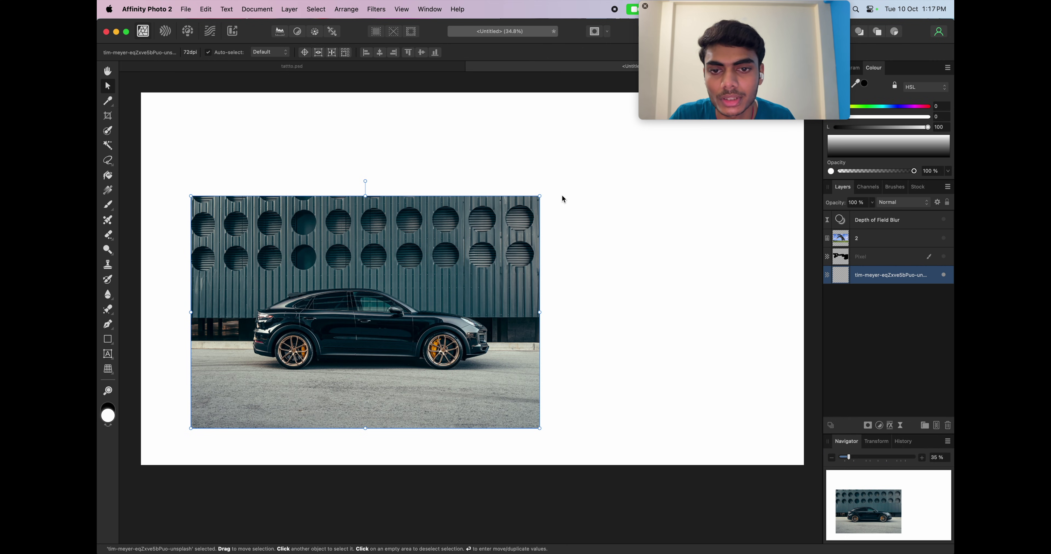
left_click_drag(539, 196, 240, 396)
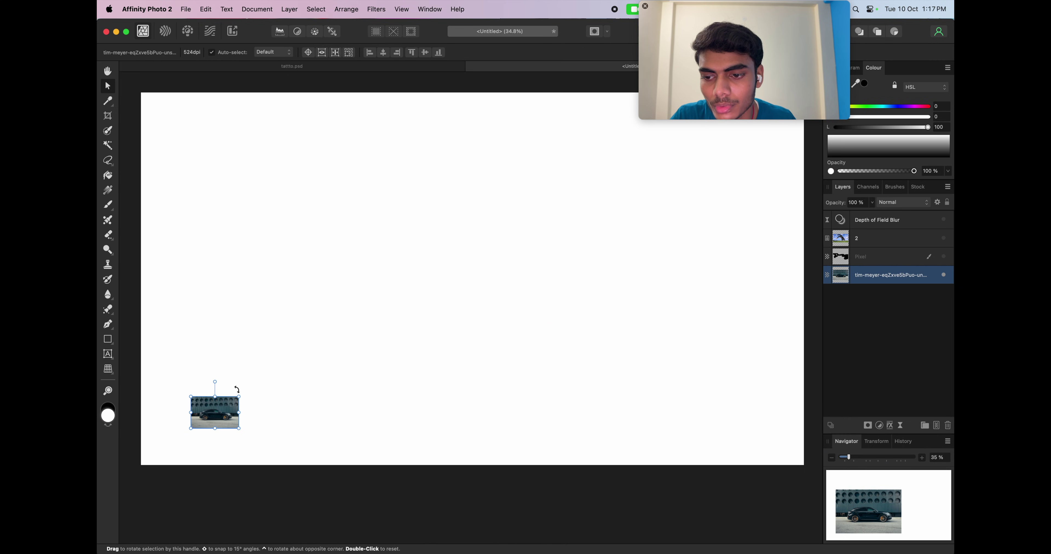
Add a new pixel layer above the rasterised car photo and paint a black blob on the blank canvas beside it
left_click(897, 258)
left_click(935, 274)
left_click(936, 425)
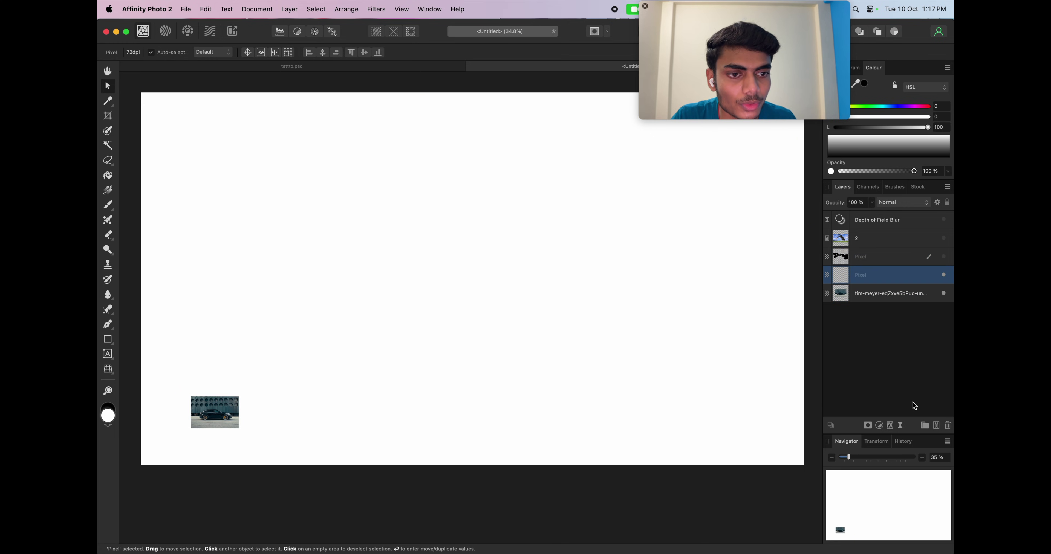
key("b")
left_click_drag(530, 264, 657, 281)
Scale the tiny rasterised car photo back up to 74 dpi
left_click(909, 296)
key("v")
left_click_drag(275, 347, 940, 94)
scroll(400, 320, "left", 4)
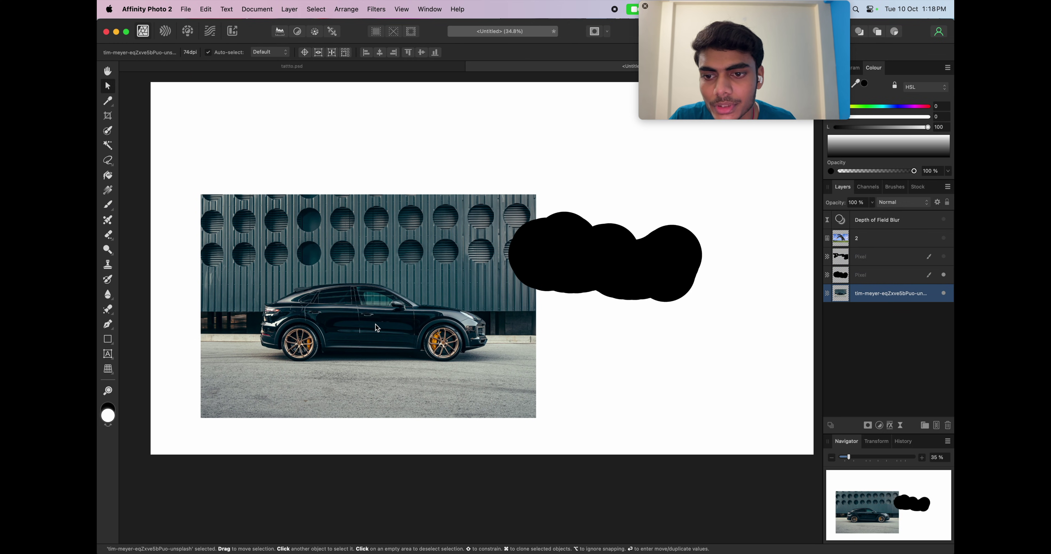
Enlarge the rasterised car photo to 65 dpi and reposition it so it partly lies under the black blob
left_click_drag(232, 383, 356, 308)
left_click_drag(324, 345, 234, 430)
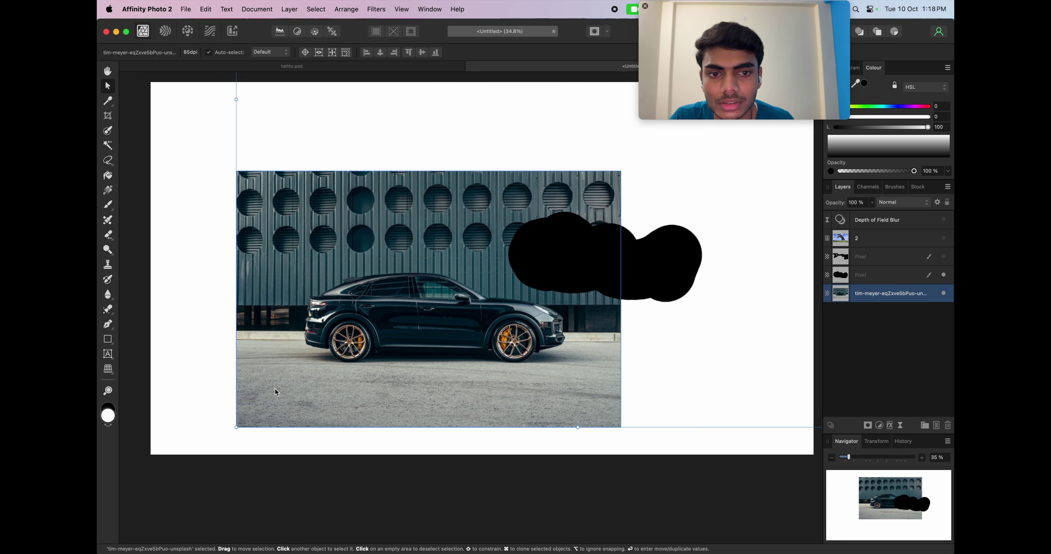
left_click_drag(269, 401, 335, 354)
left_click(230, 385)
left_click(864, 300)
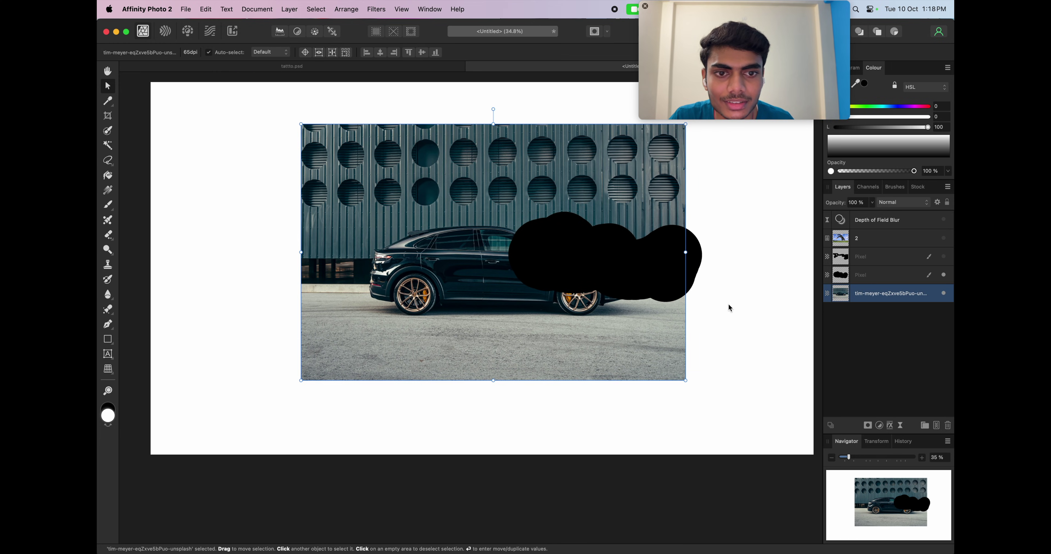
left_click_drag(432, 355, 341, 350)
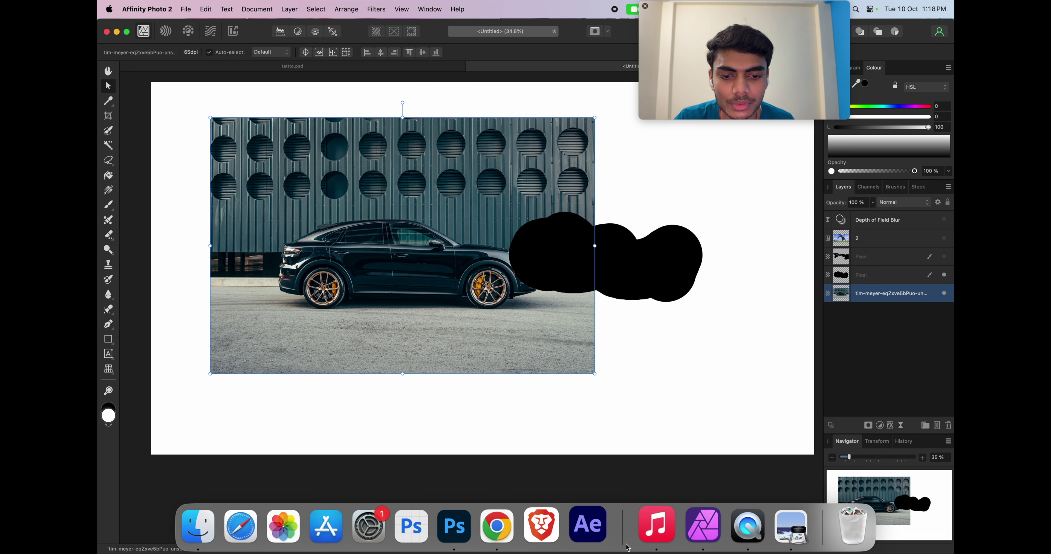
Switch to Photoshop, rasterize the car layer and shrink it to a small image near the canvas's lower edge
left_click(461, 525)
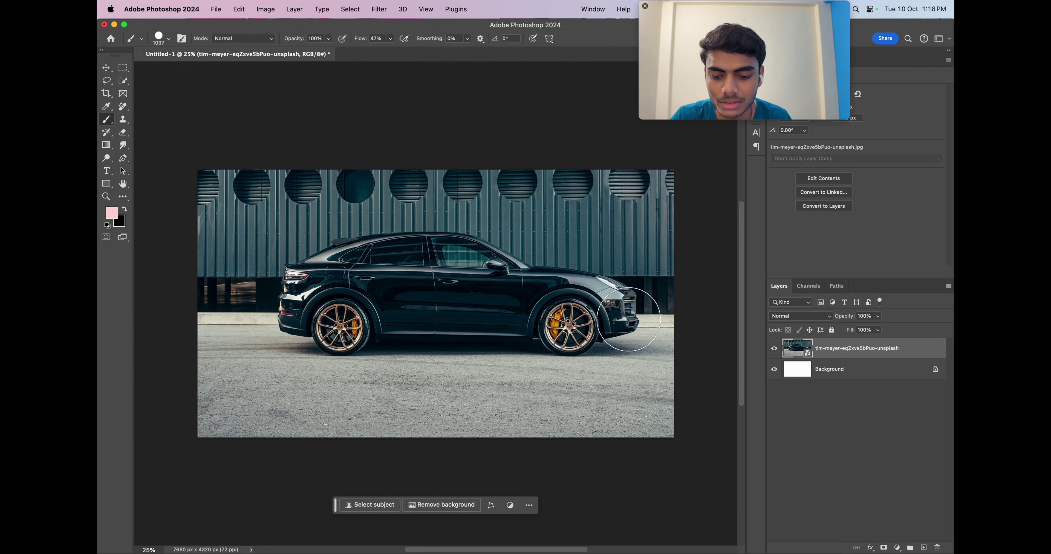
key("super+t")
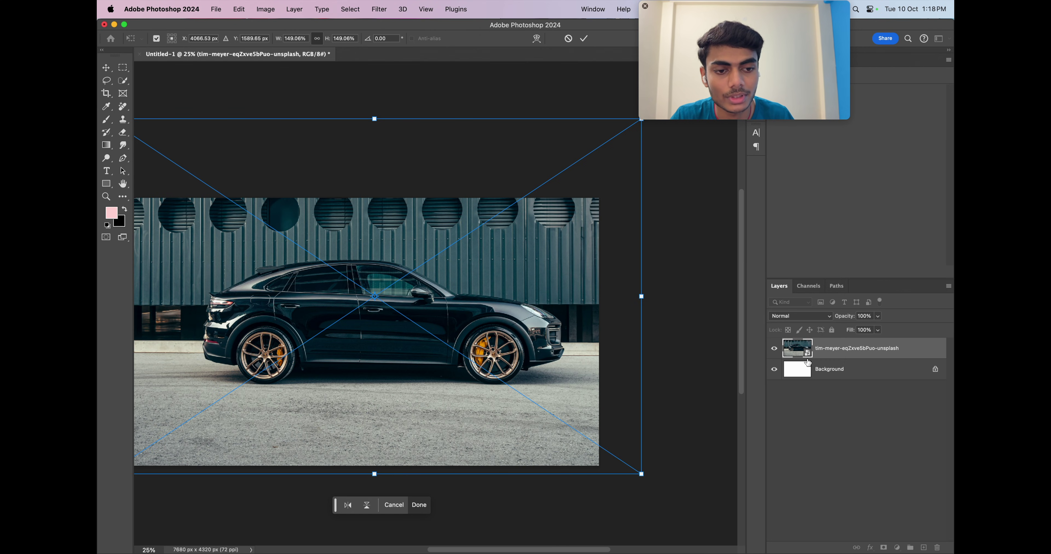
key("Return")
key("super+t")
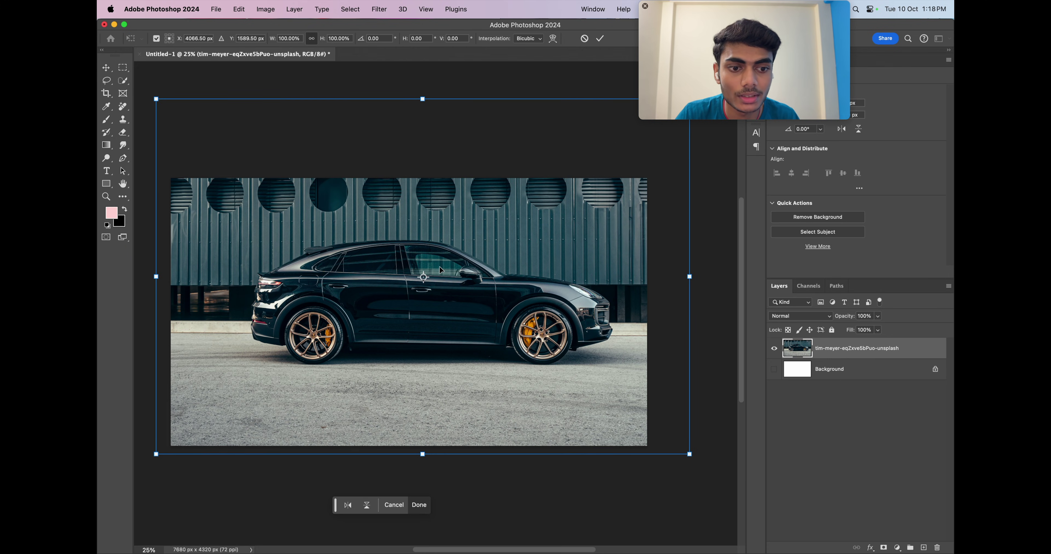
left_click_drag(152, 101, 330, 390)
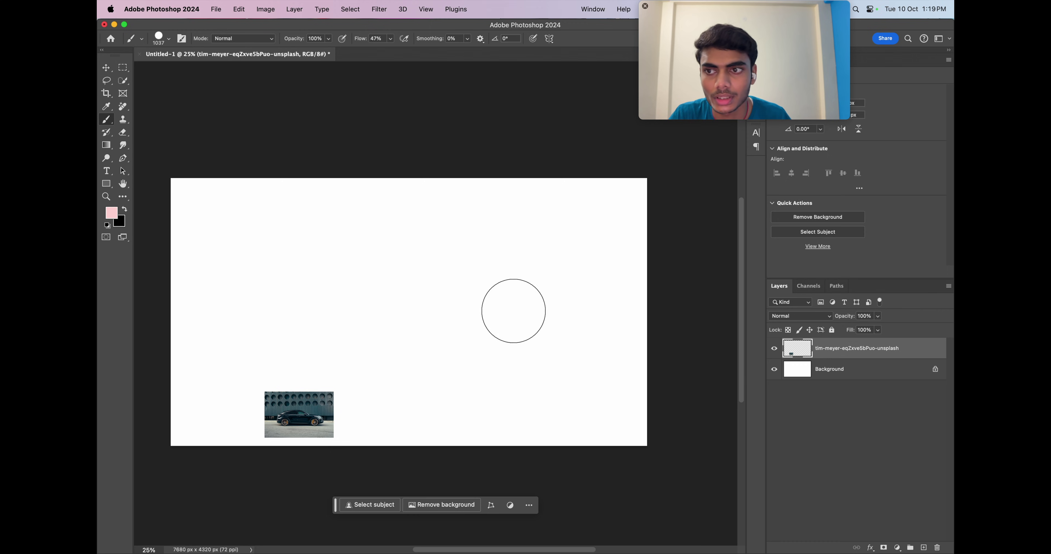
Scale the tiny rasterized car layer up to 1044.60% and move it back over the canvas
key("super+t")
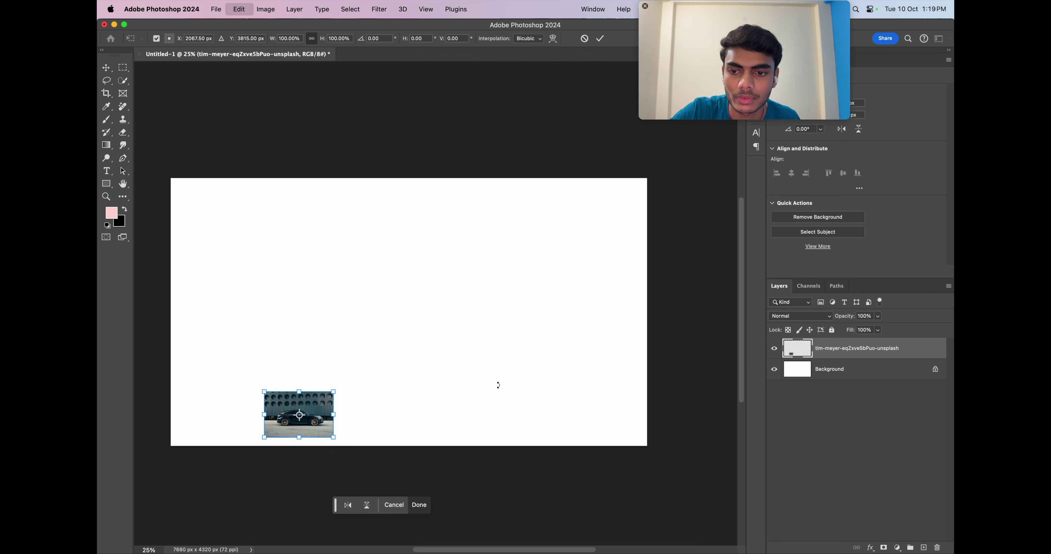
left_click_drag(429, 337, 734, 122)
scroll(561, 317, "left", 10)
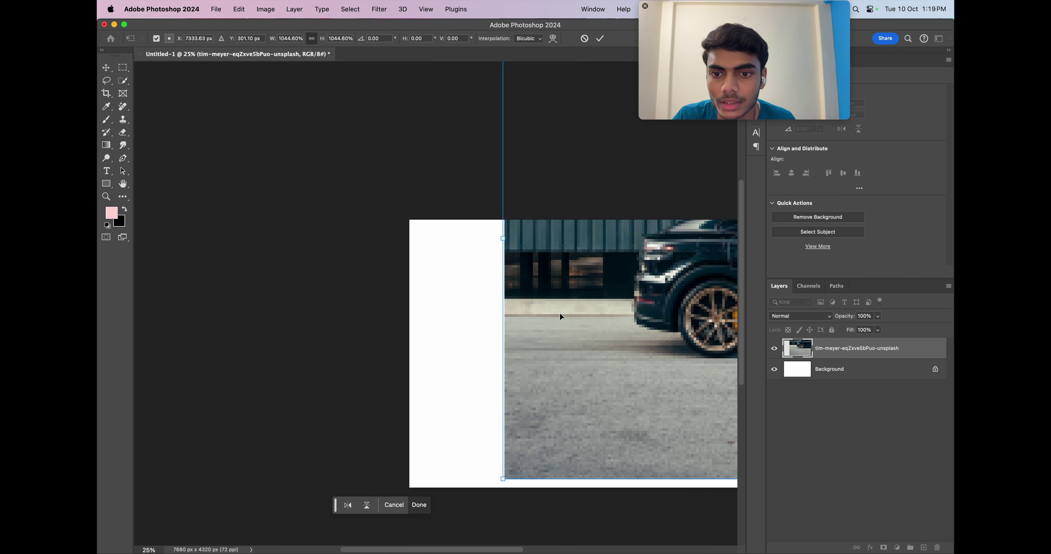
scroll(561, 320, "down", 3)
scroll(561, 321, "right", 7)
left_click_drag(727, 205, 517, 300)
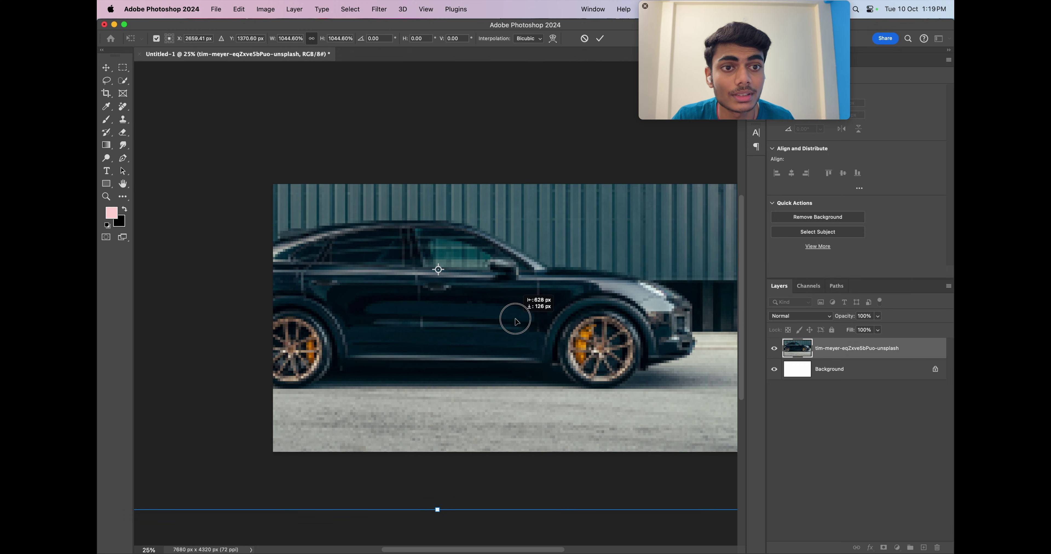